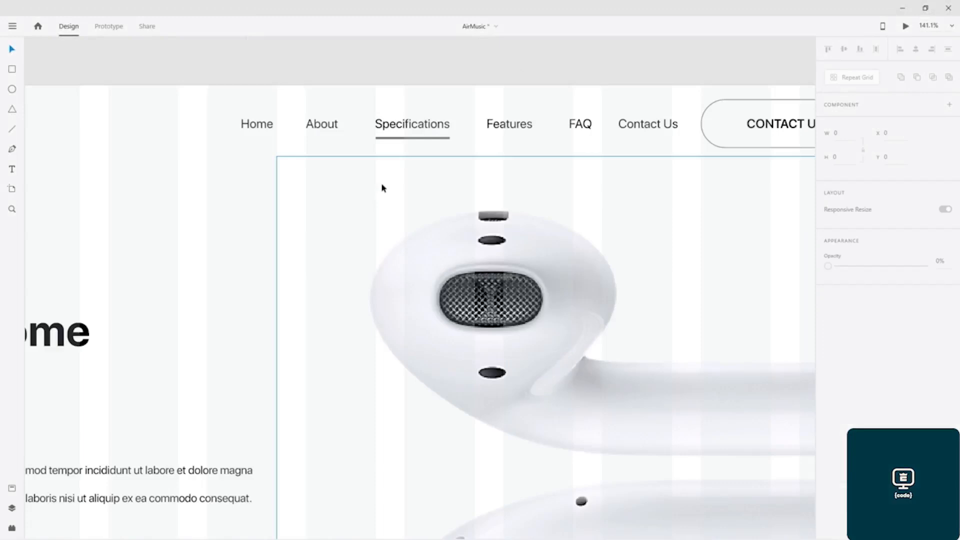
# - Recolor the underline beneath the Specifications menu item to the blue swatch #72A1FF
pyautogui.click(386, 140)
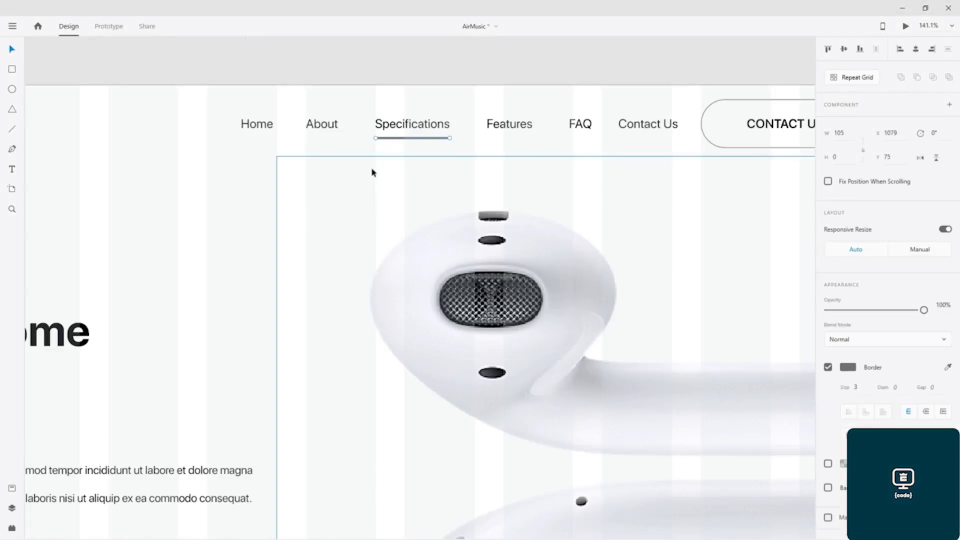
pyautogui.click(851, 368)
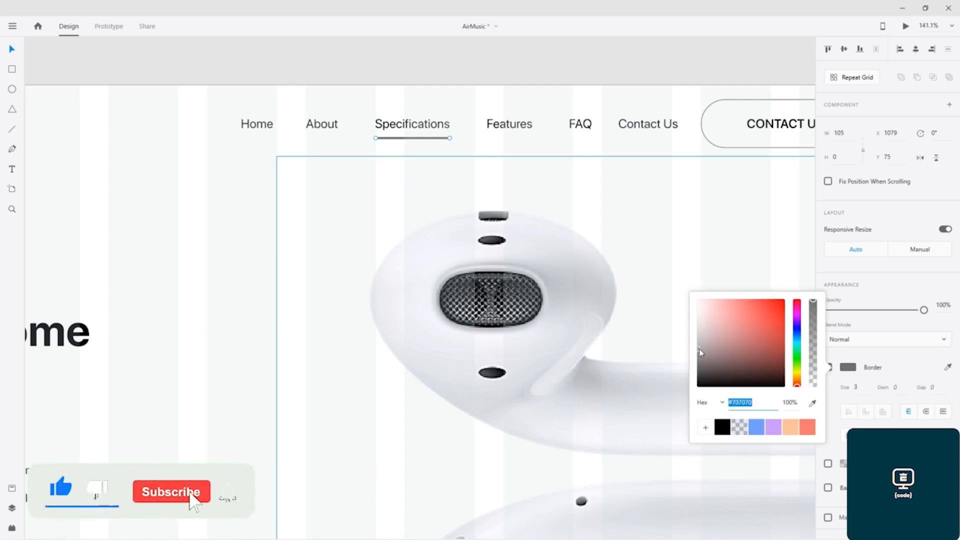
pyautogui.moveTo(762, 328); pyautogui.dragTo(771, 328)
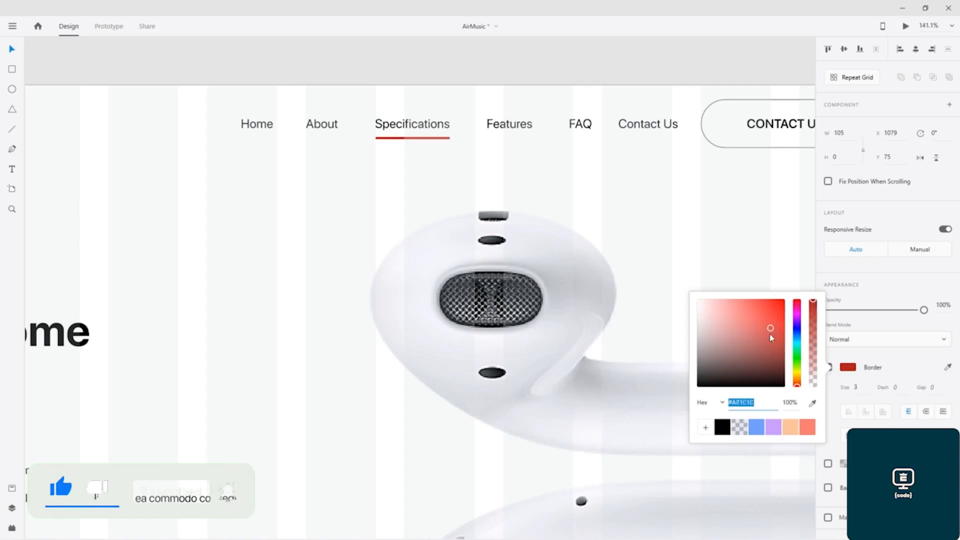
pyautogui.click(774, 427)
pyautogui.click(756, 427)
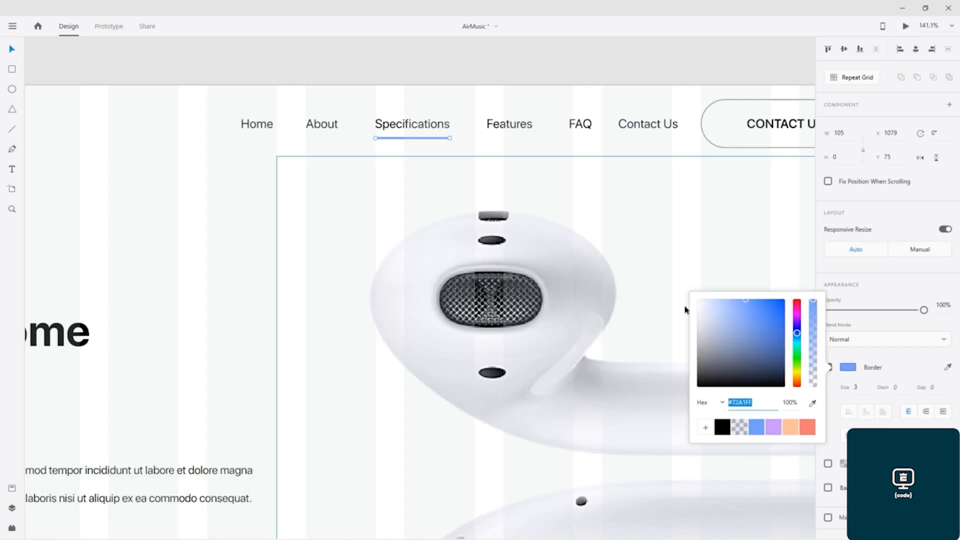
pyautogui.click(891, 296)
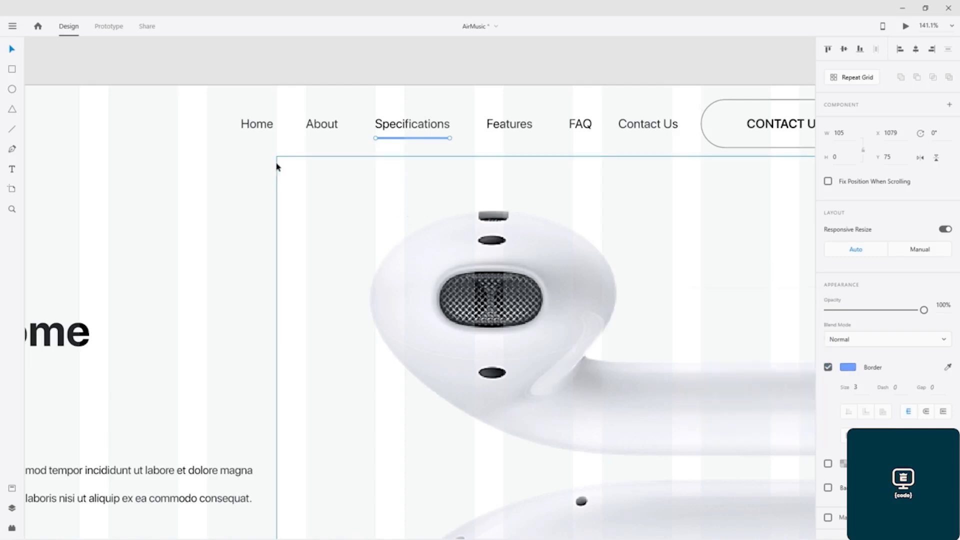
pyautogui.click(46, 83)
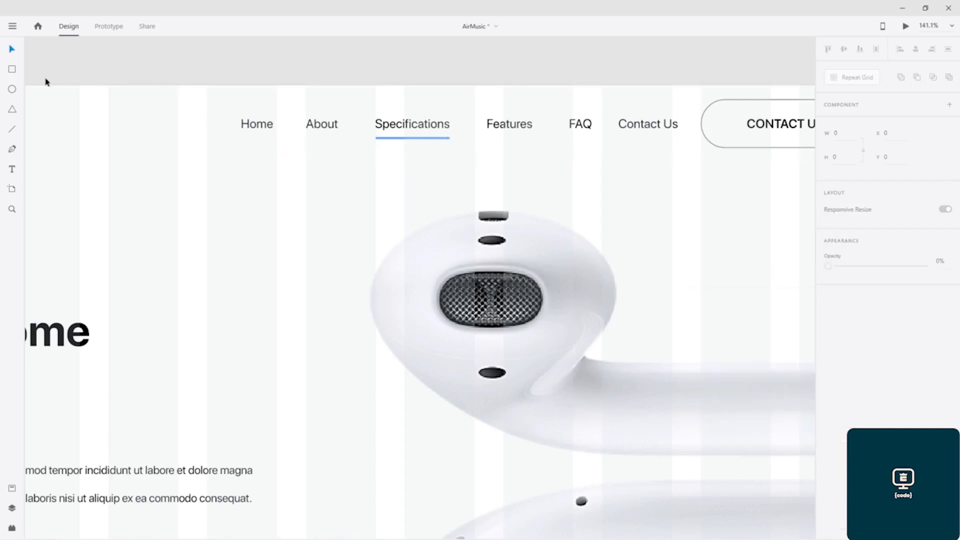
# - Draw a thin rectangle about 105 by 6 just below the Specifications underline, matching the word's width
pyautogui.click(12, 72)
pyautogui.moveTo(376, 144); pyautogui.dragTo(454, 149)
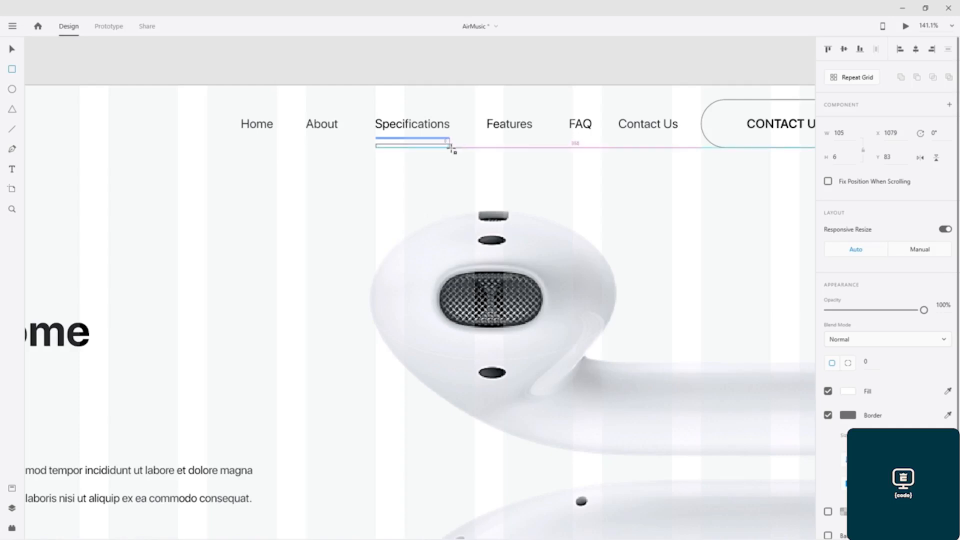
pyautogui.moveTo(452, 149); pyautogui.dragTo(451, 151)
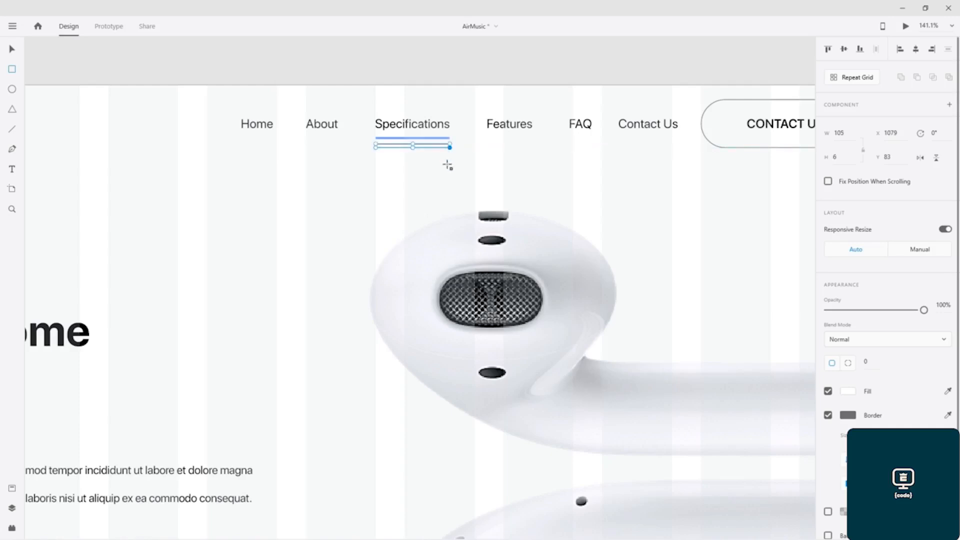
# - Fill the thin rectangle with a linear gradient from blue #72A1FF to the purple swatch and remove its border
pyautogui.click(845, 394)
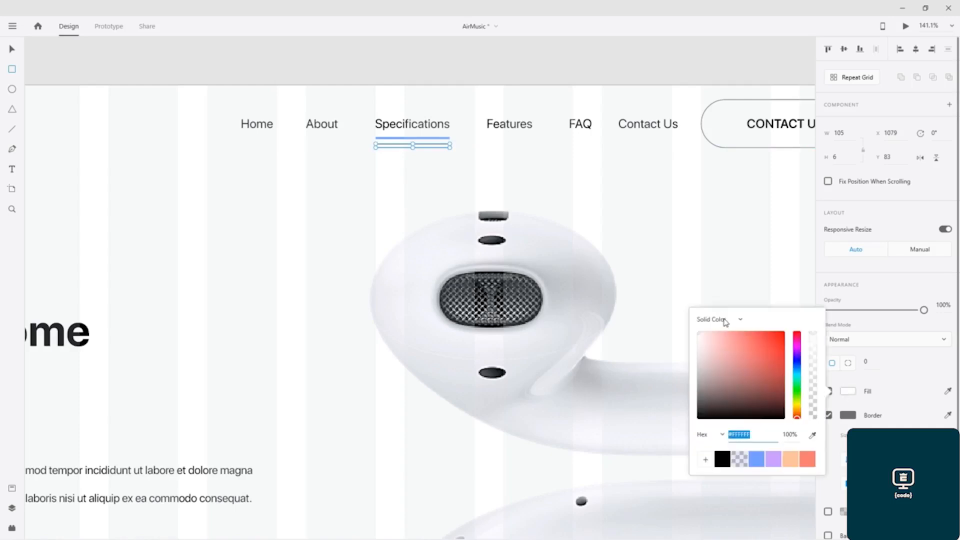
pyautogui.click(725, 321)
pyautogui.click(723, 338)
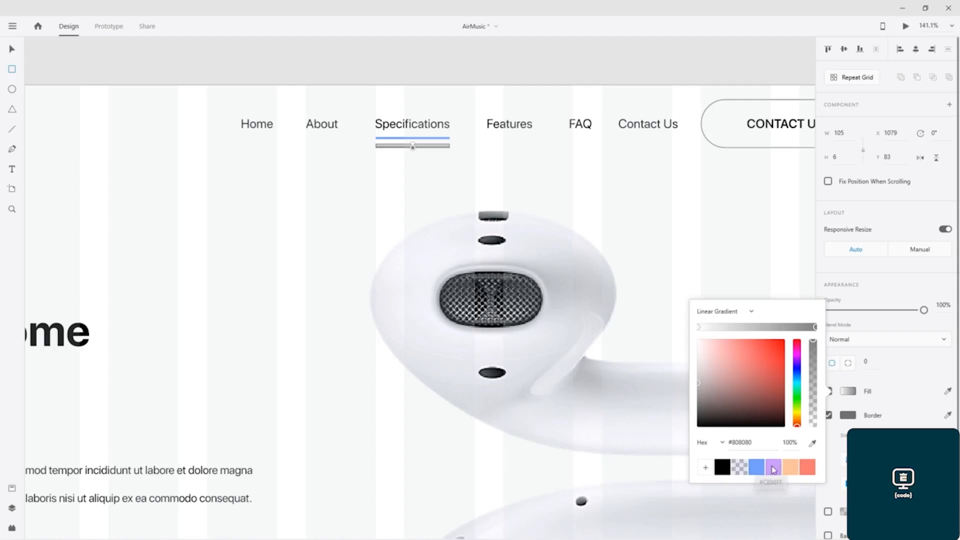
pyautogui.click(774, 468)
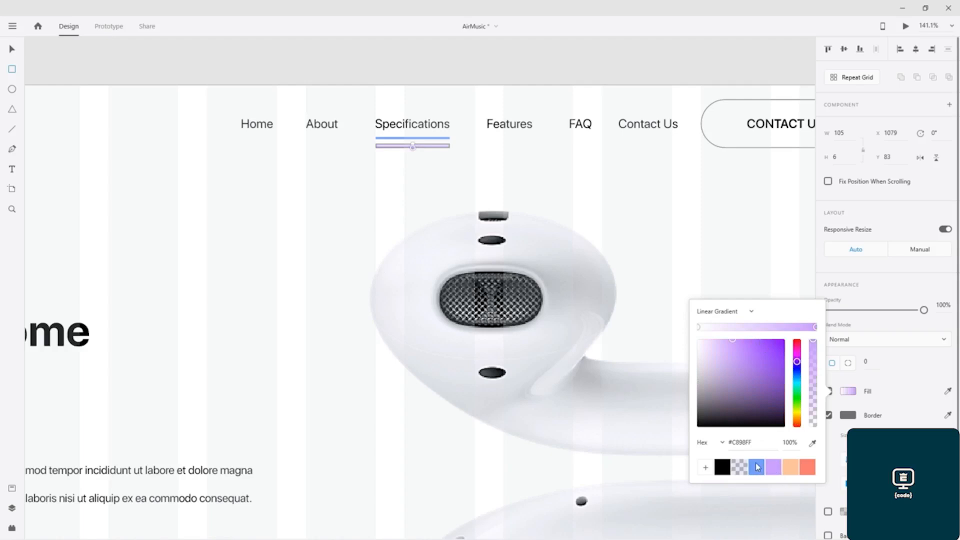
pyautogui.click(699, 328)
pyautogui.click(757, 468)
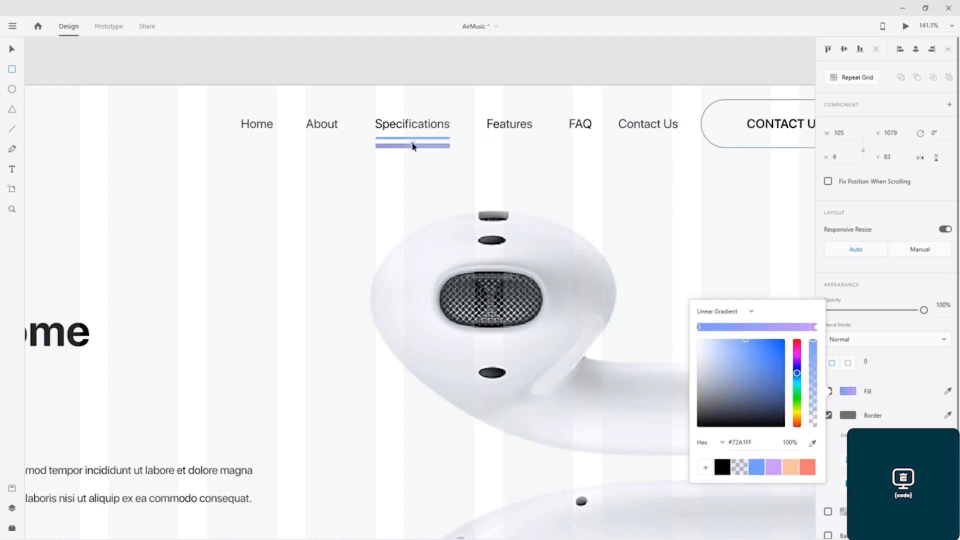
pyautogui.click(829, 417)
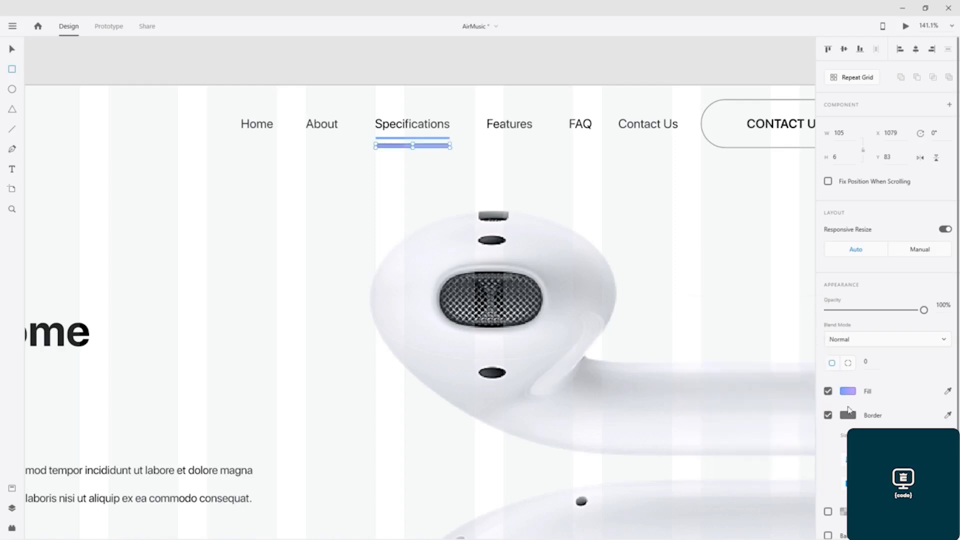
# - Delete the plain blue line under Specifications, keeping the gradient rectangle
pyautogui.press('v')
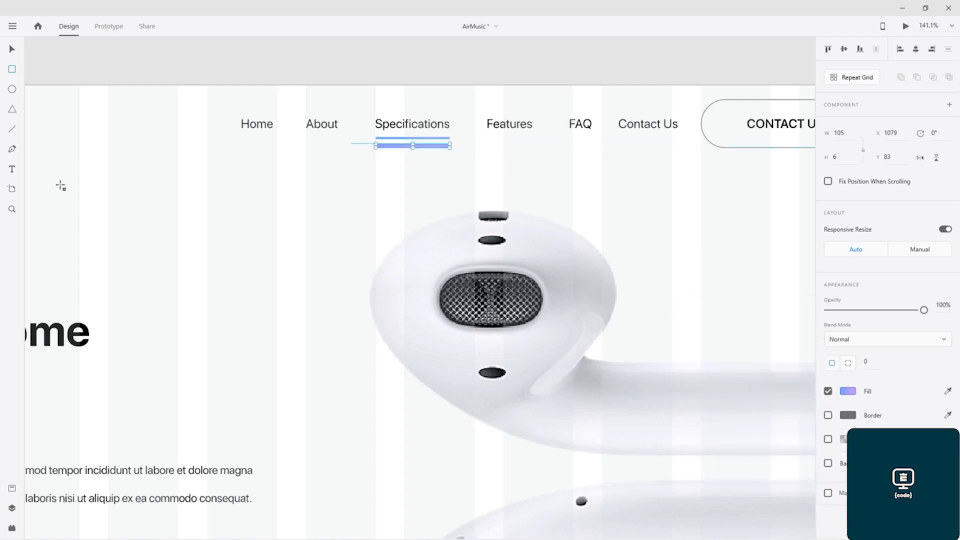
pyautogui.click(397, 139)
pyautogui.press('Escape')
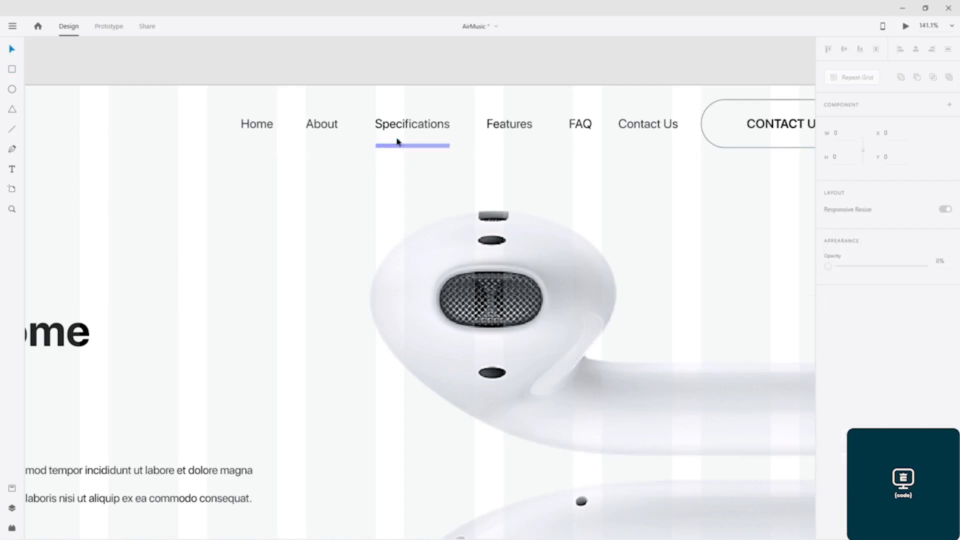
# - Redirect the underline rectangle's gradient to run horizontally, with purple at its left end and blue at its right end
pyautogui.scroll(5, 397, 175)
pyautogui.moveTo(454, 156); pyautogui.dragTo(413, 344)
pyautogui.click(391, 282)
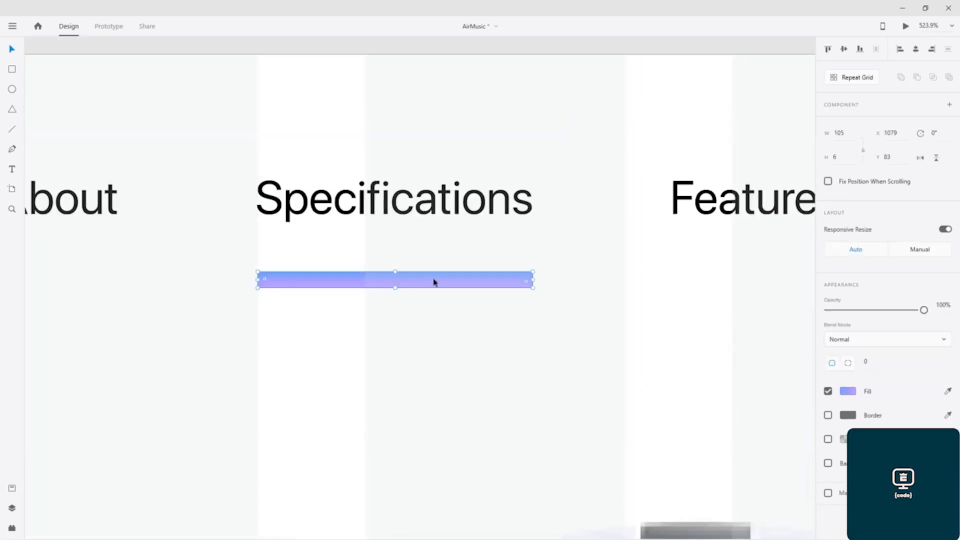
pyautogui.click(847, 391)
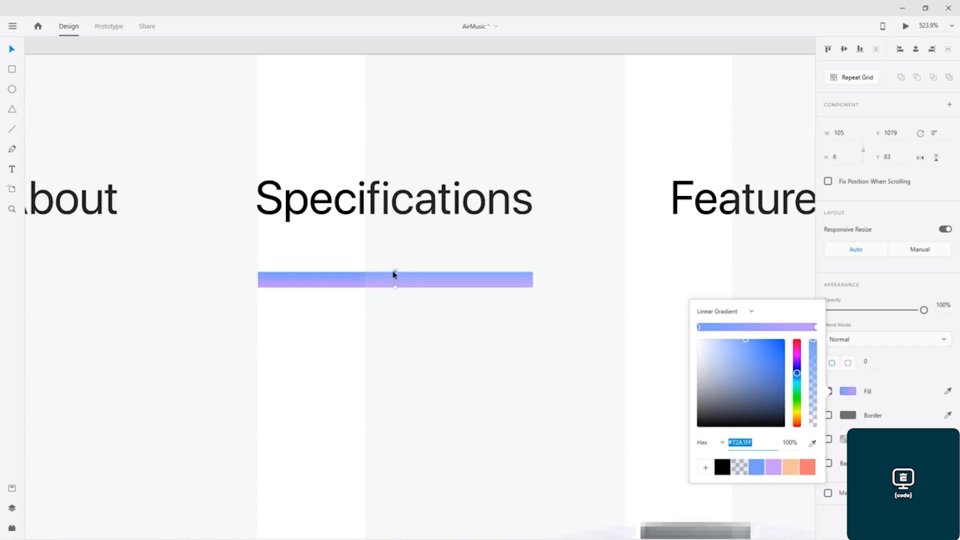
pyautogui.moveTo(396, 273); pyautogui.dragTo(533, 299)
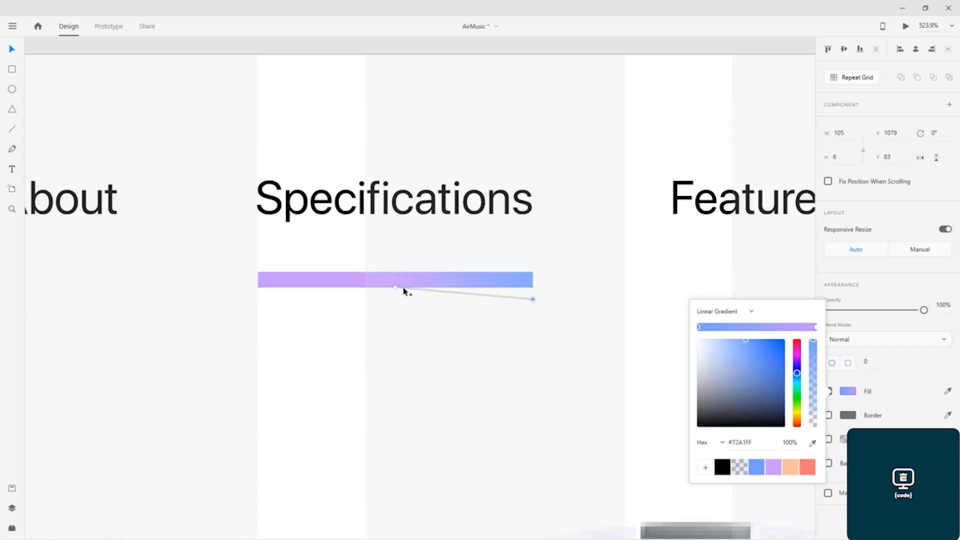
pyautogui.moveTo(395, 289); pyautogui.dragTo(261, 275)
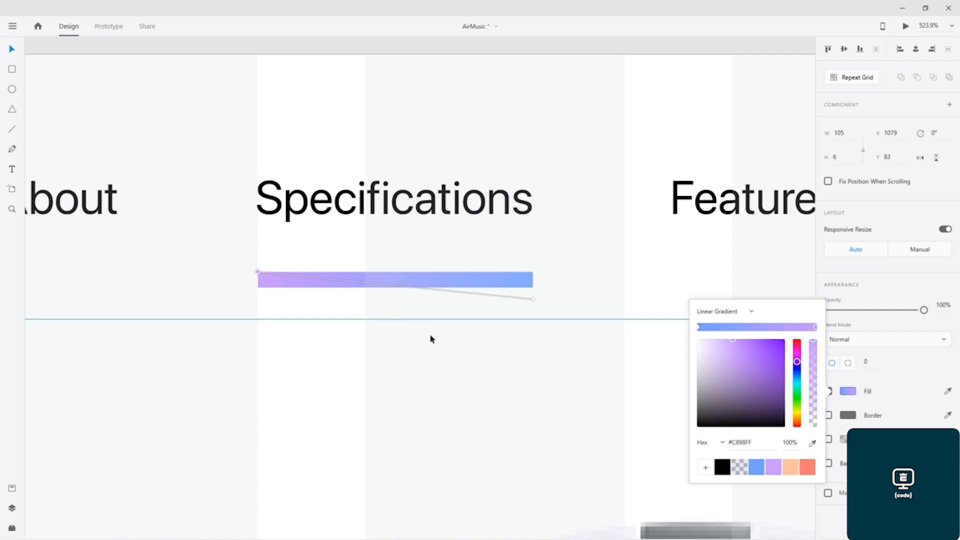
pyautogui.click(453, 352)
# - Round the underline rectangle's corners with a radius of 10
pyautogui.click(870, 362)
pyautogui.press('Return')
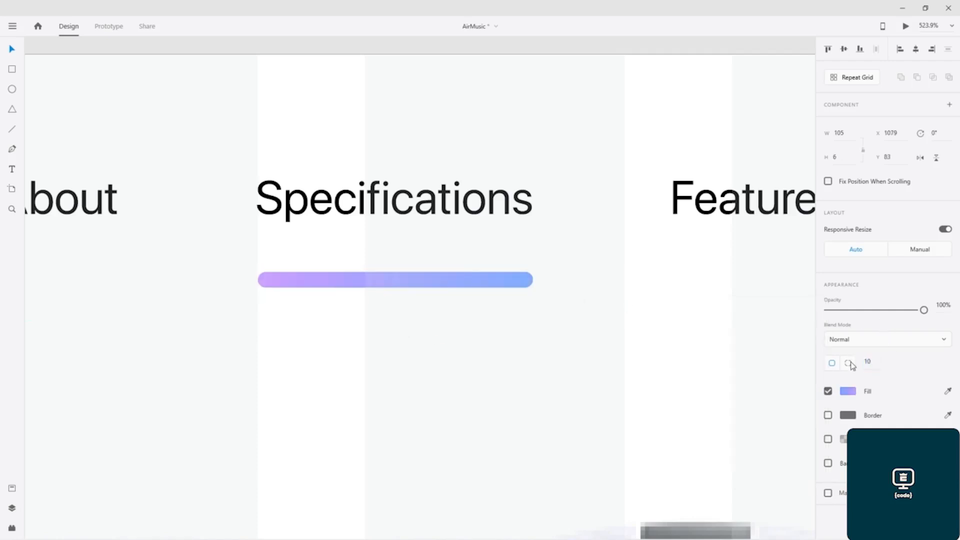
pyautogui.click(379, 363)
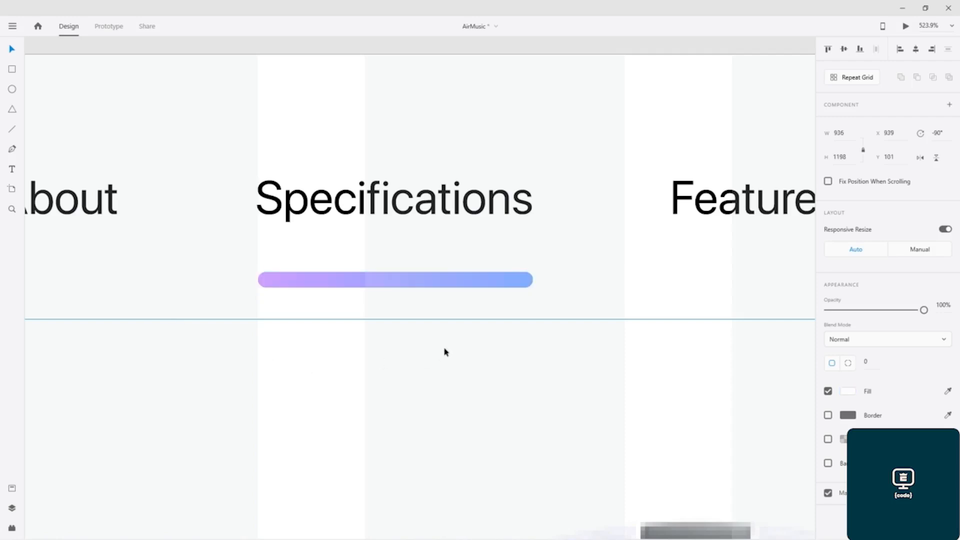
# - Review the header and hero section, and examine the background shape behind the earbuds on the finished reference artboard
pyautogui.scroll(-5, 378, 364)
pyautogui.moveTo(436, 387); pyautogui.dragTo(439, 233)
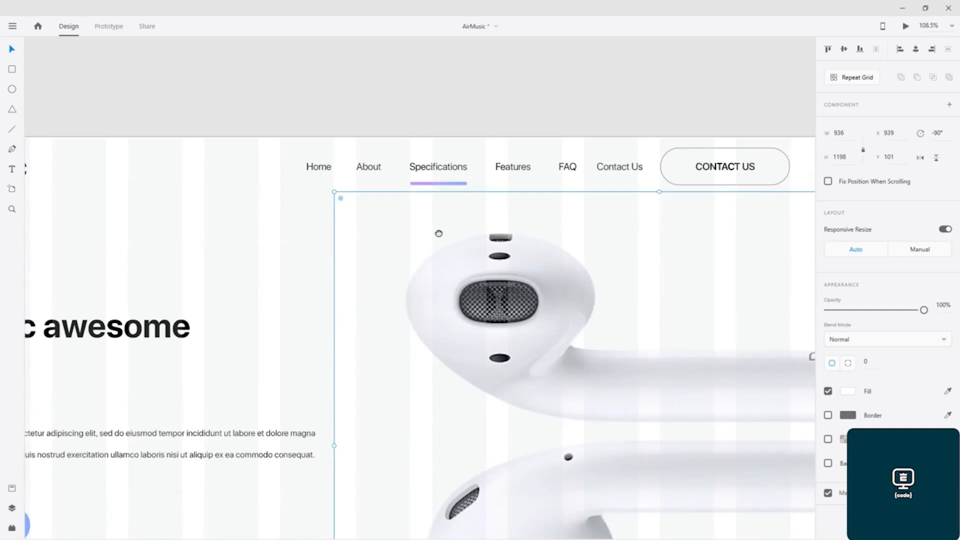
pyautogui.scroll(-4, 439, 235)
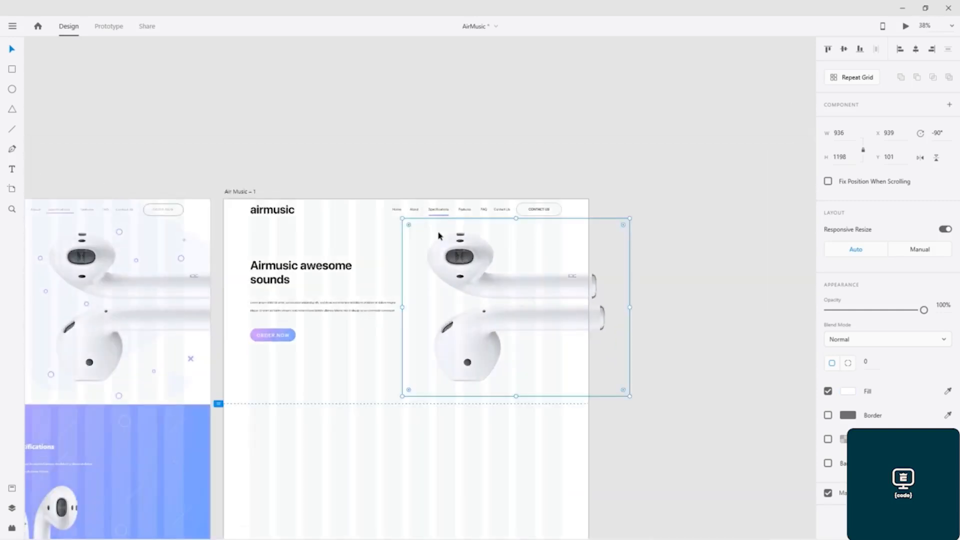
pyautogui.scroll(4, 415, 387)
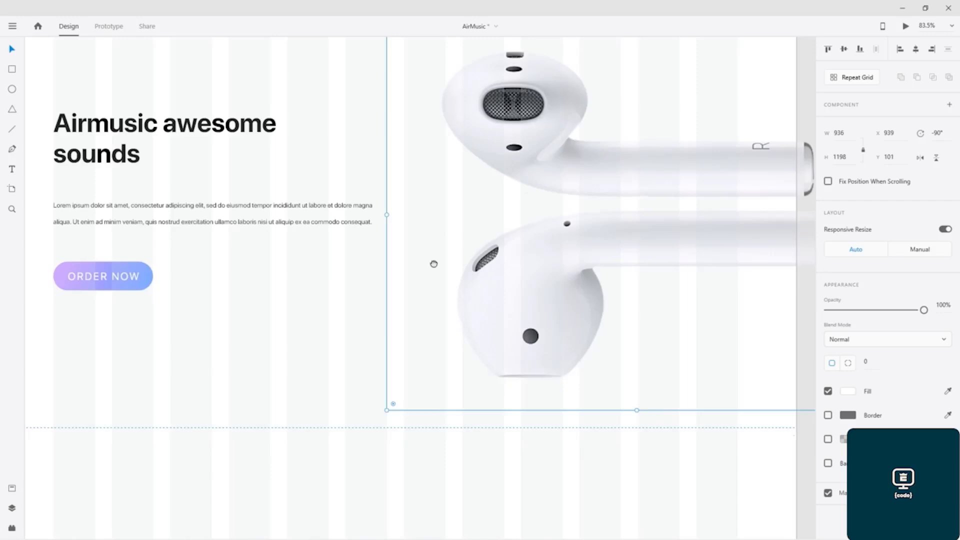
pyautogui.moveTo(433, 264); pyautogui.dragTo(448, 325)
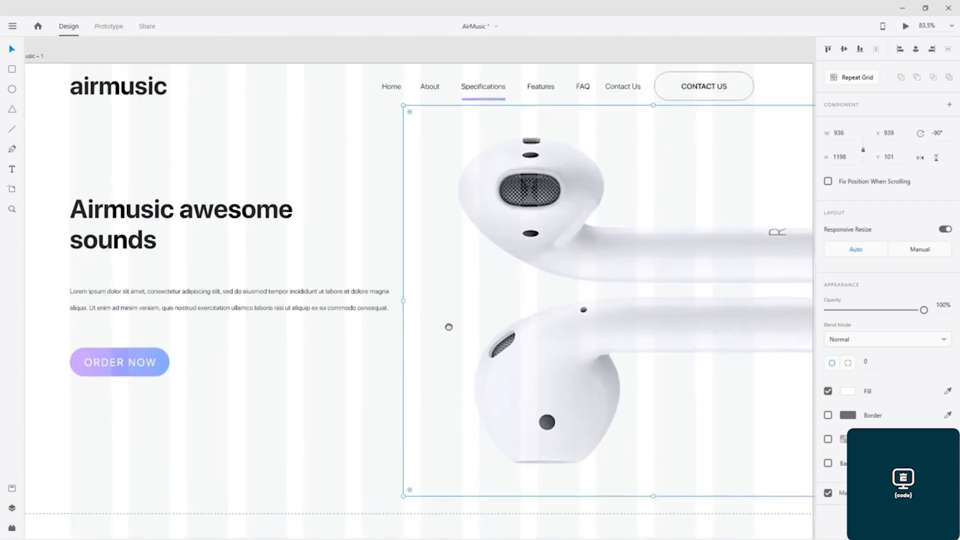
pyautogui.click(365, 56)
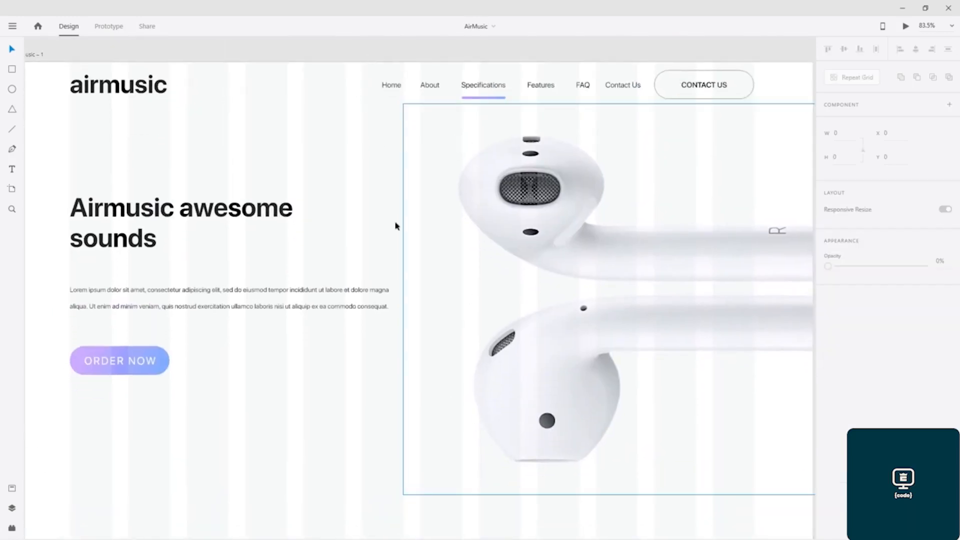
pyautogui.moveTo(225, 162); pyautogui.dragTo(568, 182)
pyautogui.moveTo(380, 188); pyautogui.dragTo(532, 150)
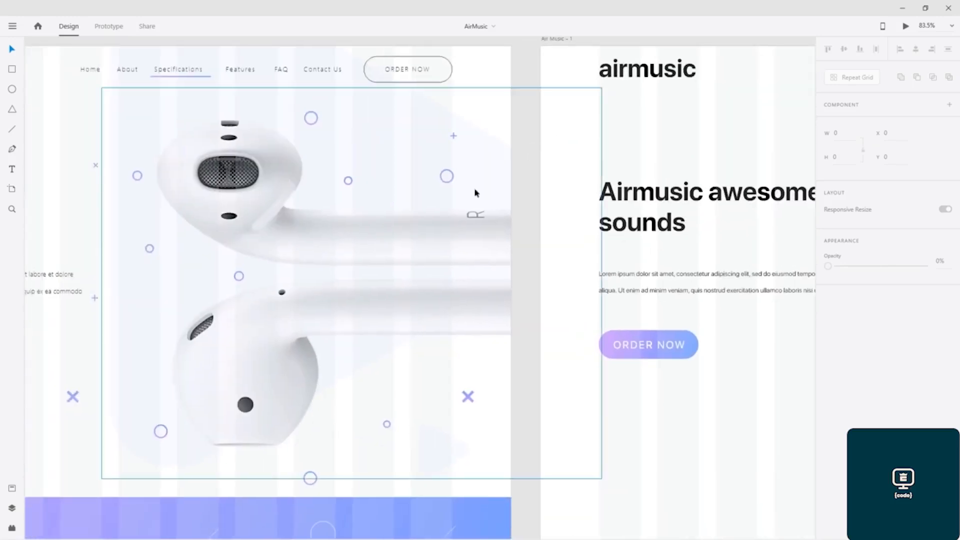
pyautogui.click(491, 160)
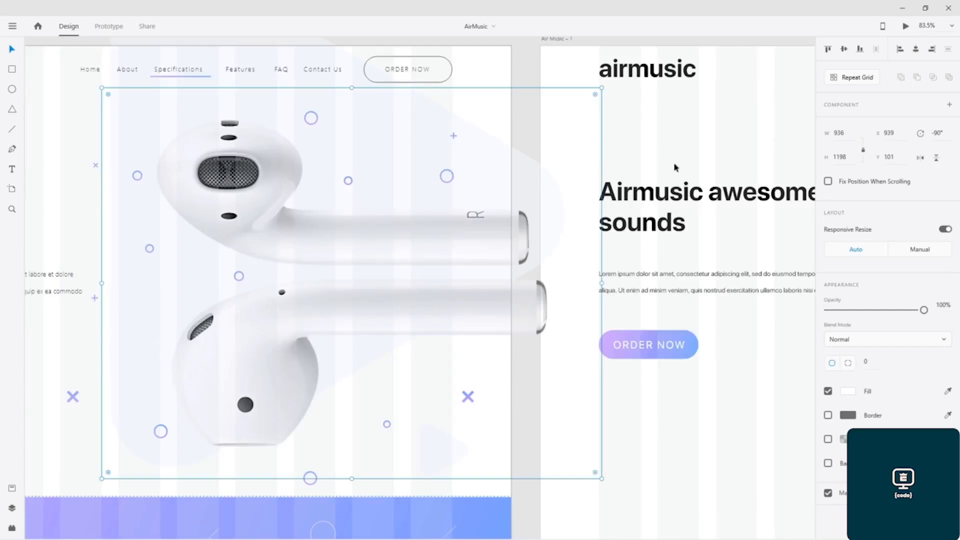
pyautogui.moveTo(739, 134); pyautogui.dragTo(78, 140)
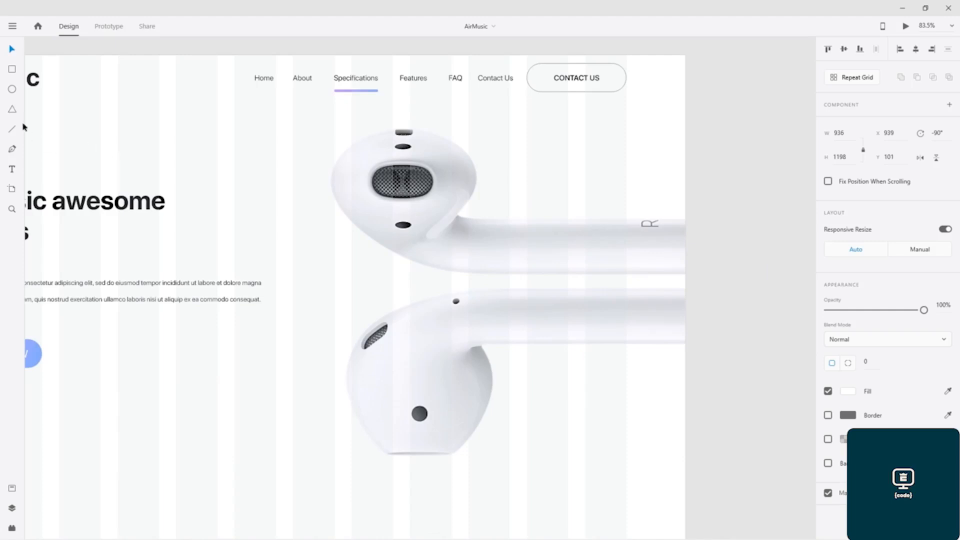
# - Draw a triangle about 1033 by 895 over the earbuds image and give it a corner radius of 50
pyautogui.click(12, 109)
pyautogui.moveTo(215, 133); pyautogui.dragTo(678, 507)
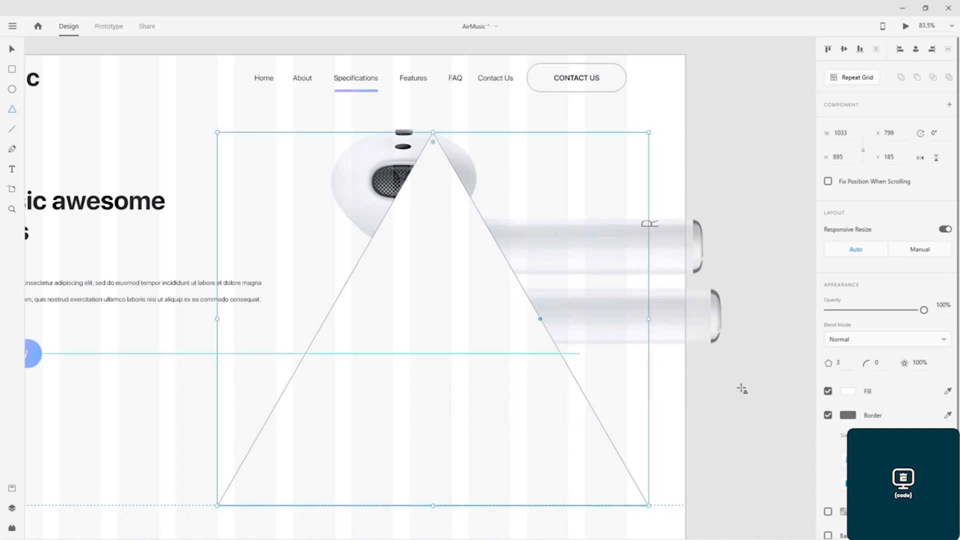
pyautogui.click(883, 363)
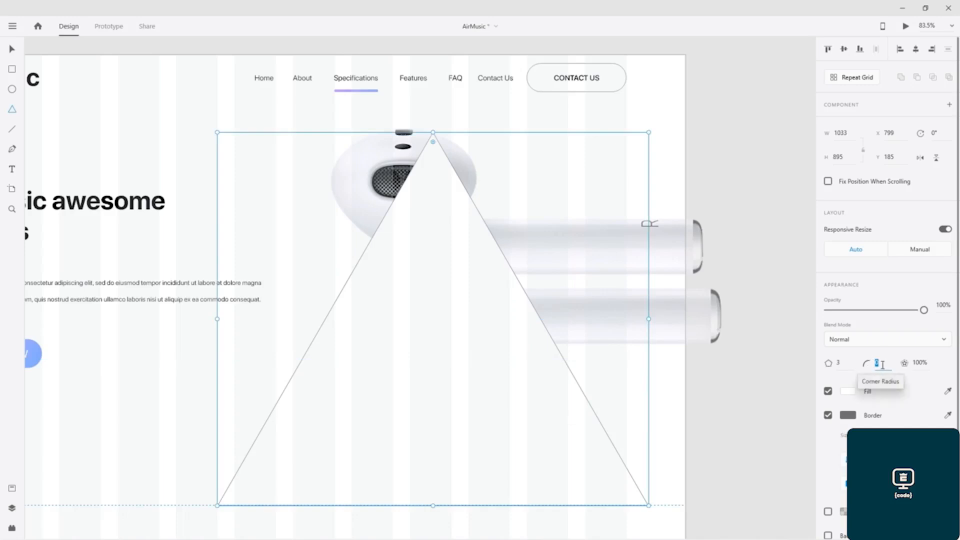
pyautogui.write('50')
pyautogui.press('Return')
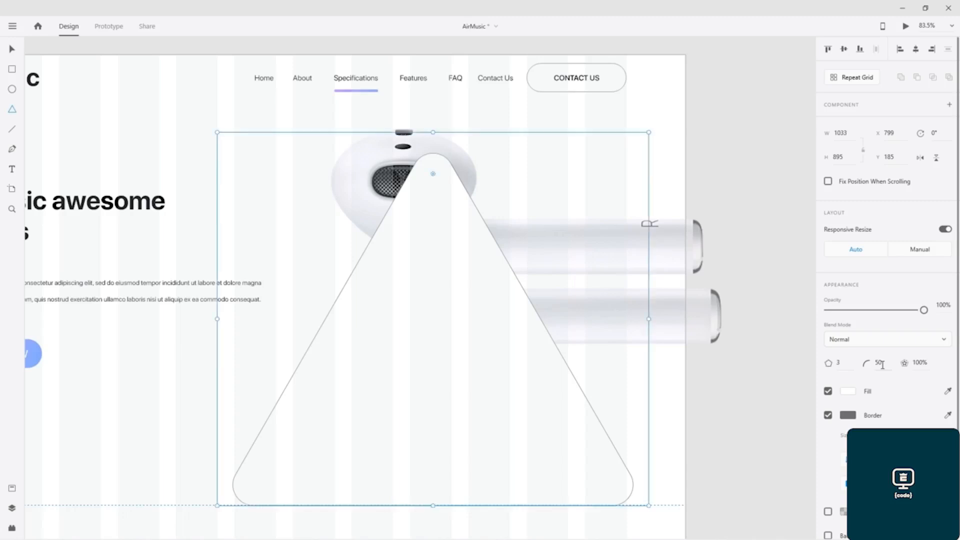
# - Set the large triangle's corner radius to 100
pyautogui.click(872, 366)
pyautogui.write('10')
pyautogui.press('Return')
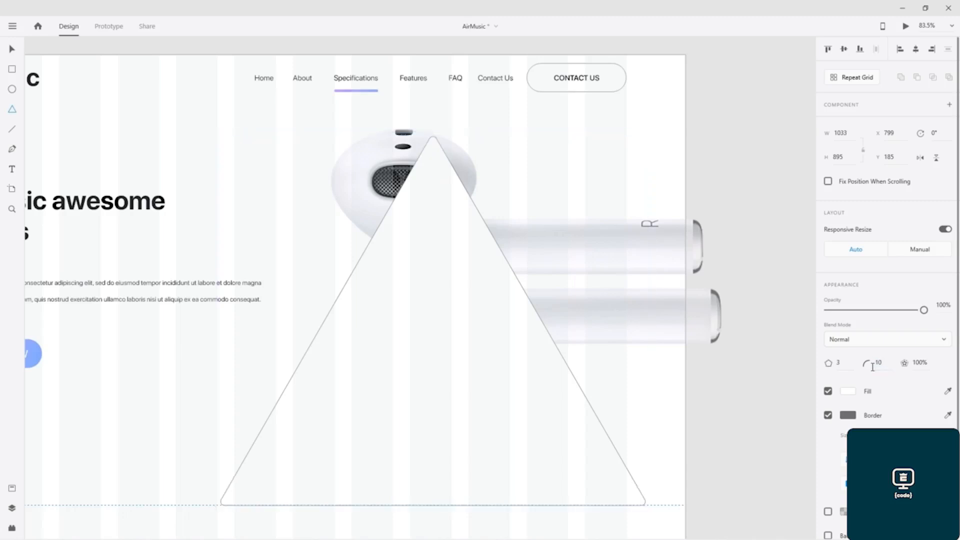
pyautogui.click(862, 365)
pyautogui.write('10')
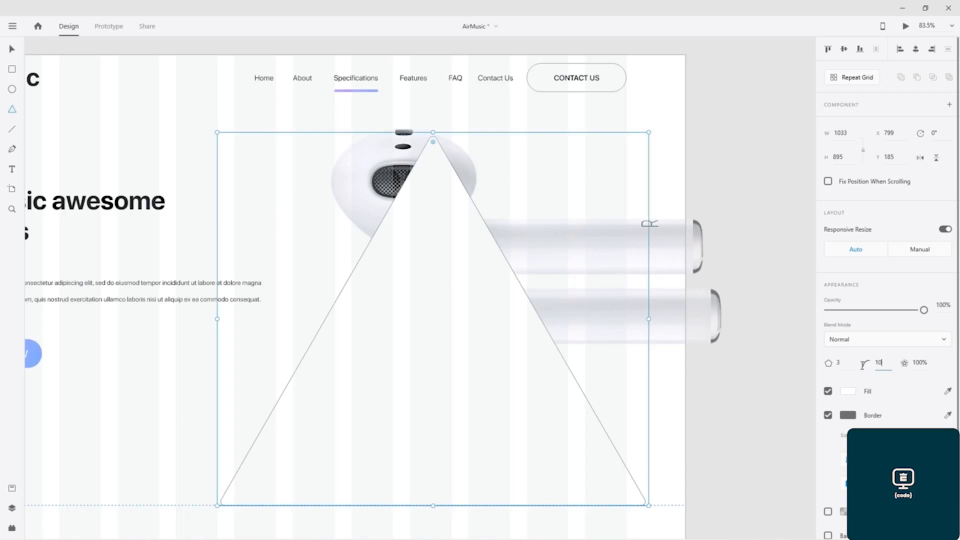
pyautogui.write('0')
pyautogui.press('Return')
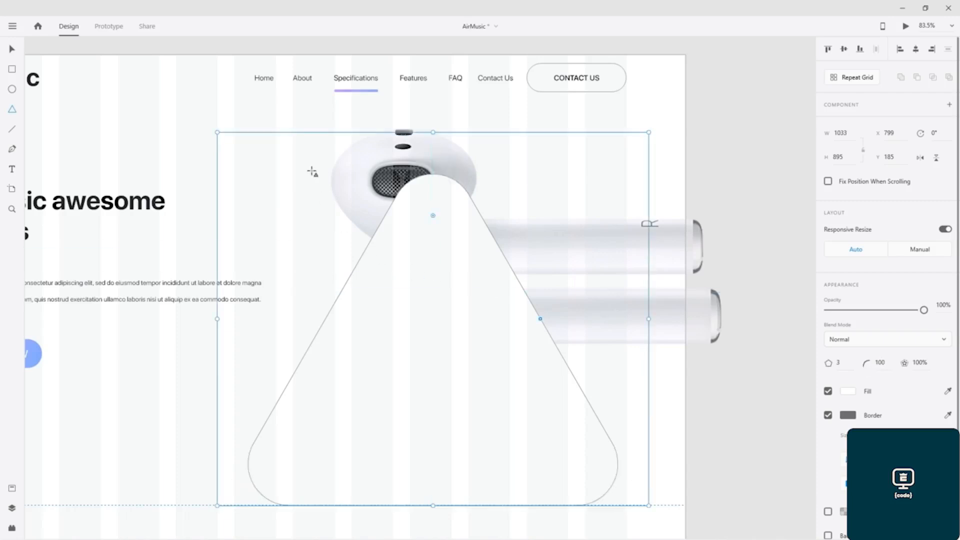
# - Rotate the large triangle 90° and enlarge it to about 1327 by 1150 over the earbuds
pyautogui.moveTo(215, 133); pyautogui.dragTo(535, 195)
pyautogui.press('v')
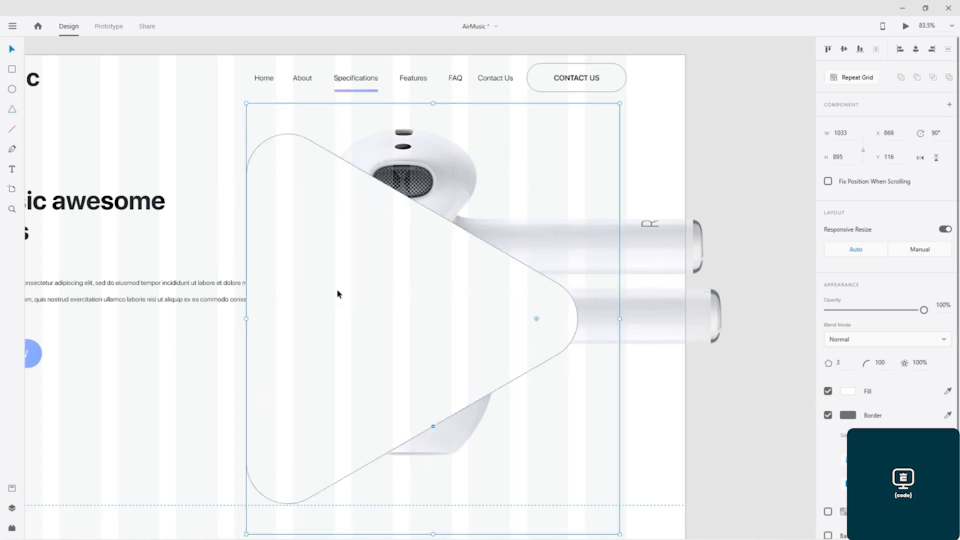
pyautogui.moveTo(342, 280); pyautogui.dragTo(420, 259)
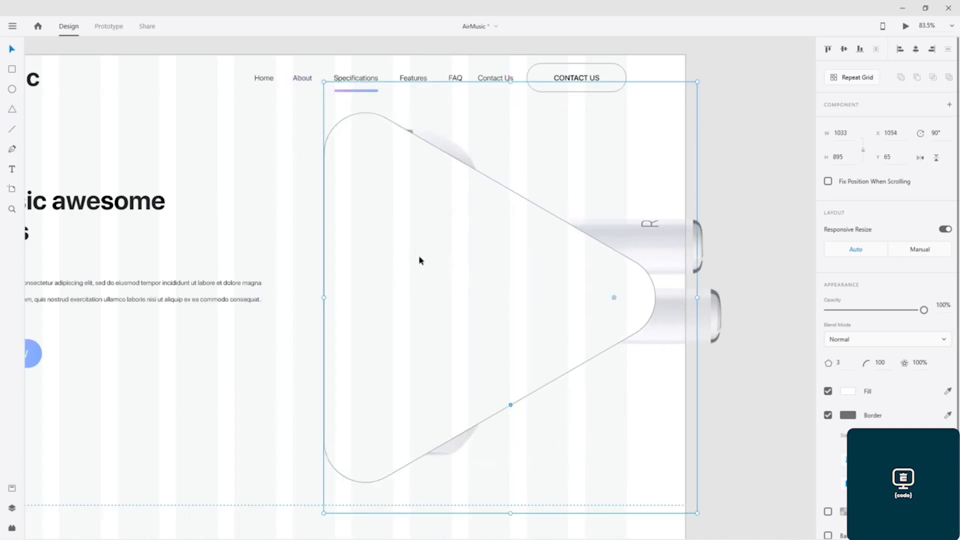
pyautogui.moveTo(323, 81); pyautogui.dragTo(217, 180)
# - Reposition the enlarged triangle over the earbuds so it extends past the artboard's right edge, at about X 1079, Y -109
pyautogui.moveTo(470, 203); pyautogui.dragTo(475, 30)
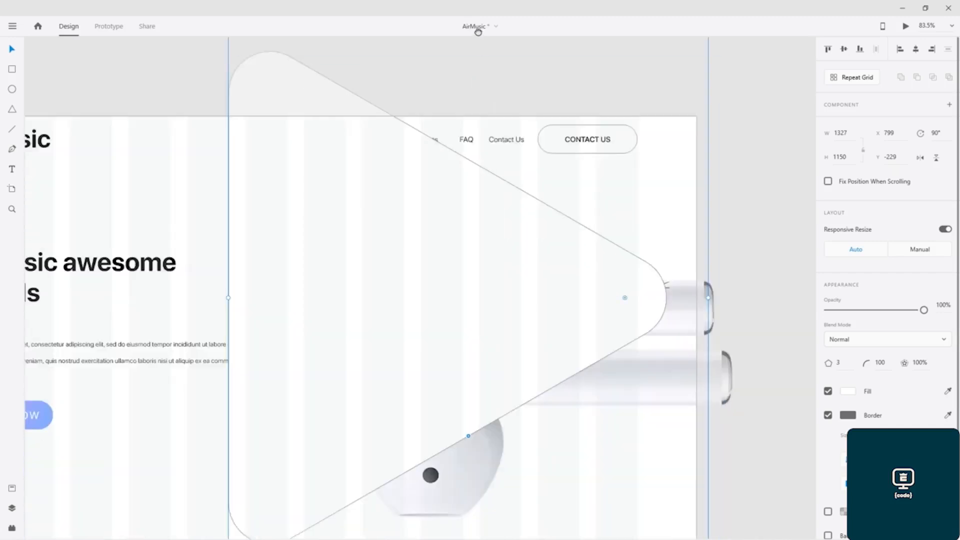
pyautogui.moveTo(438, 259); pyautogui.dragTo(444, 182)
pyautogui.moveTo(395, 213); pyautogui.dragTo(462, 263)
pyautogui.moveTo(199, 246); pyautogui.dragTo(861, 345)
pyautogui.moveTo(818, 317); pyautogui.dragTo(77, 250)
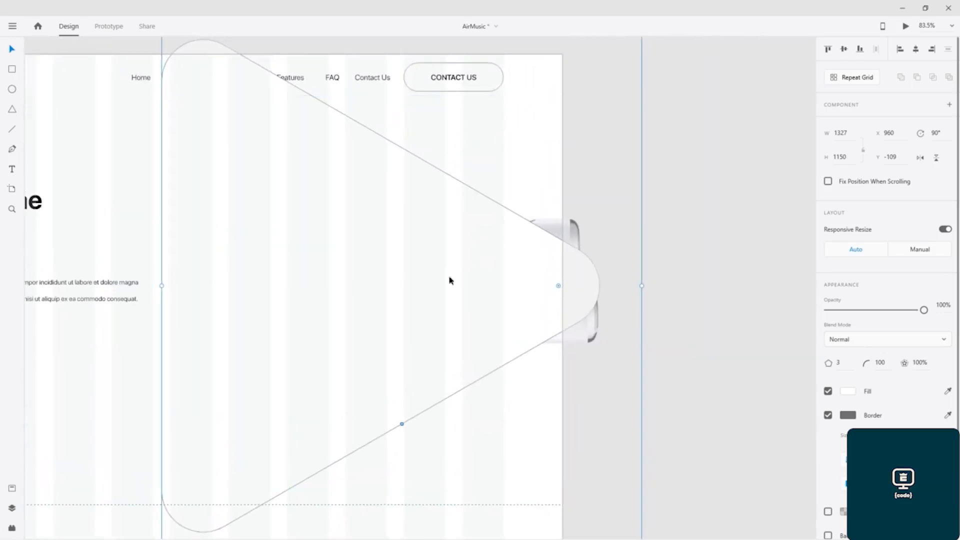
pyautogui.moveTo(388, 268); pyautogui.dragTo(430, 269)
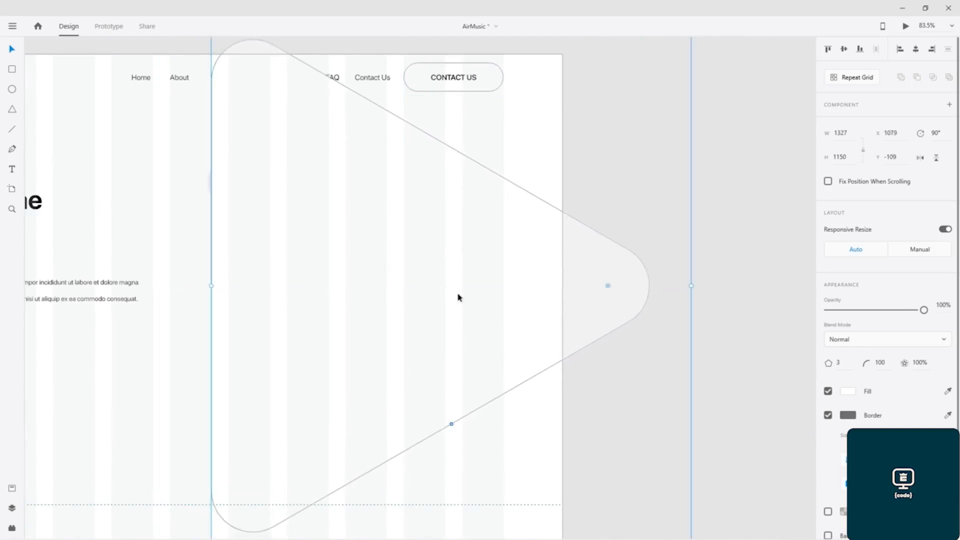
# - Check the fill colour of the earbuds image layer on the finished reference artboard
pyautogui.moveTo(175, 246); pyautogui.dragTo(772, 286)
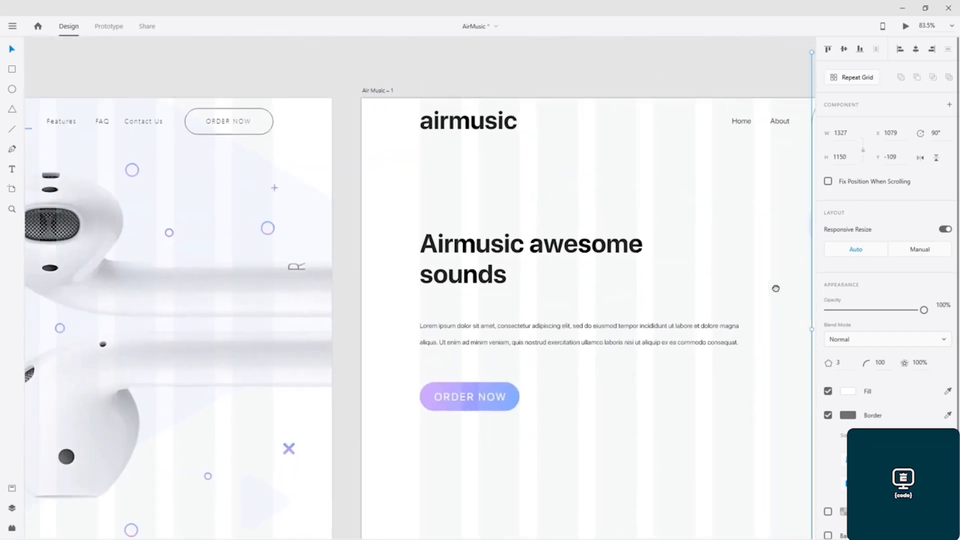
pyautogui.click(313, 222)
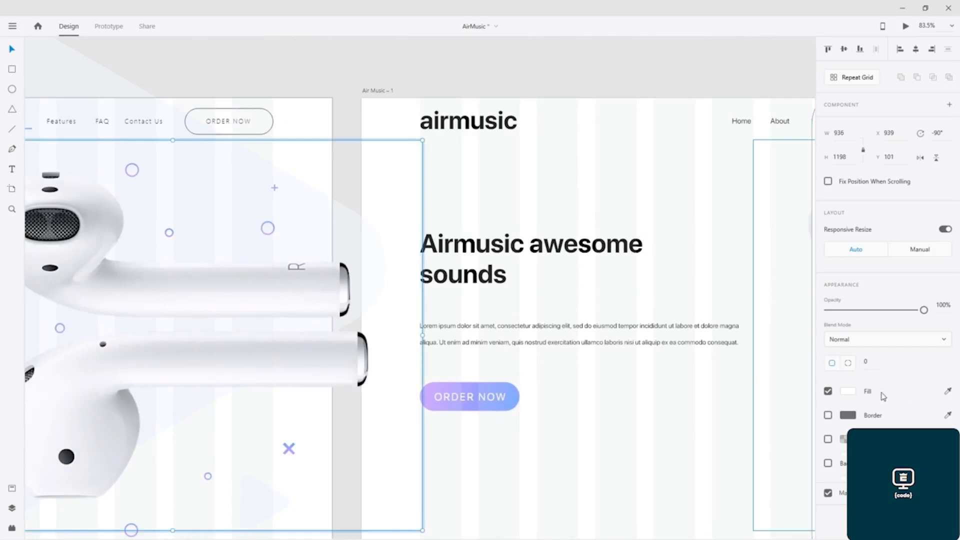
pyautogui.click(853, 393)
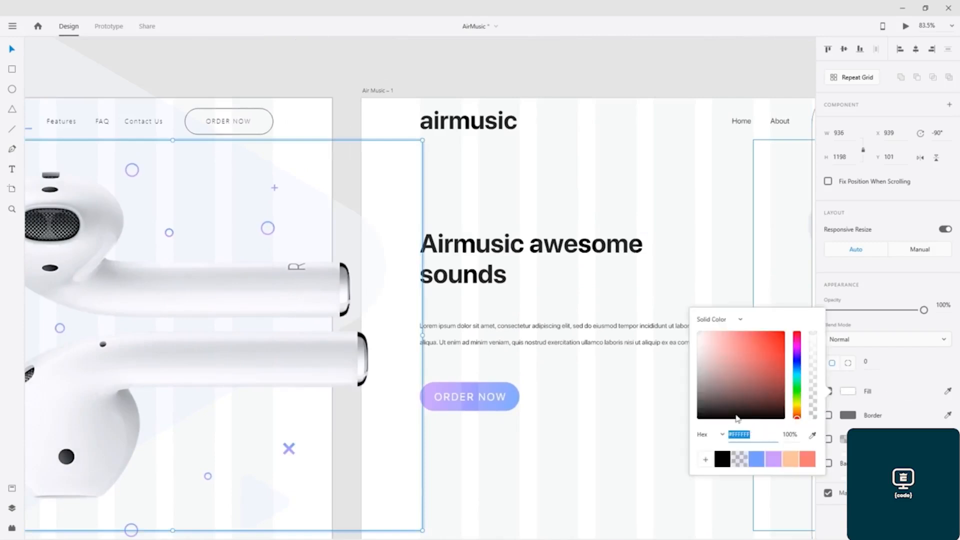
pyautogui.click(350, 238)
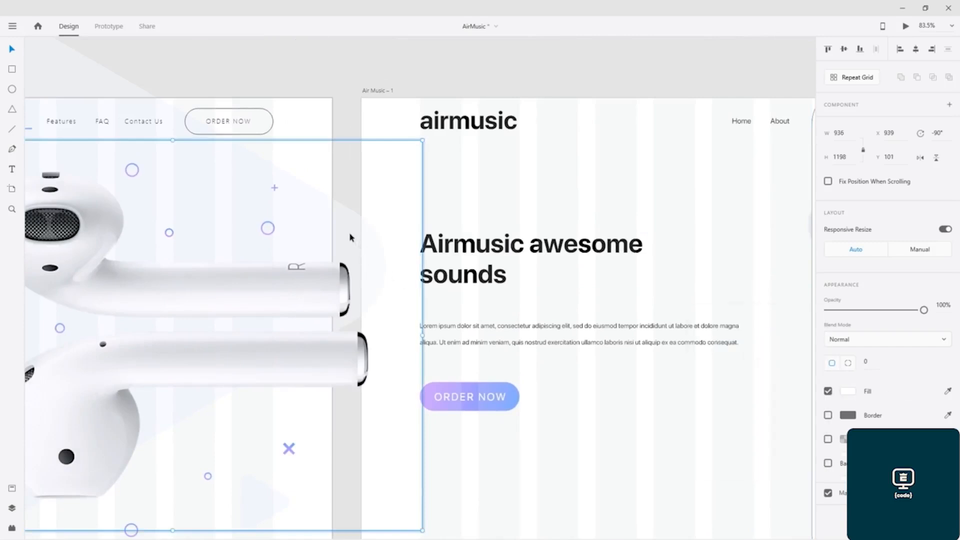
pyautogui.click(846, 391)
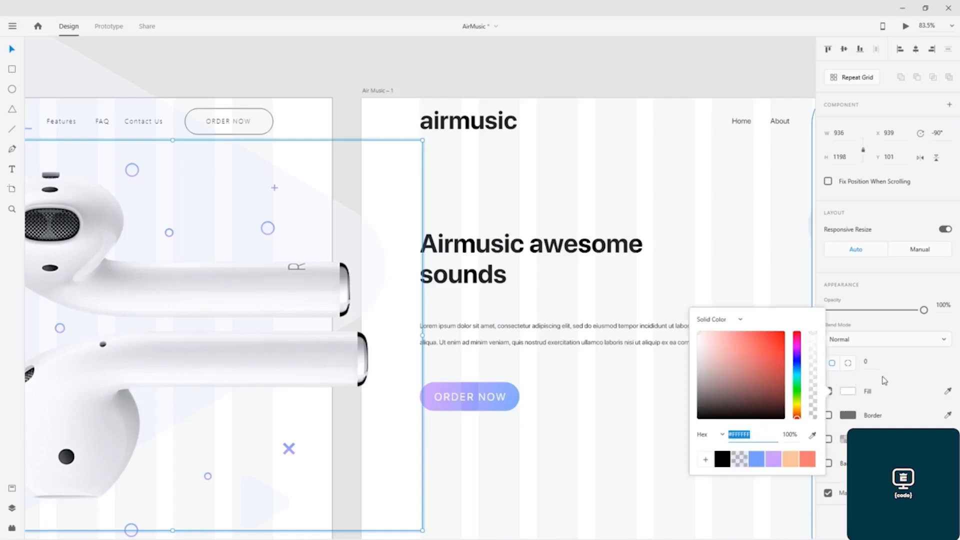
pyautogui.click(902, 384)
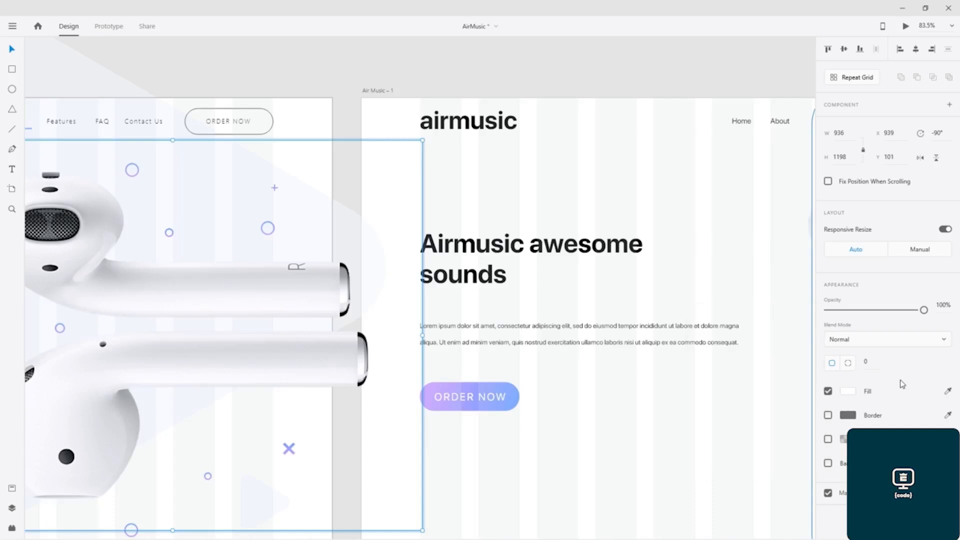
# - Move the reference artboard's earbuds image aside to uncover the background shape behind it
pyautogui.moveTo(347, 231); pyautogui.dragTo(379, 247)
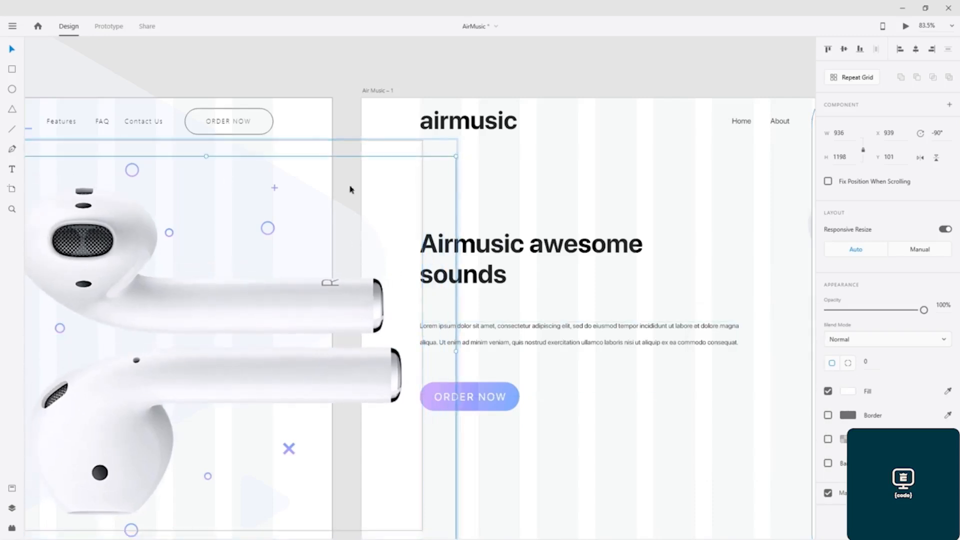
pyautogui.moveTo(332, 299); pyautogui.dragTo(185, 398)
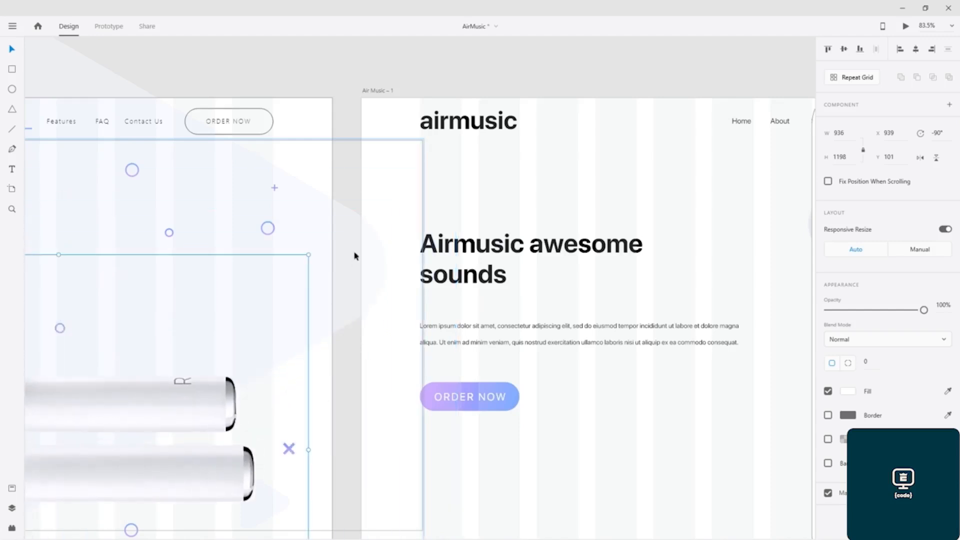
pyautogui.press('Escape')
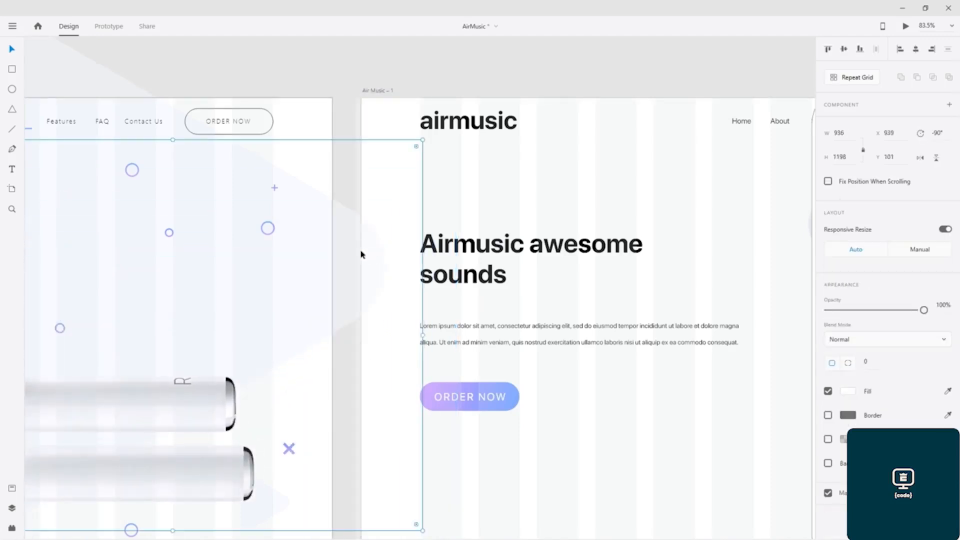
pyautogui.moveTo(343, 259)
pyautogui.mouseDown()
pyautogui.moveTo(350, 234)
pyautogui.moveTo(350, 275)
pyautogui.mouseUp()
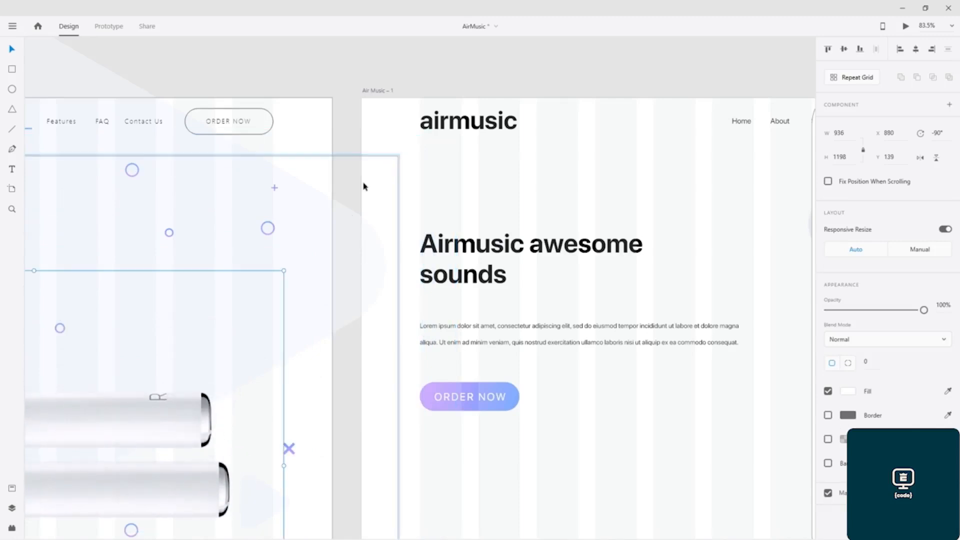
pyautogui.moveTo(348, 224); pyautogui.dragTo(368, 195)
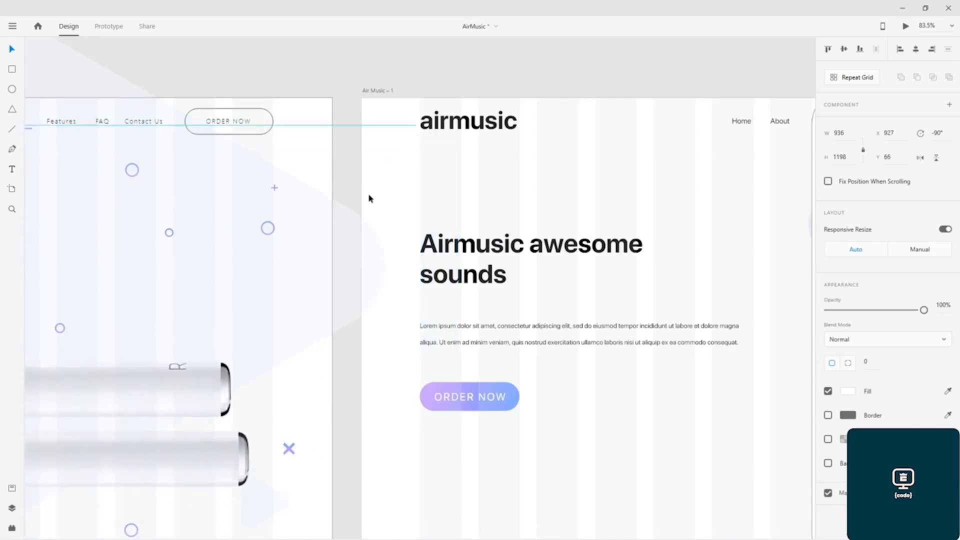
# - Select the background shape inside its group on the reference artboard and copy its fill hex code F8FAFE
pyautogui.click(70, 66)
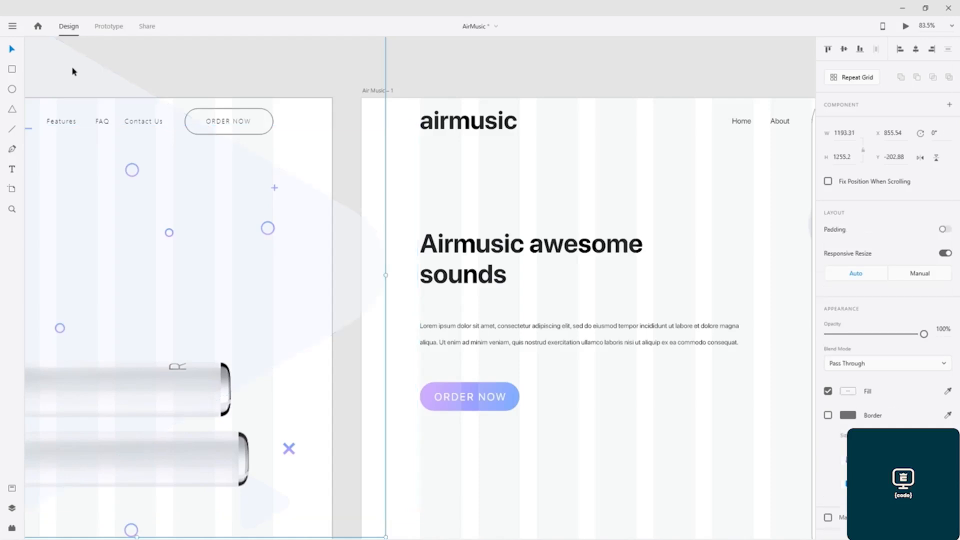
pyautogui.click(72, 71)
pyautogui.click(853, 349)
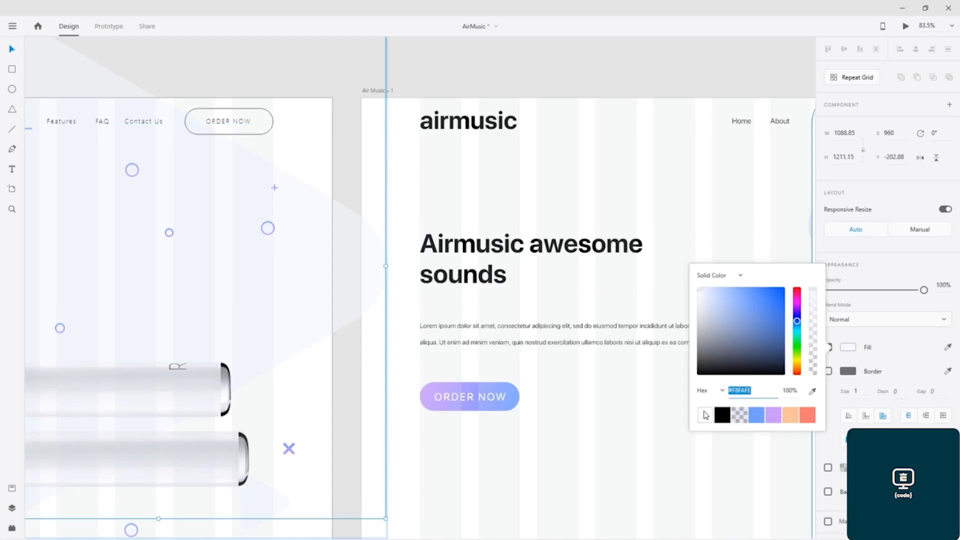
pyautogui.doubleClick(747, 390)
pyautogui.hotkey('ctrl', 'c')
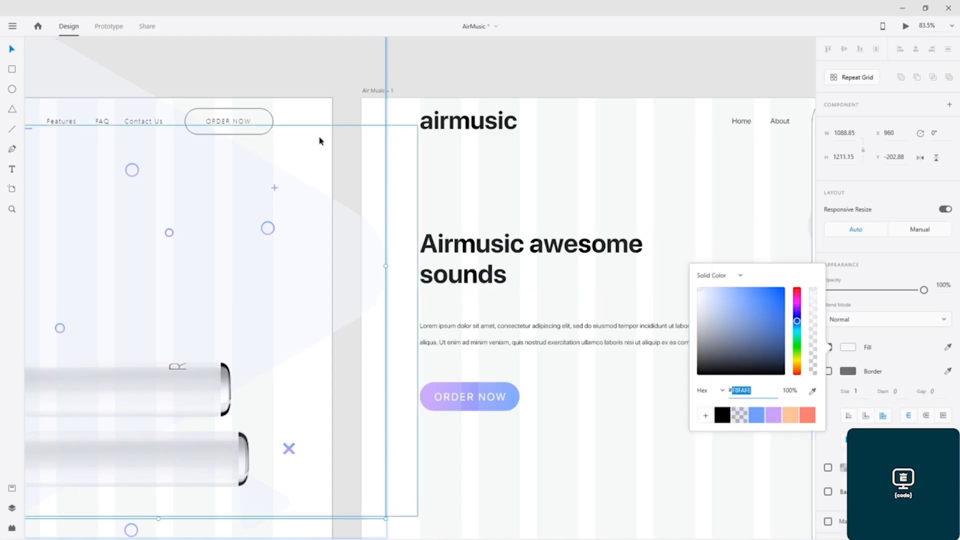
# - Undo the moves of the reference earbuds image and the last move of the large triangle
pyautogui.click(433, 74)
pyautogui.hotkey('ctrl', 'z')
pyautogui.hotkey('ctrl', 'z')
pyautogui.hotkey('ctrl', 'z')
pyautogui.hotkey('ctrl', 'z')
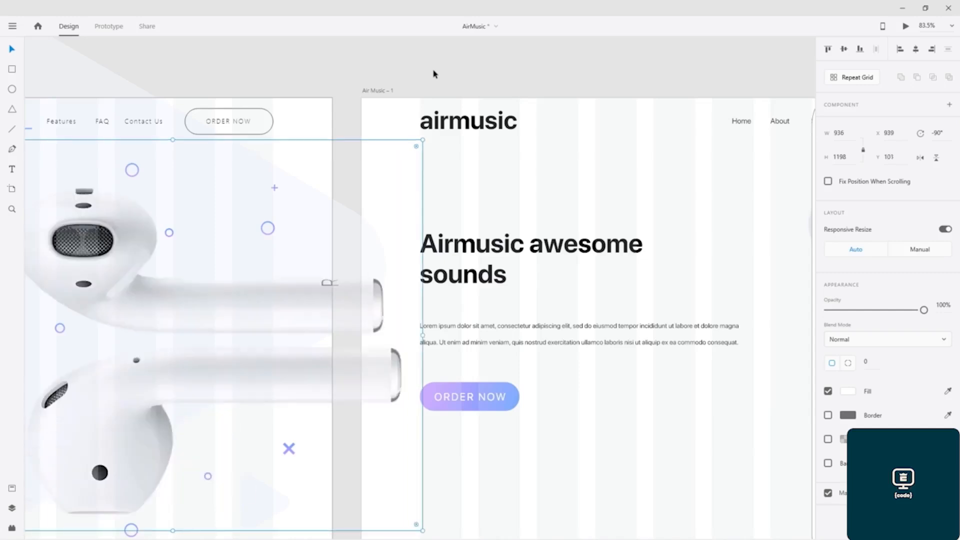
pyautogui.hotkey('ctrl', 'z')
pyautogui.hotkey('ctrl', 'z')
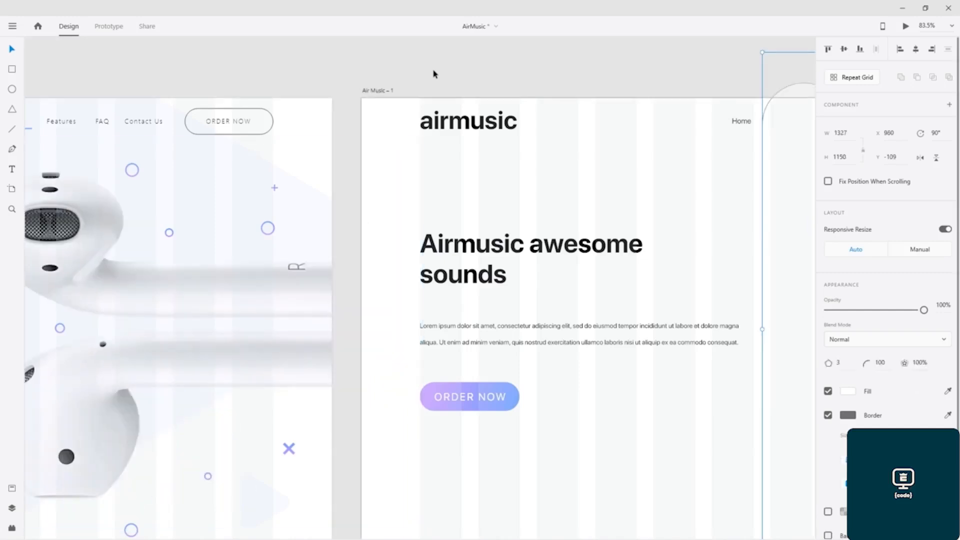
# - Shift the large triangle horizontally to about X 1058 and fill it with the copied colour #F8FAFE
pyautogui.moveTo(674, 212); pyautogui.dragTo(139, 121)
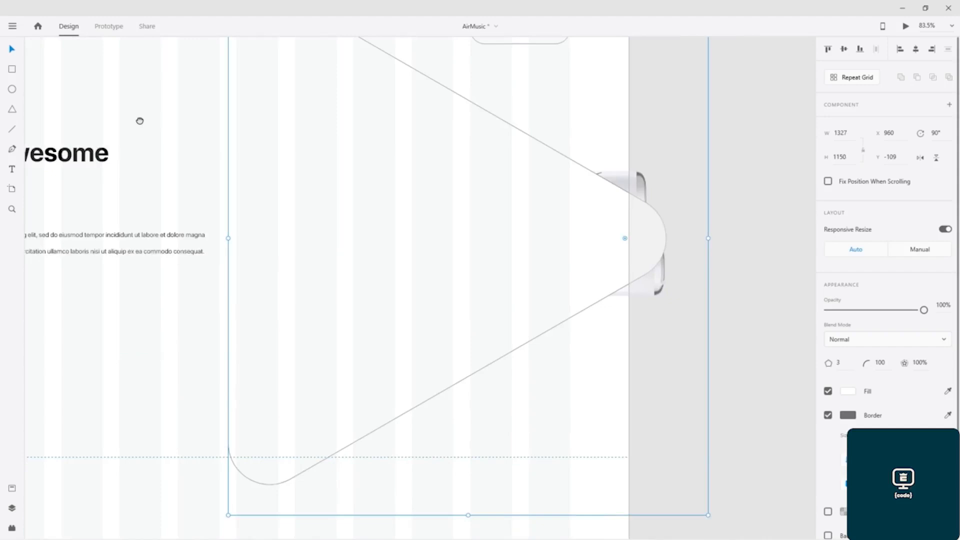
pyautogui.moveTo(406, 238); pyautogui.dragTo(447, 238)
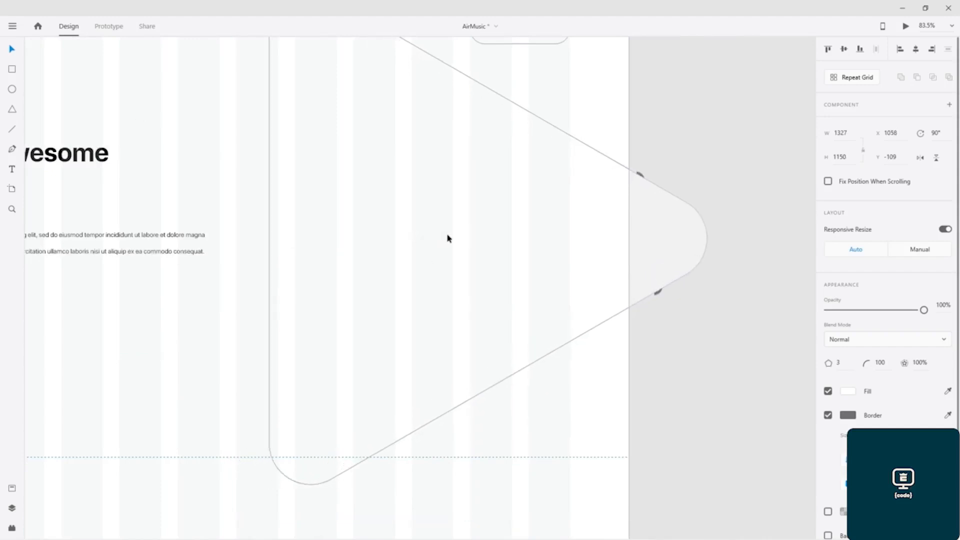
pyautogui.click(848, 390)
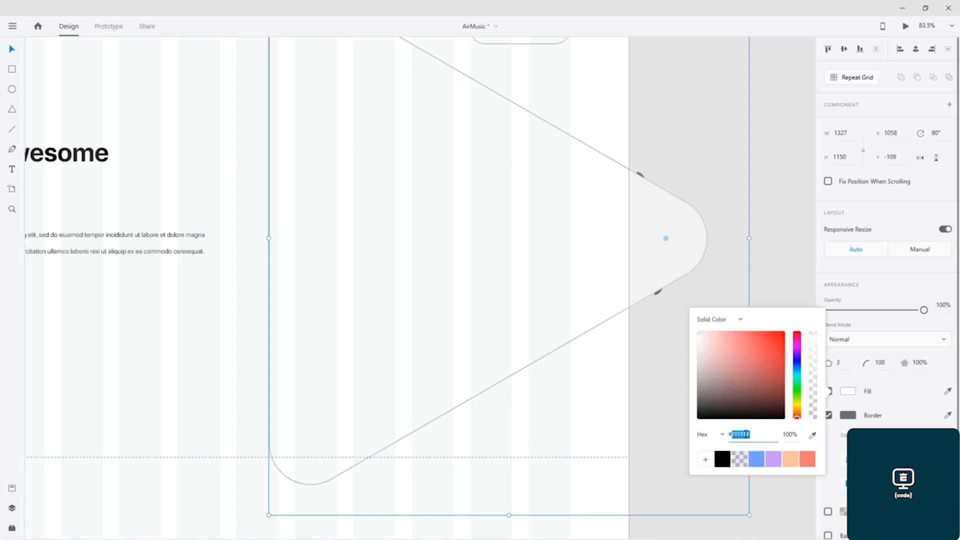
pyautogui.hotkey('ctrl', 'v')
pyautogui.press('Return')
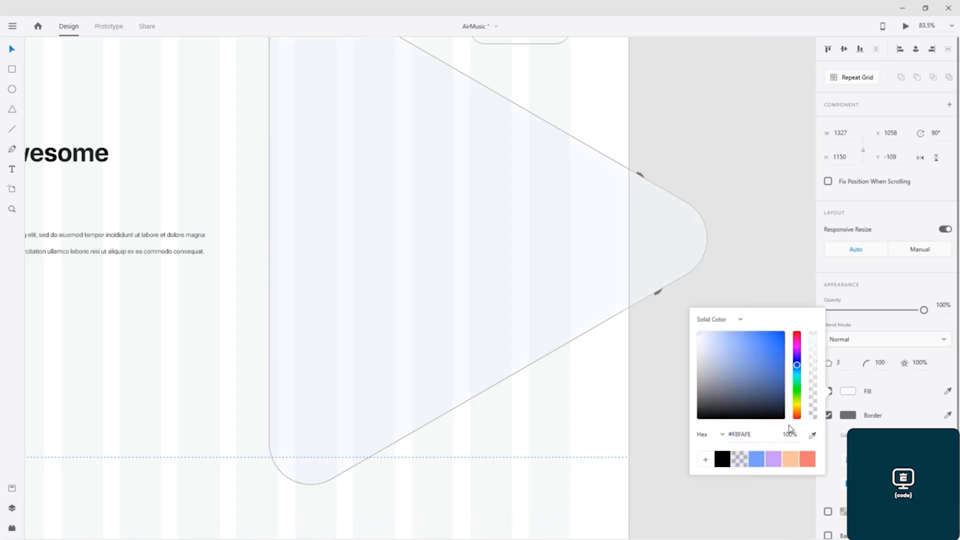
# - Remove the border from the large pale blue triangle
pyautogui.click(772, 184)
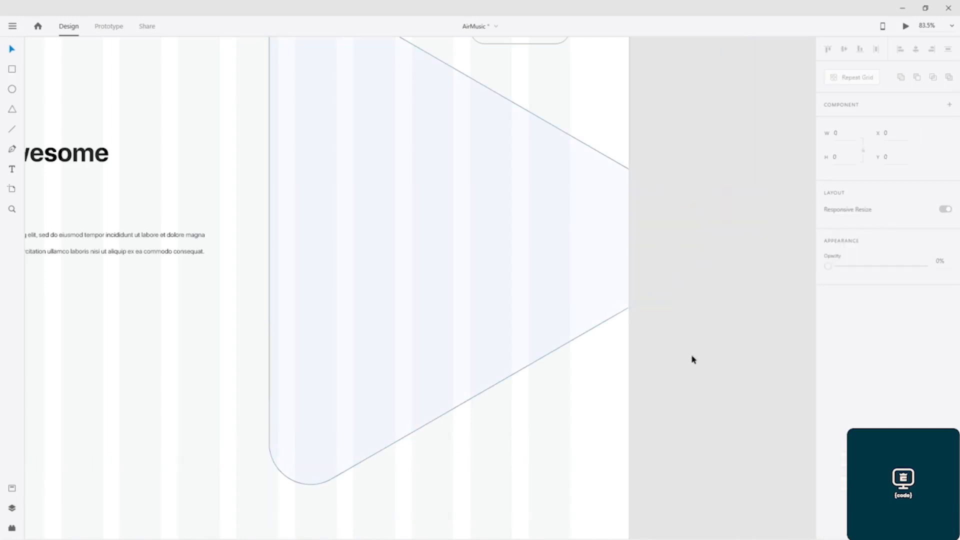
pyautogui.scroll(-2, 693, 359)
pyautogui.click(452, 221)
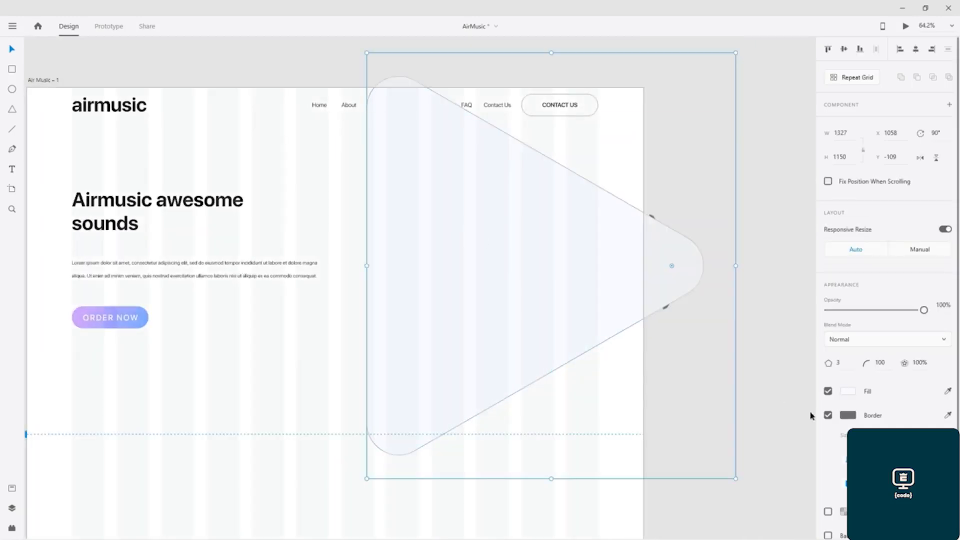
pyautogui.click(828, 415)
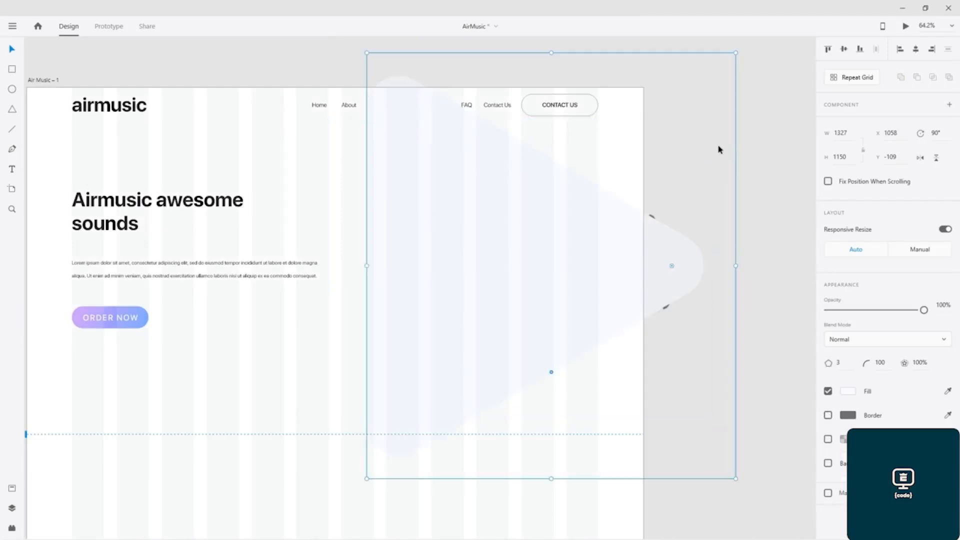
# - Send the pale blue triangle to the back, behind the earbuds image and the navigation menu
pyautogui.rightClick(609, 237)
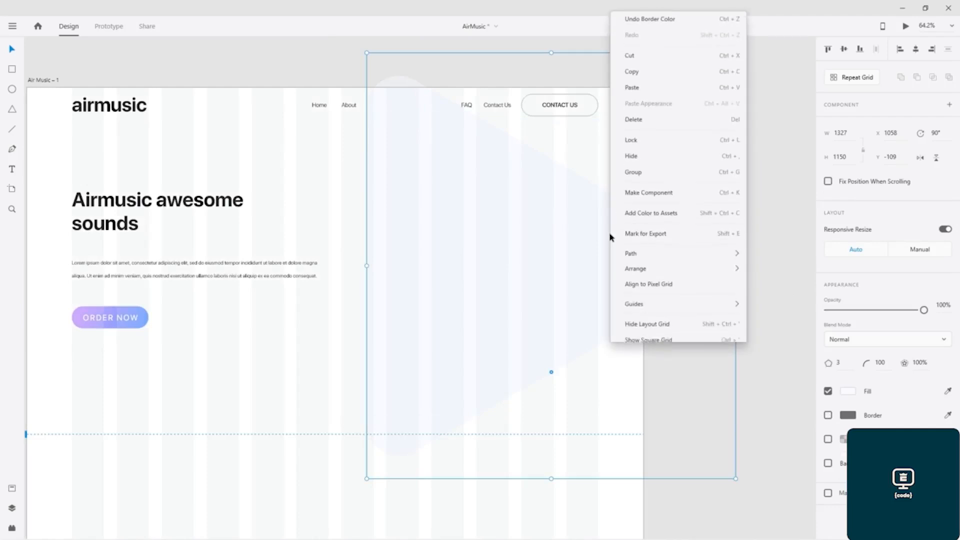
pyautogui.moveTo(645, 262)
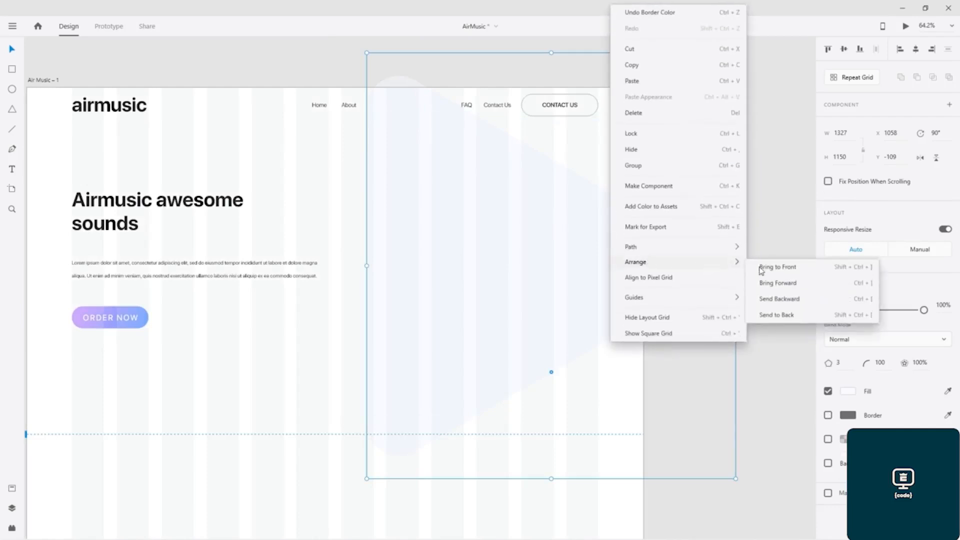
pyautogui.click(783, 303)
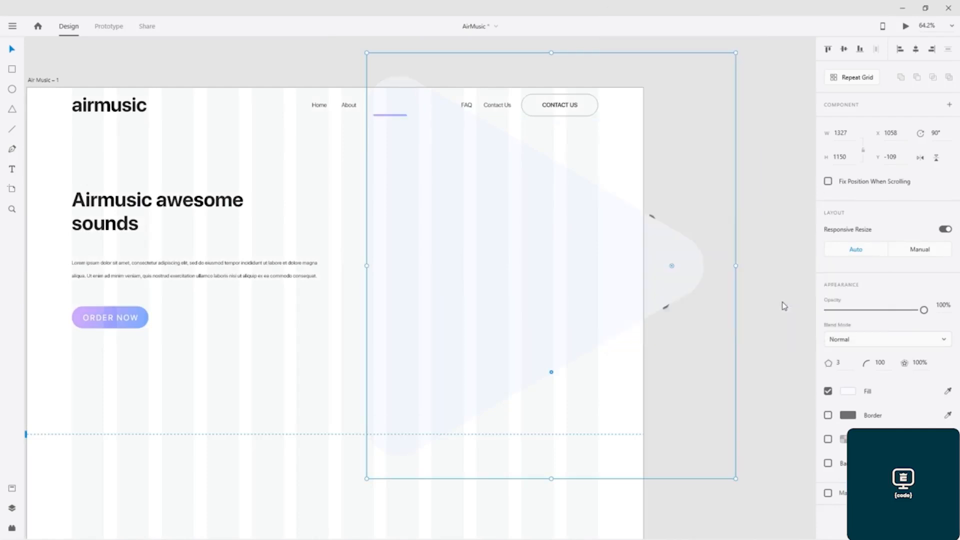
pyautogui.doubleClick(662, 245)
pyautogui.rightClick(659, 244)
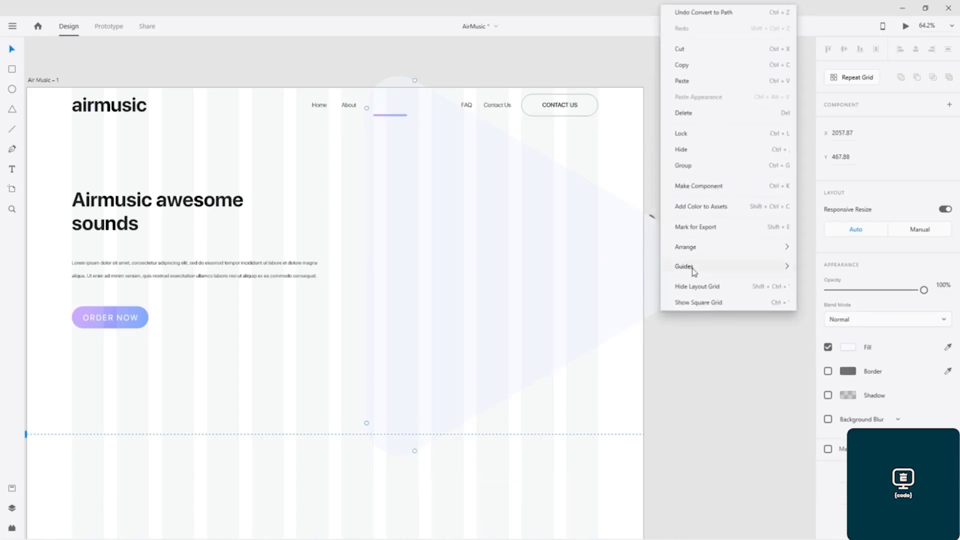
pyautogui.moveTo(702, 255)
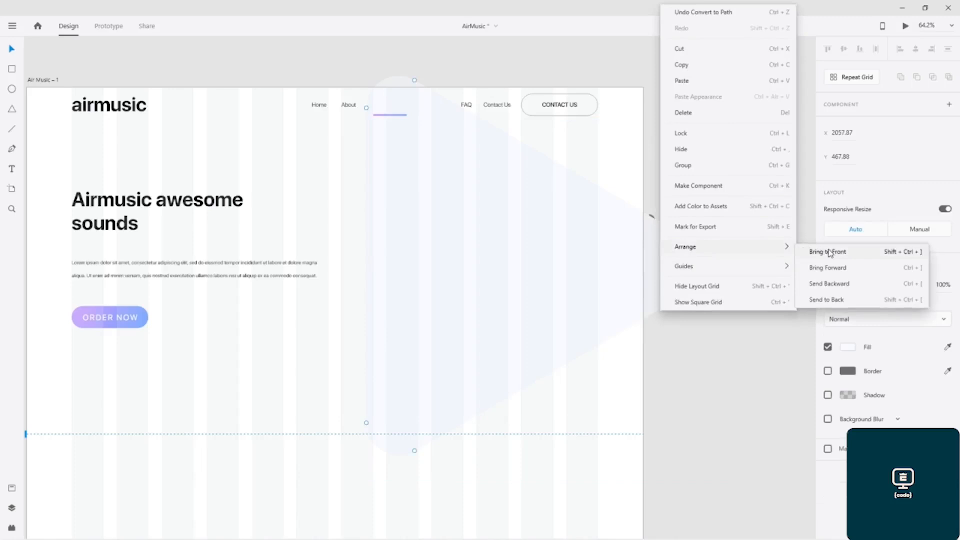
pyautogui.click(825, 299)
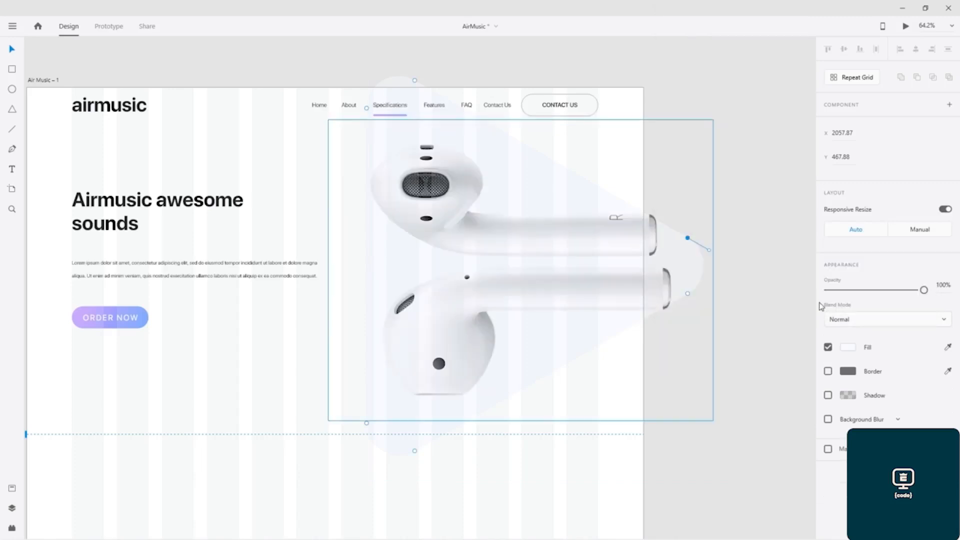
pyautogui.click(767, 354)
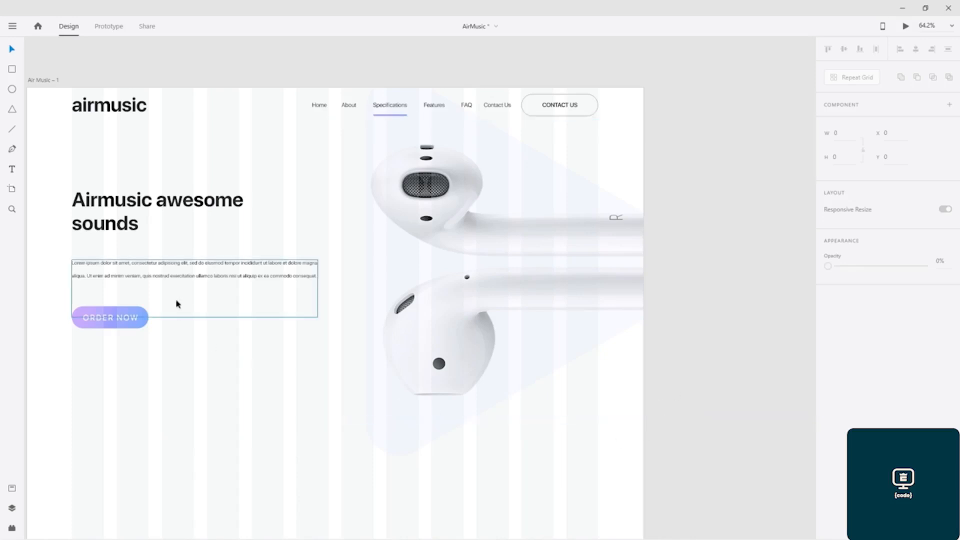
# - Move the Air Music – 1 artboard beside the reference artboard, to about X 1449, Y 8
pyautogui.moveTo(254, 375); pyautogui.dragTo(750, 384)
pyautogui.scroll(-5, 324, 238)
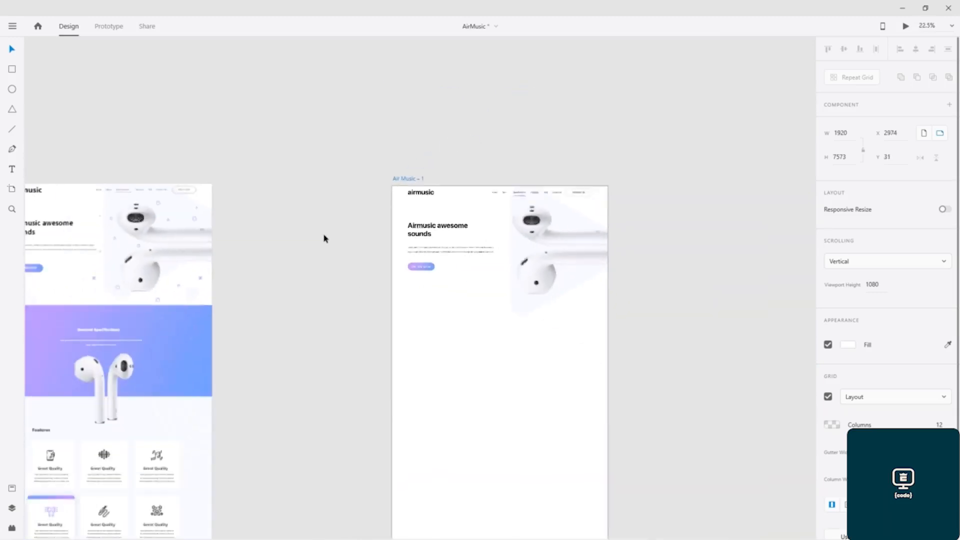
pyautogui.moveTo(414, 182); pyautogui.dragTo(242, 178)
# - Enlarge the pale blue triangle behind the earbuds to about 1426 by 1268 px, with its corner at X 840, Y -281
pyautogui.moveTo(225, 136); pyautogui.dragTo(390, 98)
pyautogui.scroll(5, 391, 110)
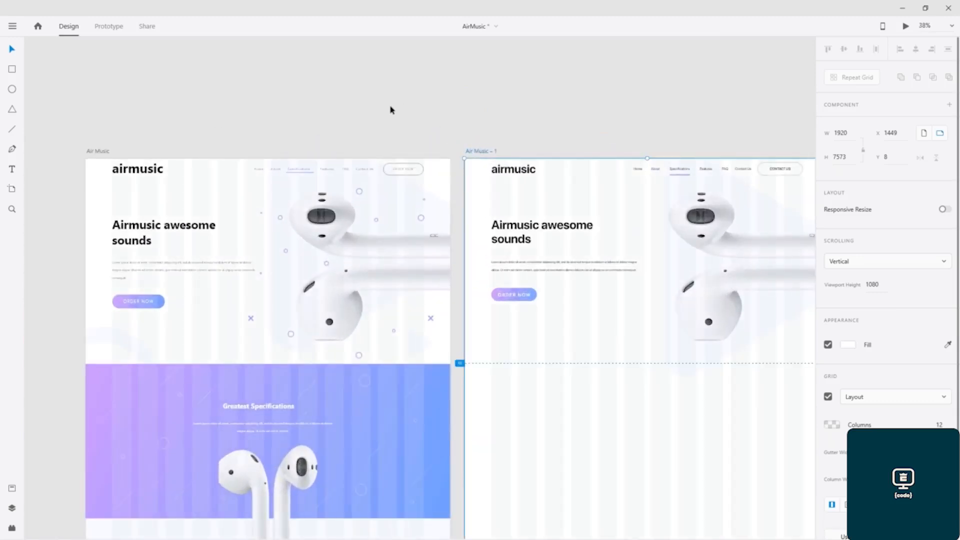
pyautogui.moveTo(520, 147); pyautogui.dragTo(302, 81)
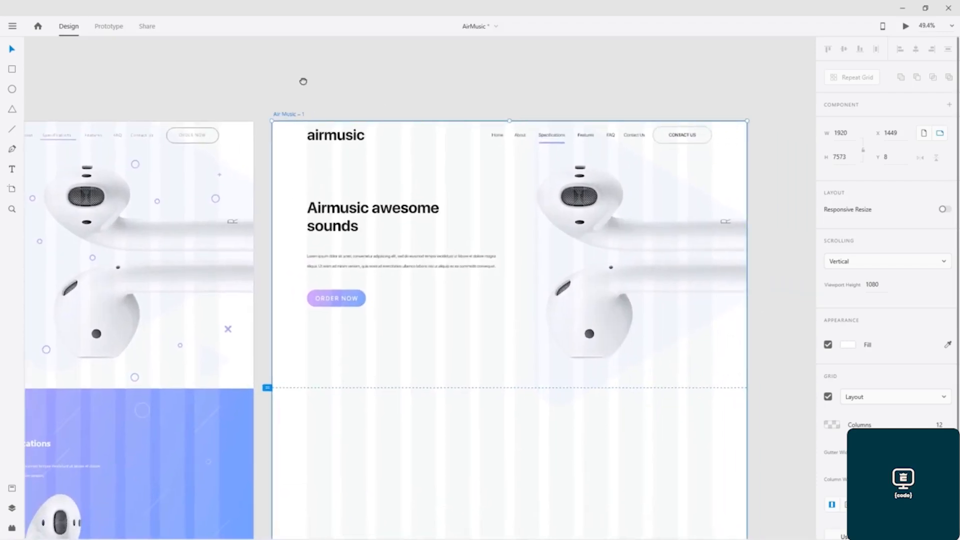
pyautogui.click(667, 192)
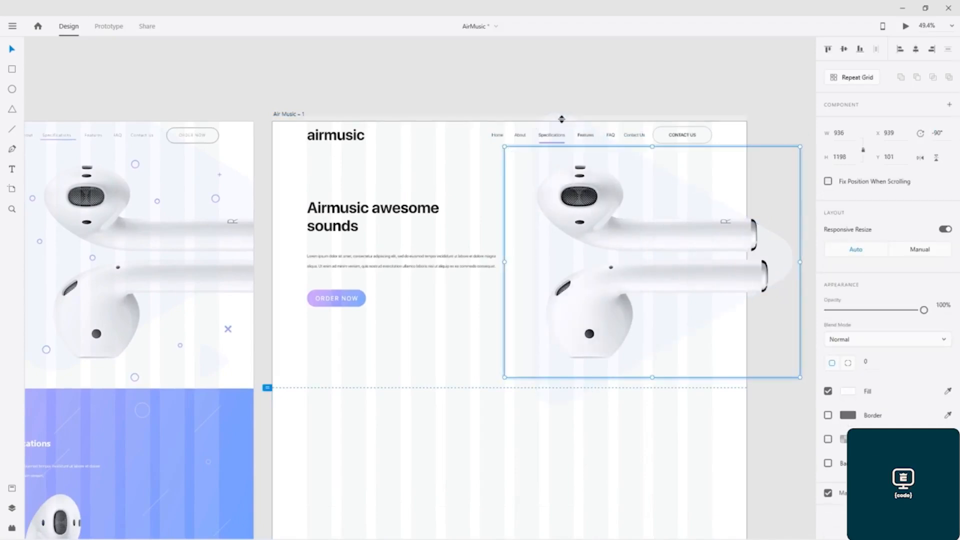
pyautogui.click(563, 122)
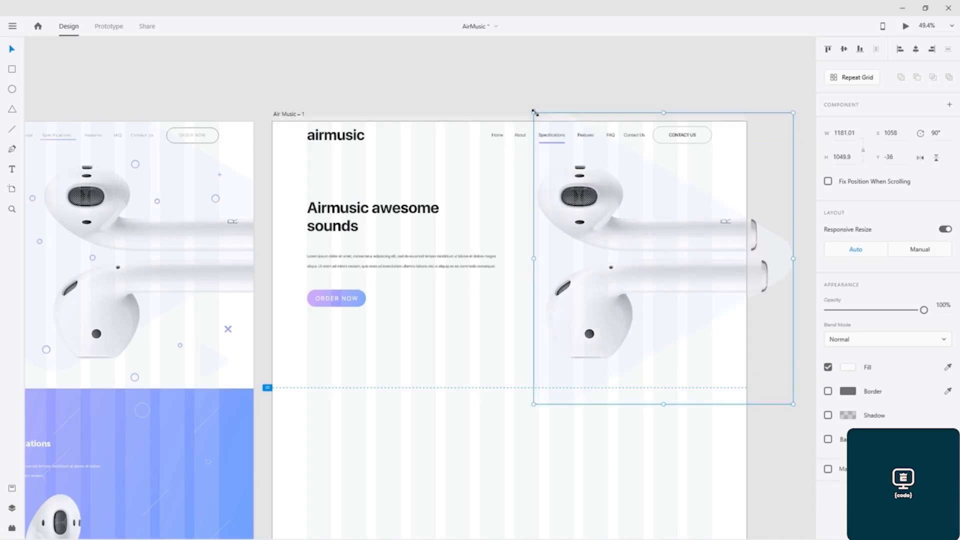
pyautogui.moveTo(522, 105); pyautogui.dragTo(477, 178)
pyautogui.press('Delete')
pyautogui.moveTo(413, 208); pyautogui.dragTo(424, 124)
# - Hide the column layout grid on the Air Music – 1 artboard
pyautogui.click(298, 159)
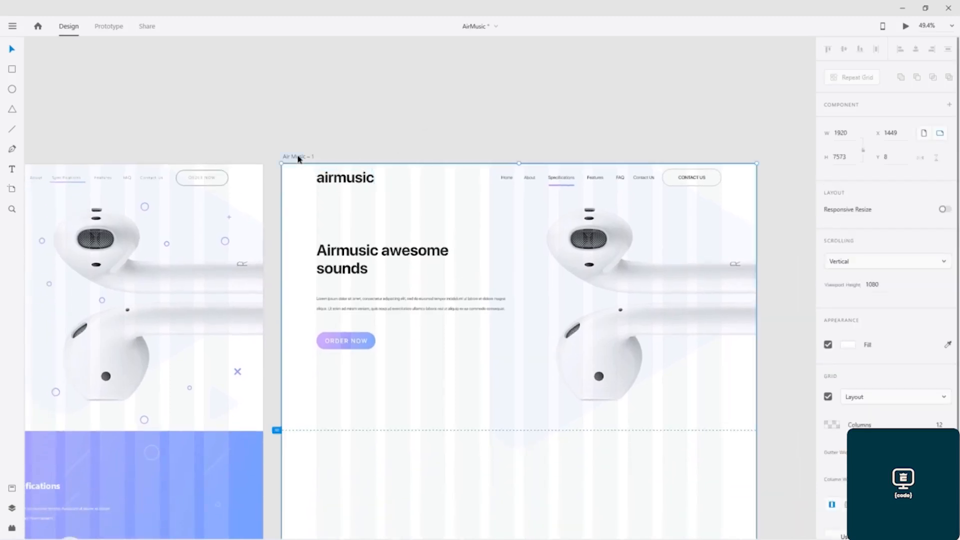
pyautogui.click(828, 397)
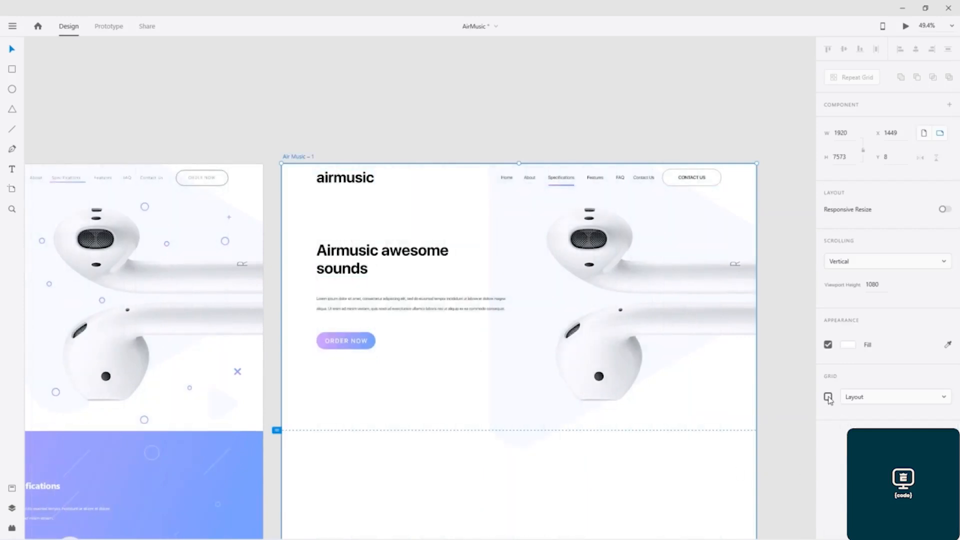
# - Shrink the pale blue triangle to about 1289 by 1146 px and raise it to about Y -319
pyautogui.click(518, 440)
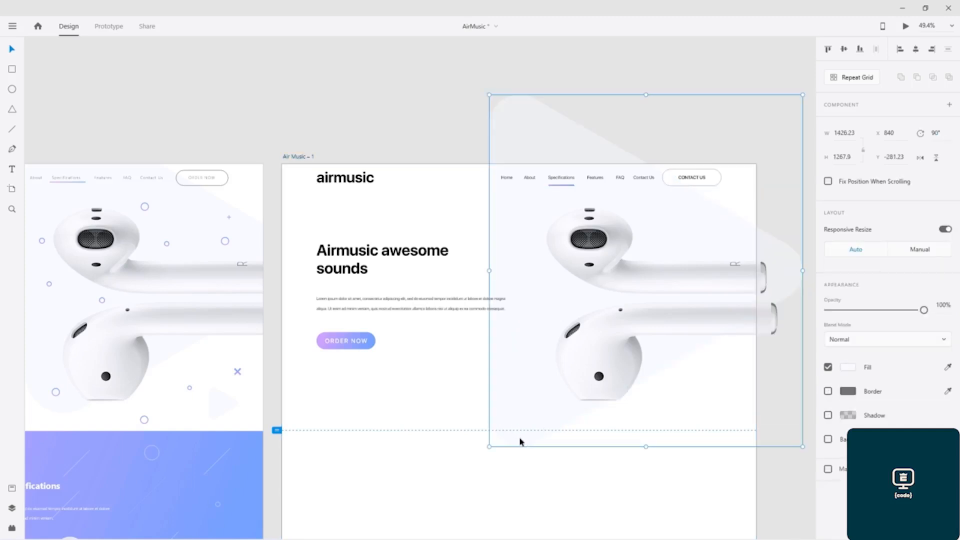
pyautogui.moveTo(489, 93); pyautogui.dragTo(507, 130)
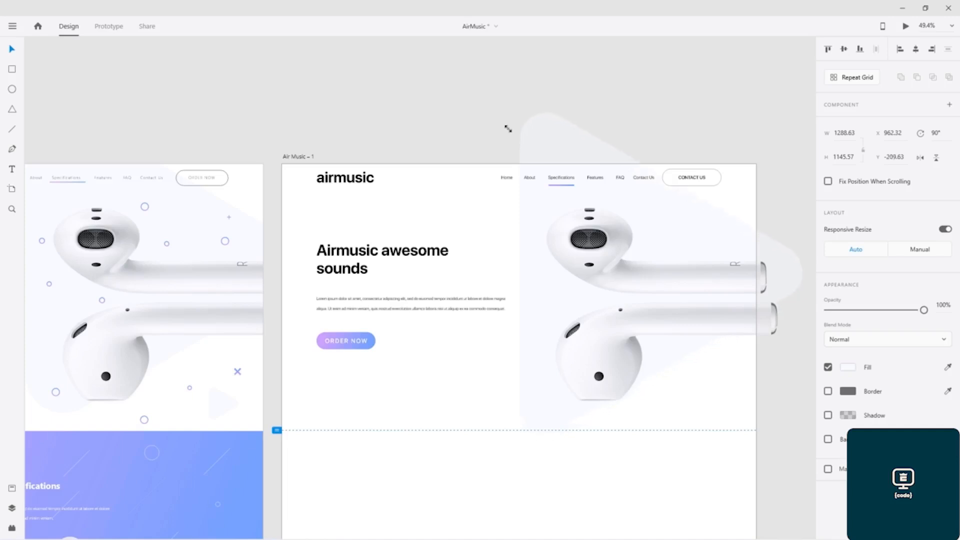
pyautogui.moveTo(508, 129); pyautogui.dragTo(508, 129)
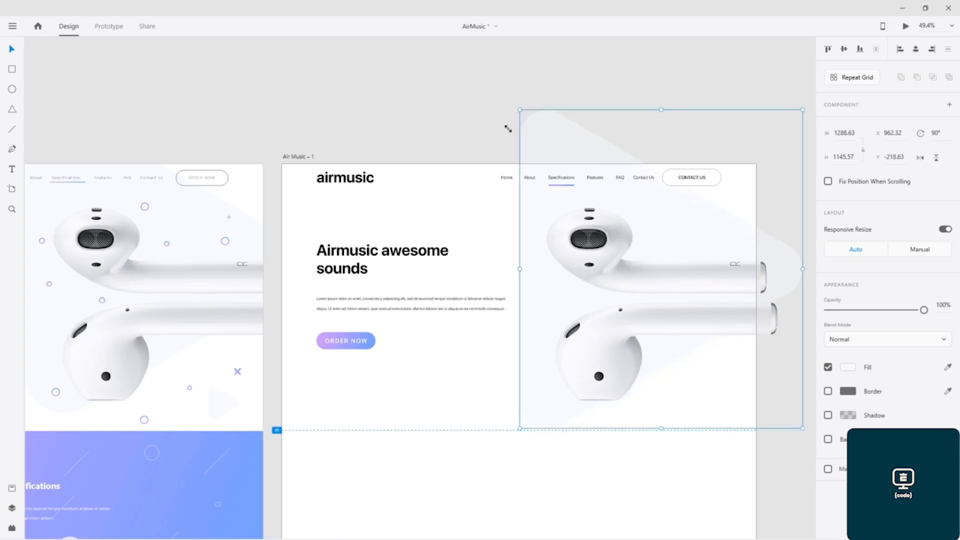
pyautogui.hotkey('shift', 'Up')
pyautogui.hotkey('shift', 'Up')
pyautogui.hotkey('shift', 'Up')
pyautogui.hotkey('shift', 'Up')
pyautogui.hotkey('shift', 'Up')
pyautogui.hotkey('shift', 'Up')
pyautogui.hotkey('shift', 'Up')
pyautogui.hotkey('shift', 'Up')
pyautogui.hotkey('shift', 'Up')
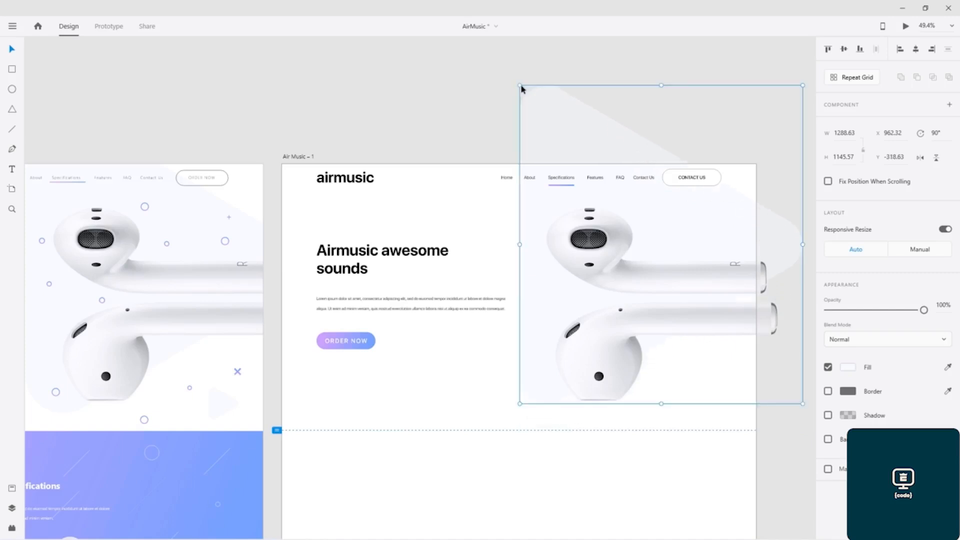
# - Resize the pale blue triangle to about 1223 by 1087 px at X 1021, Y -195, and save the document
pyautogui.moveTo(519, 86); pyautogui.dragTo(531, 116)
pyautogui.press('Down')
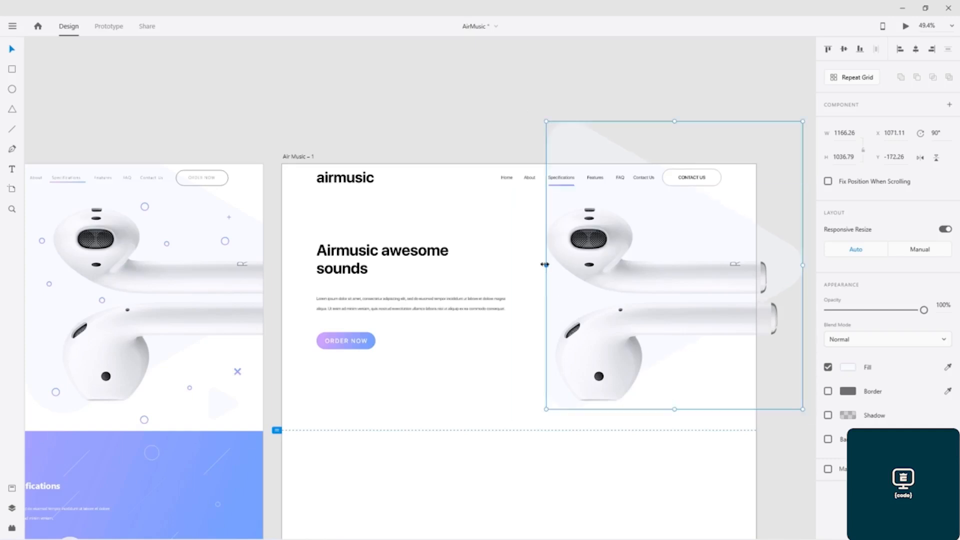
pyautogui.moveTo(544, 265)
pyautogui.mouseDown()
pyautogui.moveTo(521, 266)
pyautogui.moveTo(534, 269)
pyautogui.mouseUp()
pyautogui.press('Down')
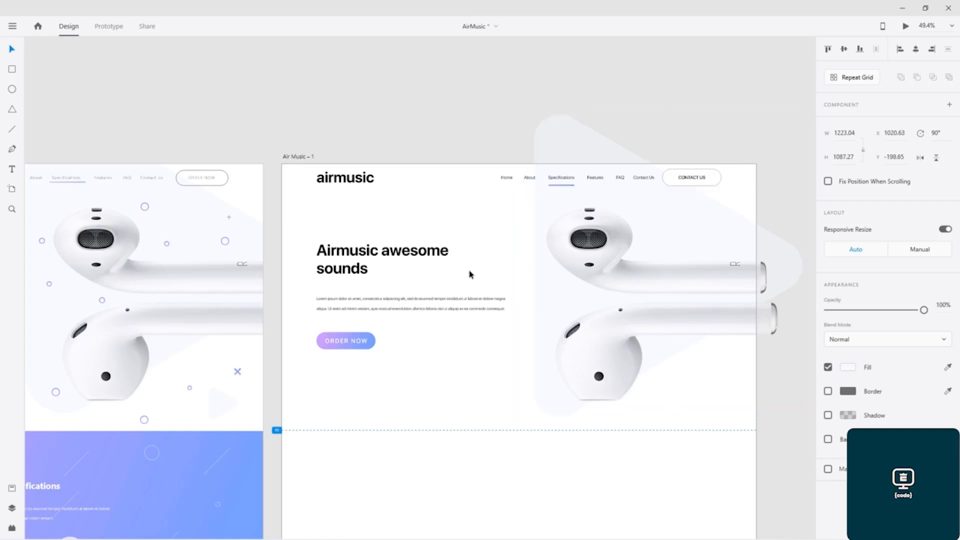
pyautogui.click(400, 140)
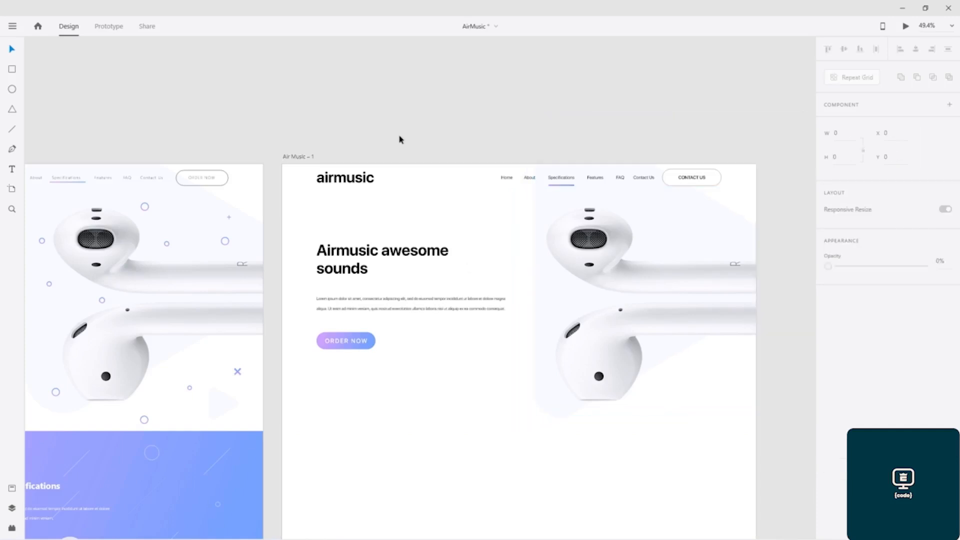
pyautogui.hotkey('ctrl', 's')
pyautogui.click(540, 188)
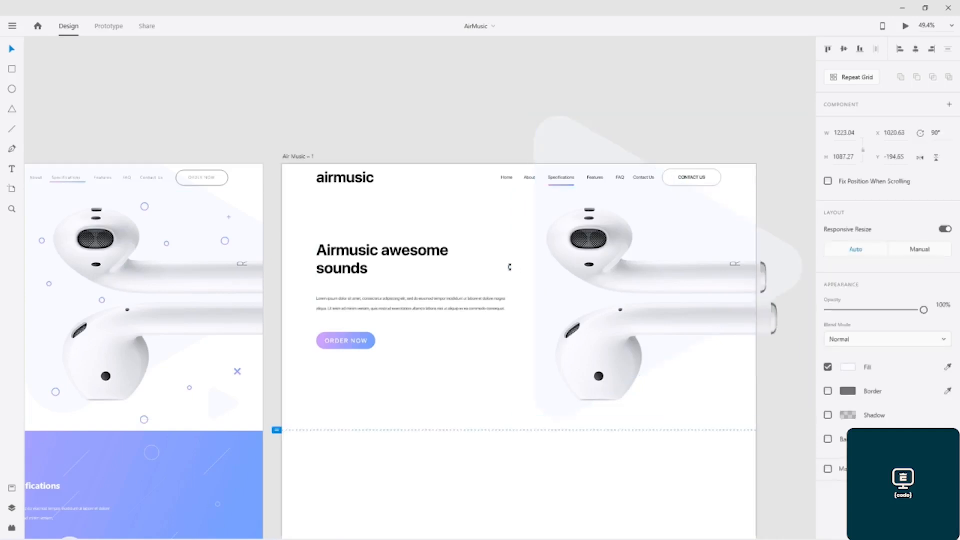
pyautogui.moveTo(496, 267); pyautogui.dragTo(498, 267)
pyautogui.doubleClick(545, 141)
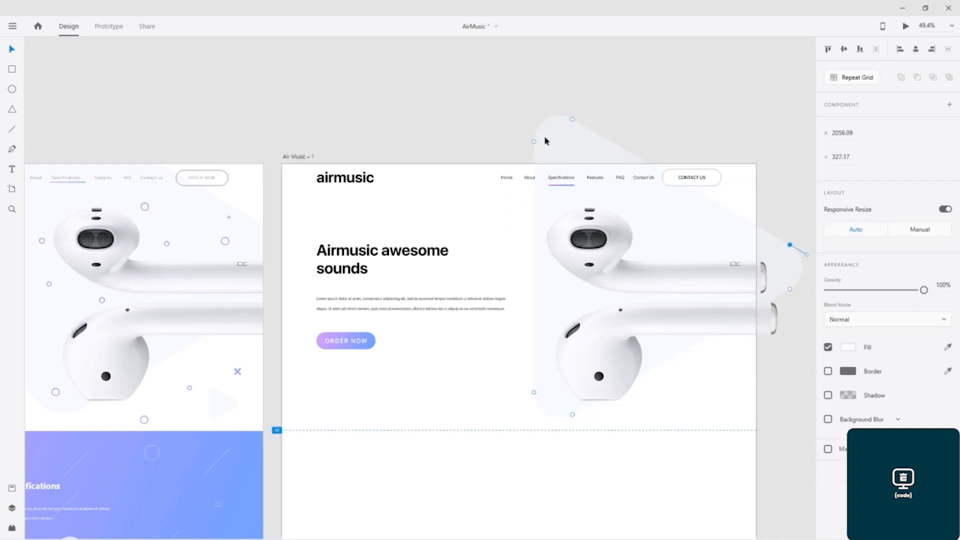
pyautogui.click(477, 118)
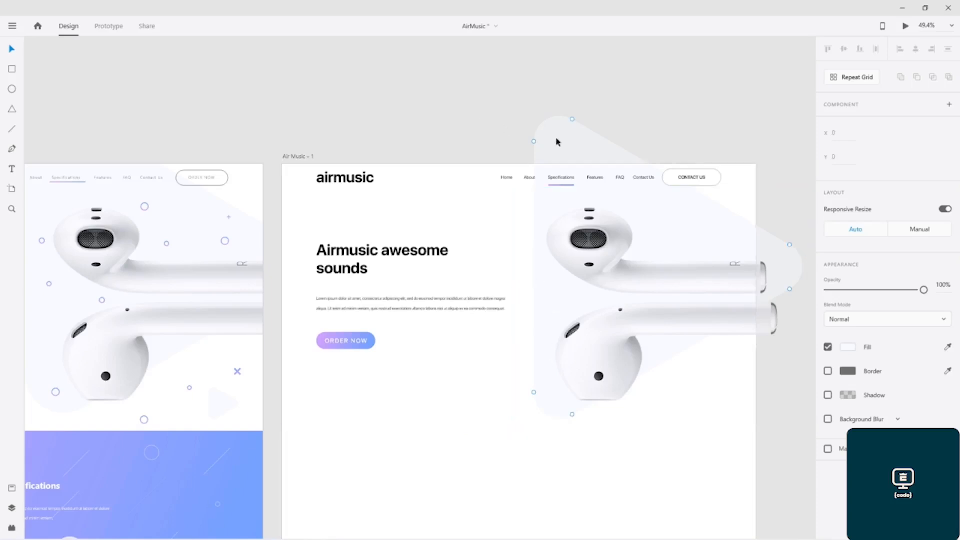
pyautogui.click(507, 99)
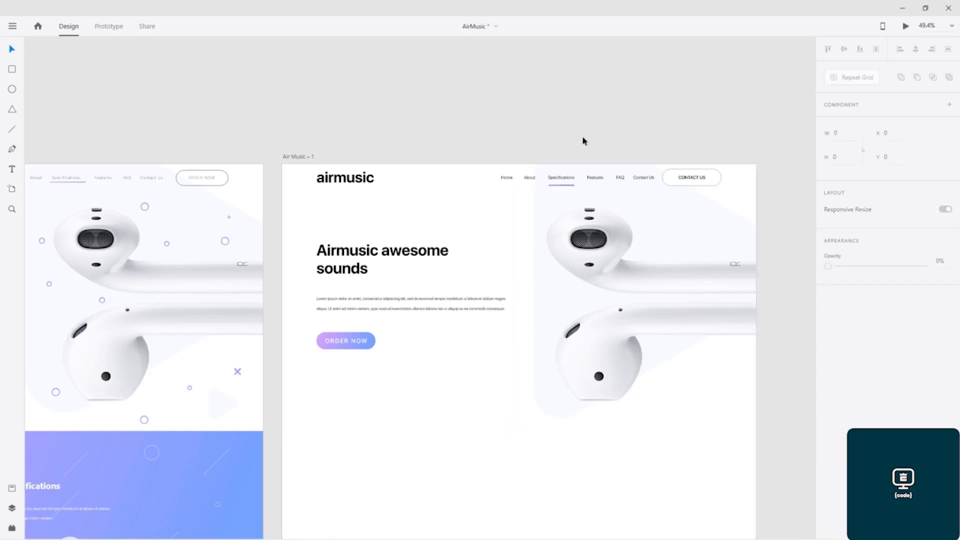
# - Resize the pale blue triangle to about 1313 by 1167 px at X 888, Y -257, and save the document
pyautogui.click(543, 173)
pyautogui.moveTo(531, 266); pyautogui.dragTo(501, 266)
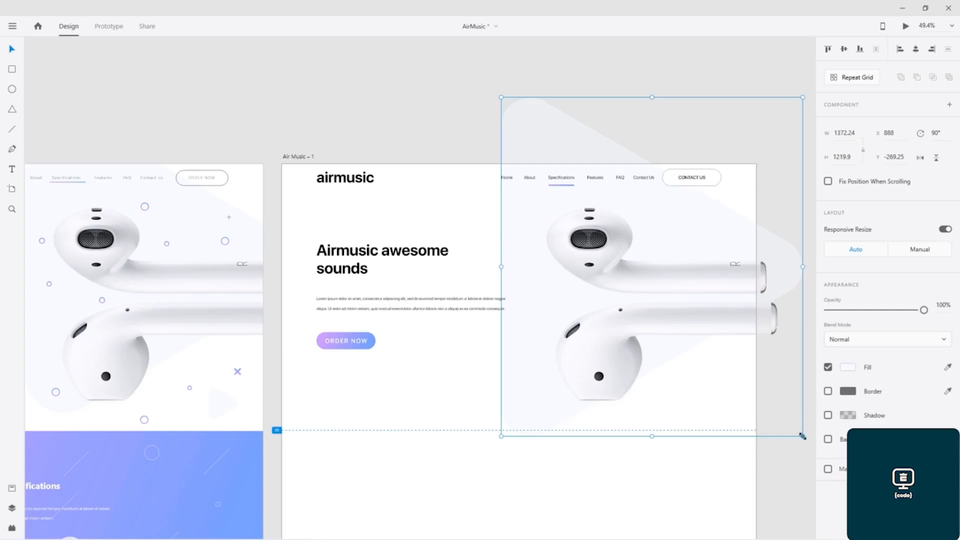
pyautogui.moveTo(801, 435); pyautogui.dragTo(788, 424)
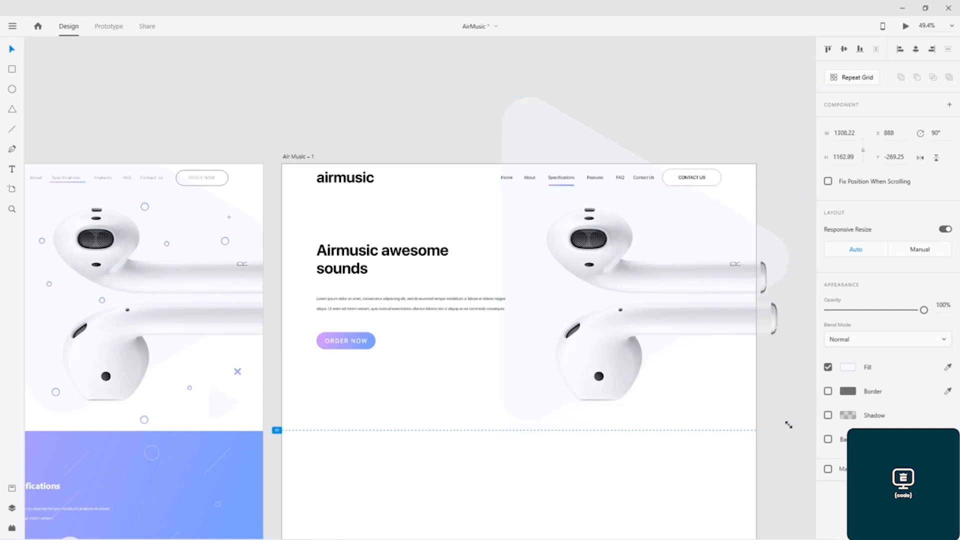
pyautogui.moveTo(786, 423); pyautogui.dragTo(789, 426)
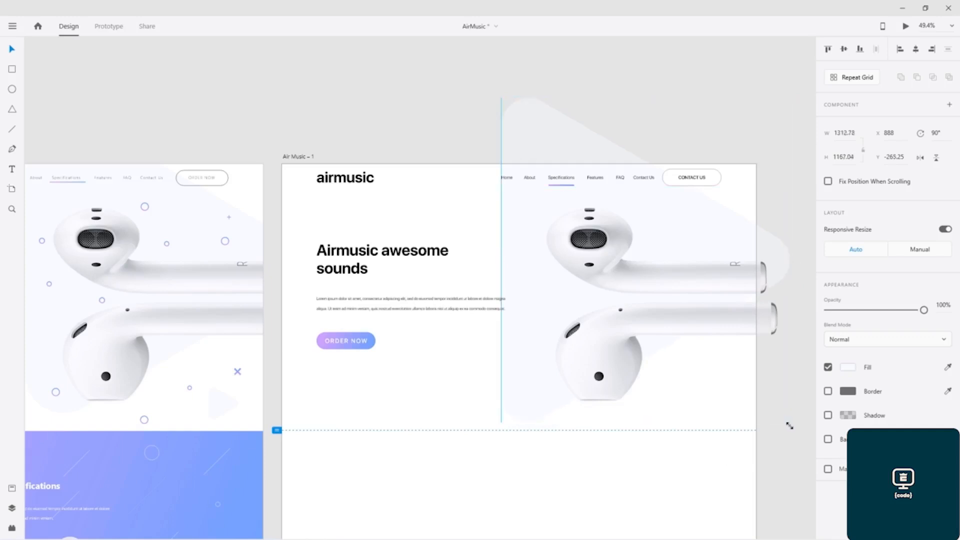
pyautogui.moveTo(789, 426); pyautogui.dragTo(788, 425)
pyautogui.click(302, 109)
pyautogui.hotkey('ctrl', 's')
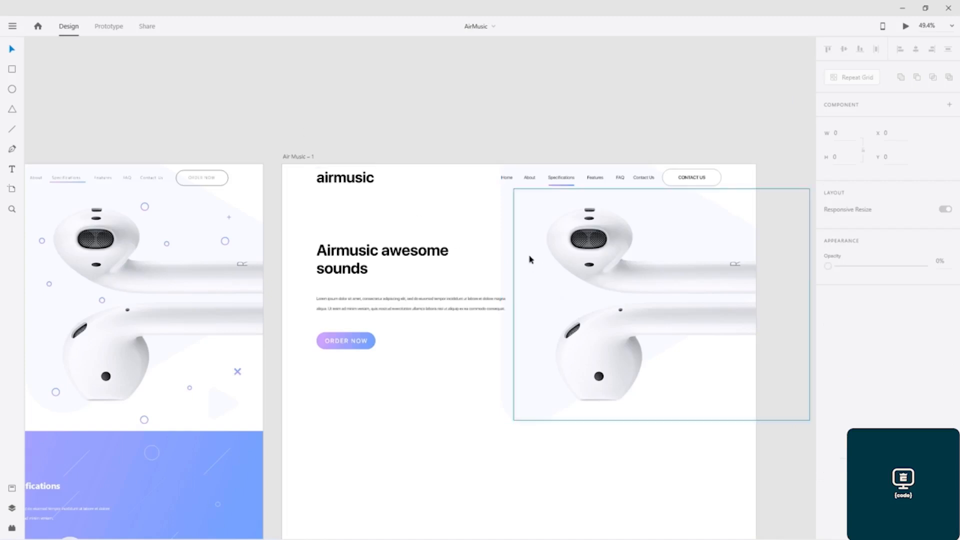
# - Shrink the pale blue triangle slightly to about 1293 by 1149 px, placing it at X 906, Y -247
pyautogui.click(513, 232)
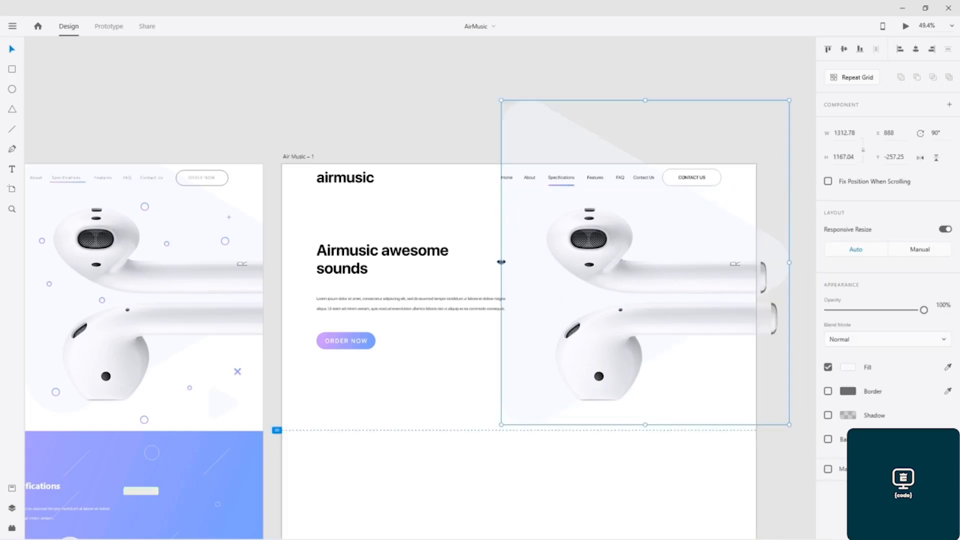
pyautogui.moveTo(501, 262); pyautogui.dragTo(503, 263)
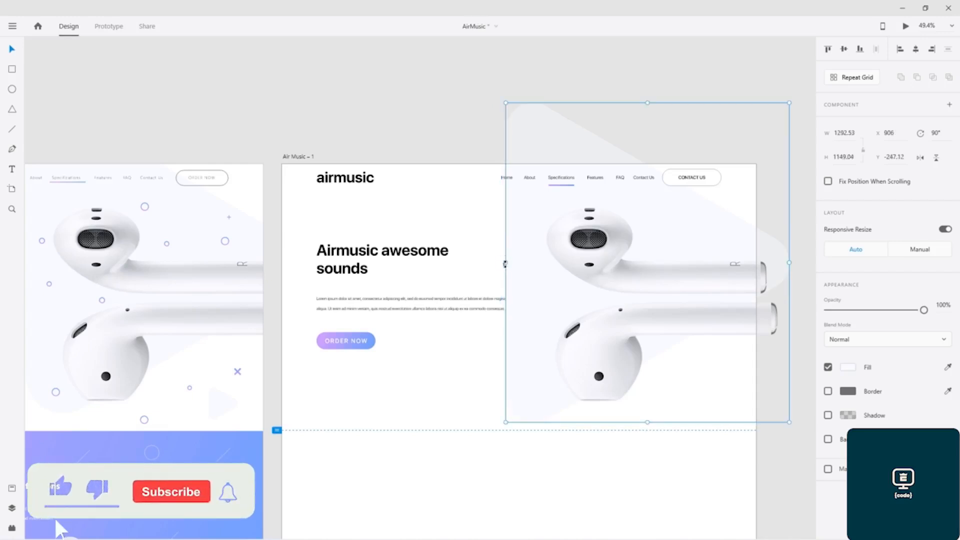
pyautogui.click(471, 144)
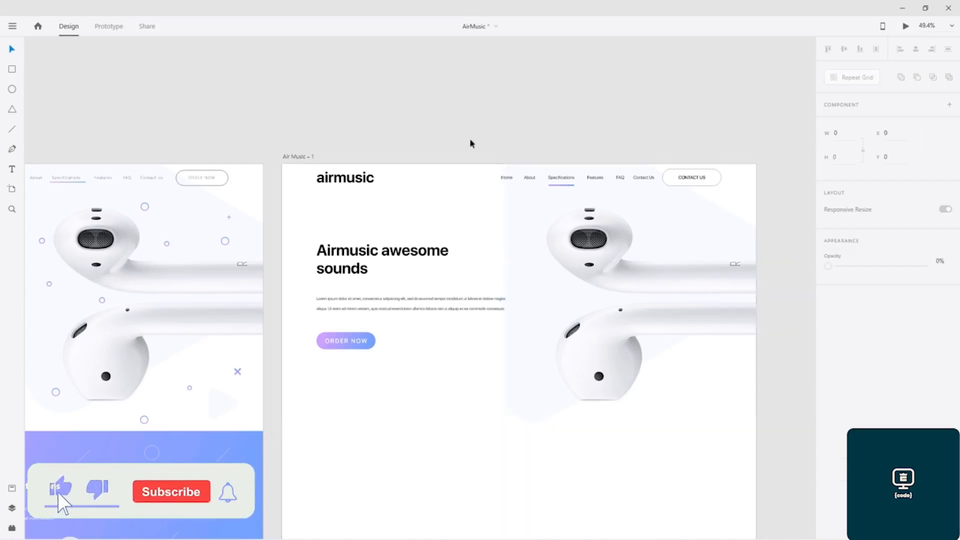
# - Shift the navigation menu text horizontally to X 905 so Home lines up with the triangle's edge
pyautogui.click(510, 179)
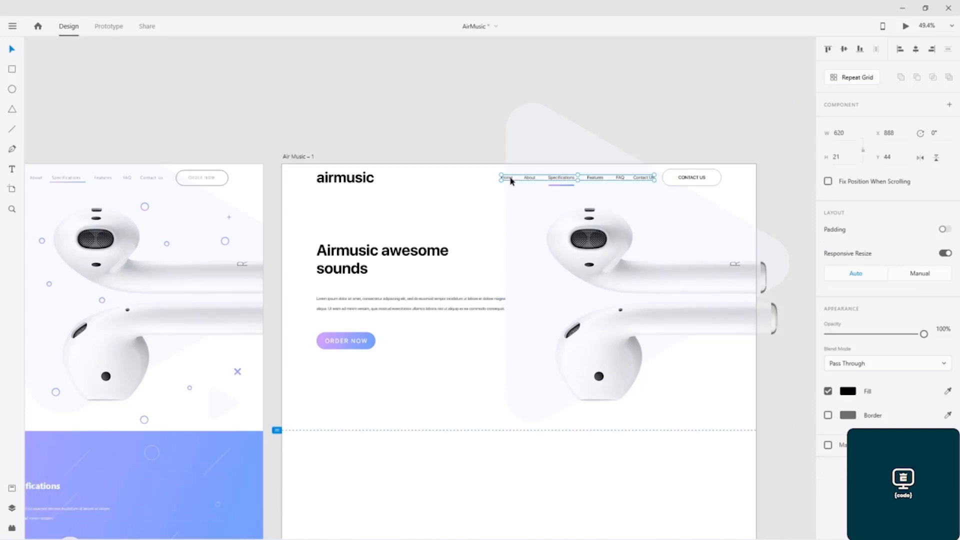
pyautogui.moveTo(510, 180); pyautogui.dragTo(511, 180)
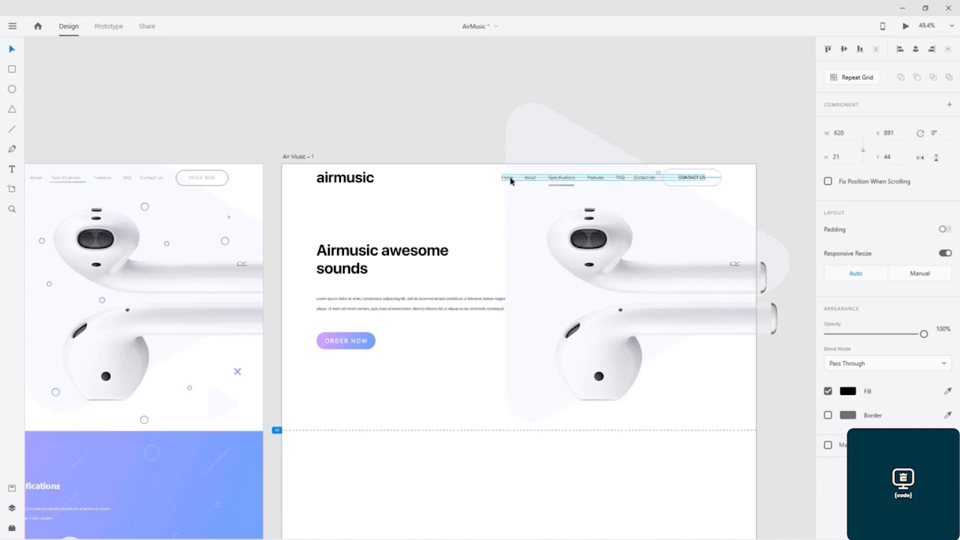
pyautogui.scroll(5, 510, 181)
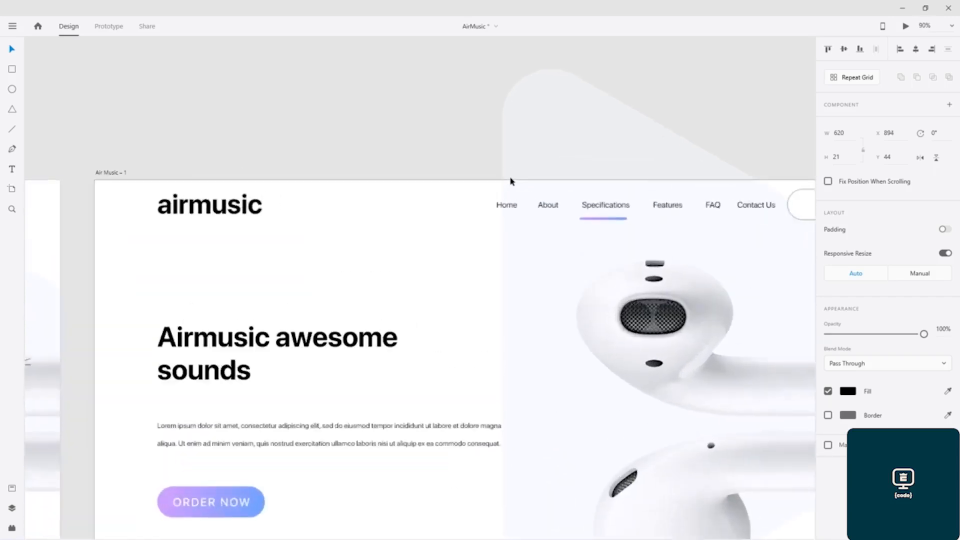
pyautogui.press('Right')
pyautogui.press('Right')
pyautogui.press('Right')
pyautogui.press('Right')
pyautogui.press('Right')
pyautogui.press('Right')
pyautogui.press('Right')
pyautogui.press('Right')
pyautogui.press('Right')
pyautogui.press('Right')
pyautogui.press('Right')
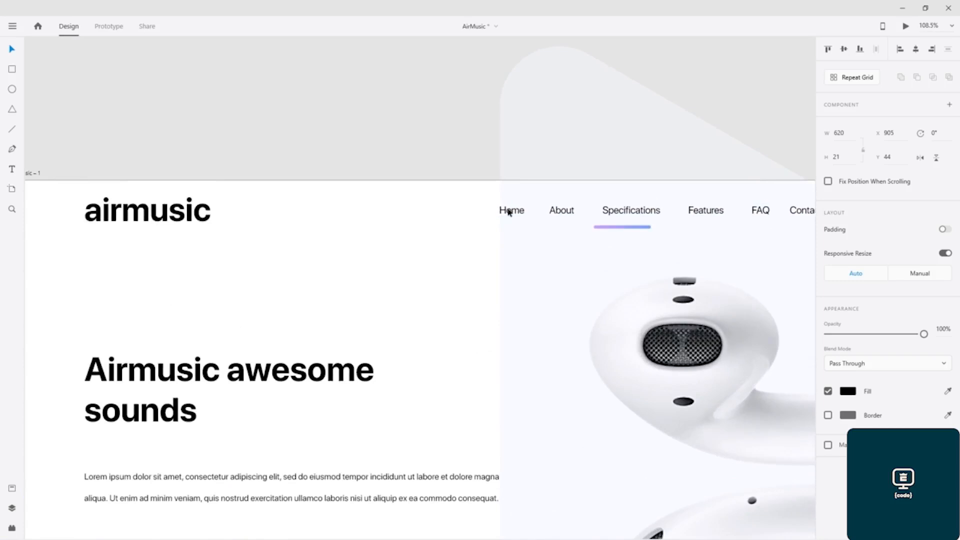
# - Move the gradient underline to X 1095, Y 78, centred beneath the Specifications menu item
pyautogui.click(633, 228)
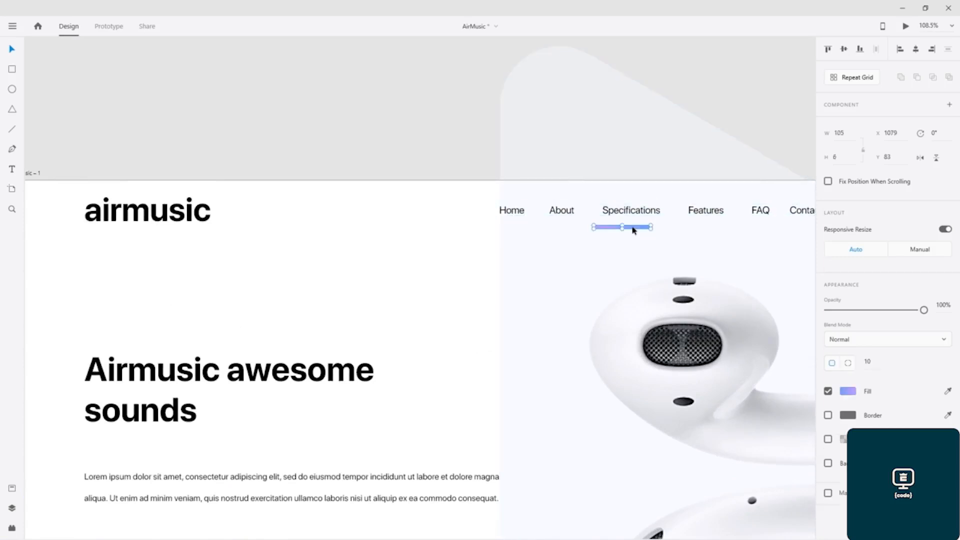
pyautogui.press('Right')
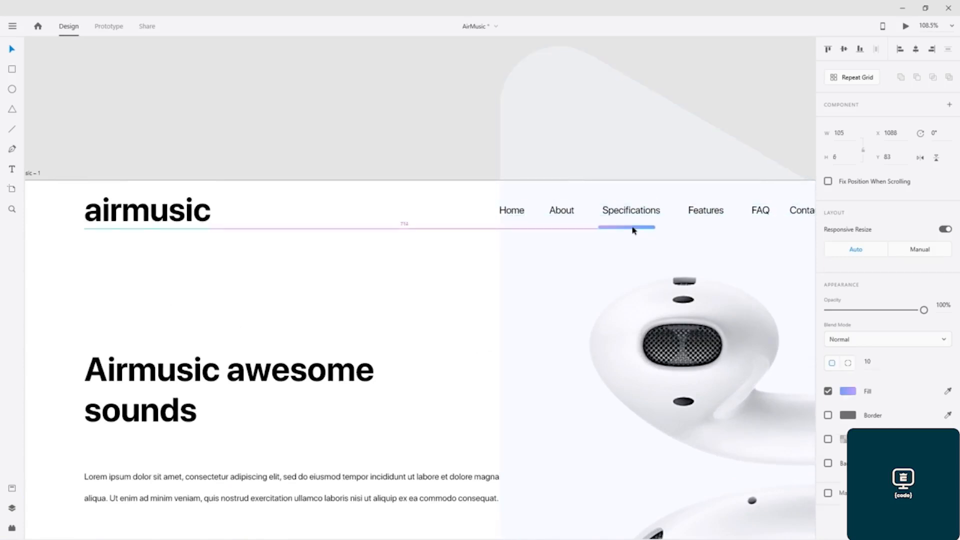
pyautogui.press('Up')
pyautogui.press('Up')
pyautogui.press('Up')
pyautogui.press('Up')
pyautogui.press('Up')
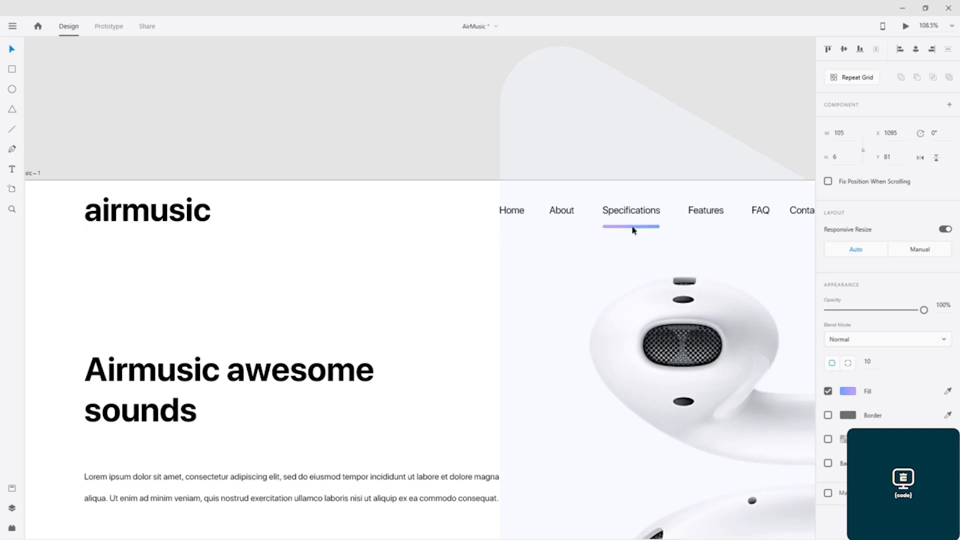
pyautogui.press('Down')
# - Send the pale blue triangle to the back of the stacking order, then save the document
pyautogui.moveTo(510, 165); pyautogui.dragTo(102, 118)
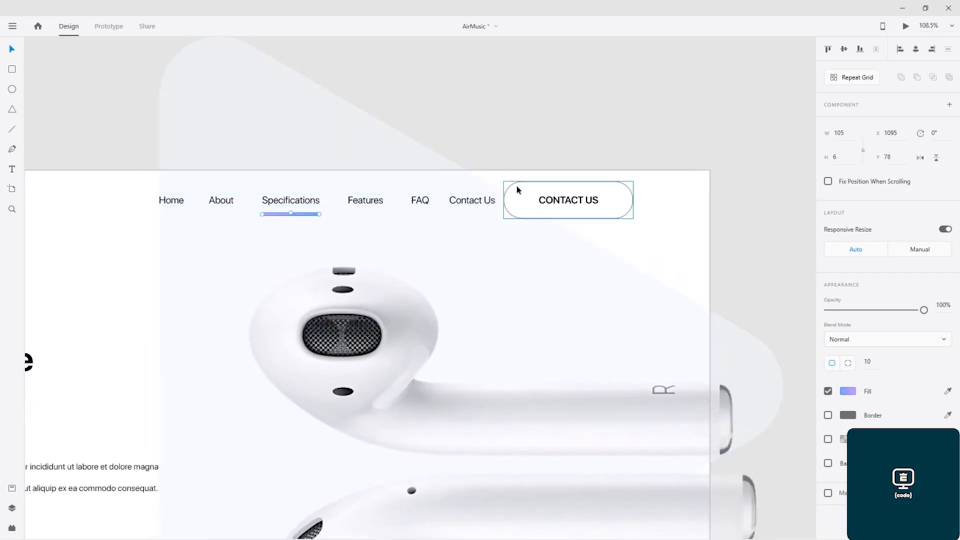
pyautogui.moveTo(121, 189); pyautogui.dragTo(91, 161)
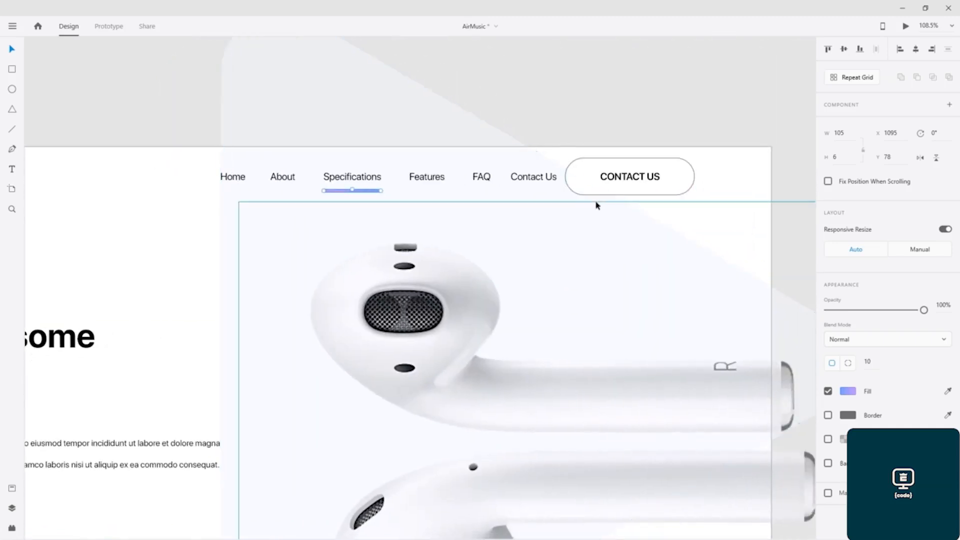
pyautogui.click(555, 196)
pyautogui.rightClick(554, 195)
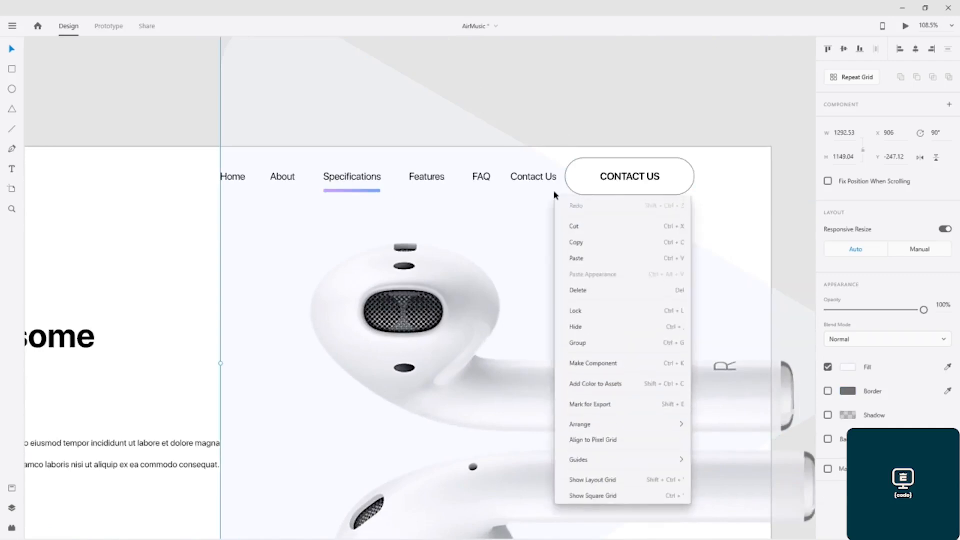
pyautogui.click(540, 195)
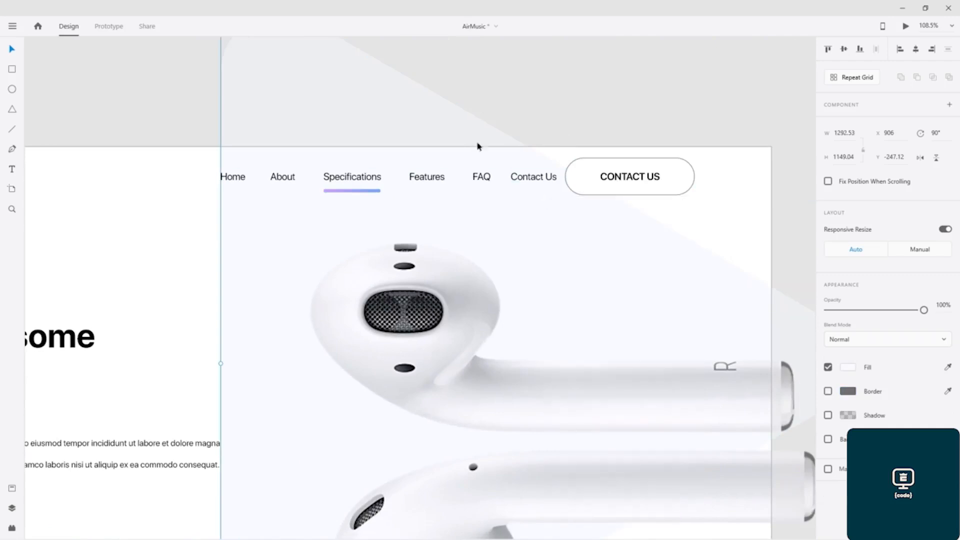
pyautogui.rightClick(548, 196)
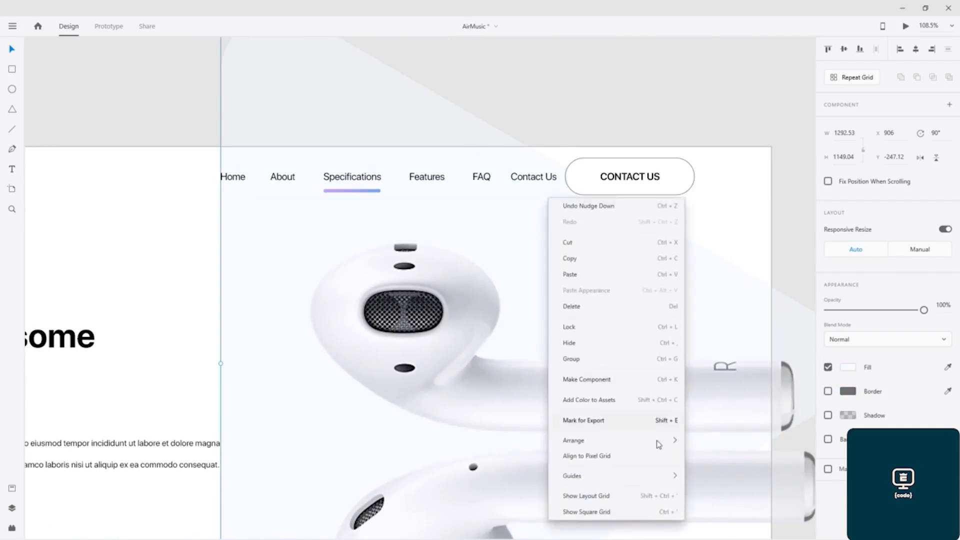
pyautogui.moveTo(658, 439)
pyautogui.click(718, 491)
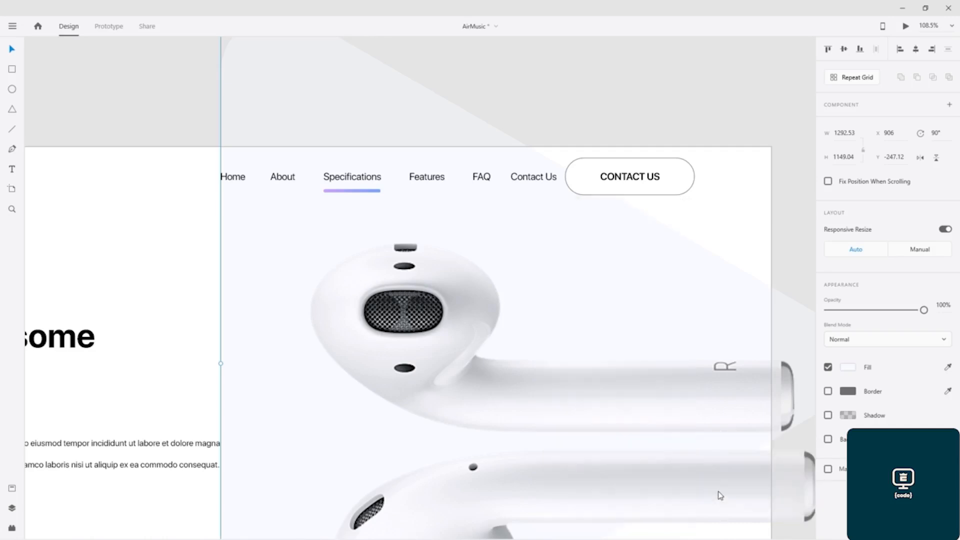
pyautogui.click(540, 89)
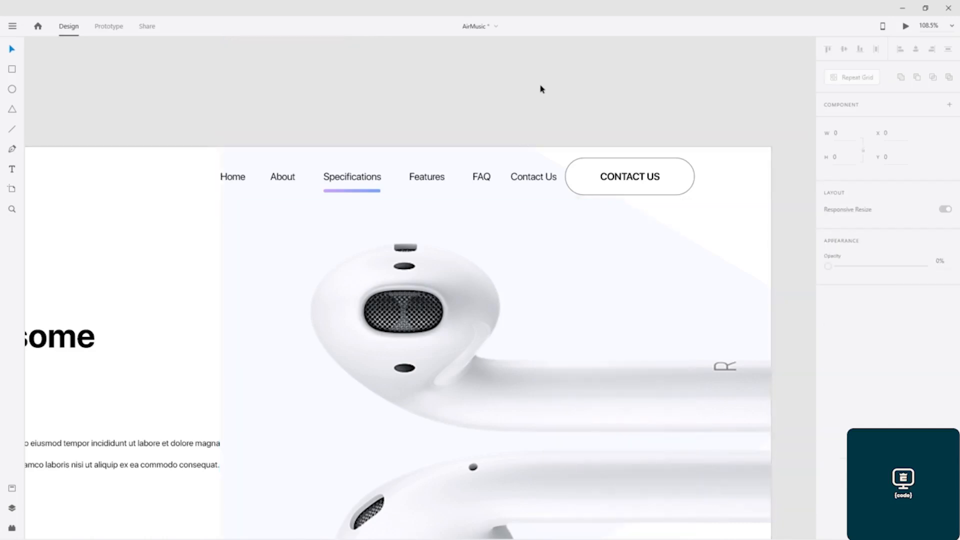
pyautogui.hotkey('ctrl', 's')
# - Compare the decorative shapes around the reference hero's earbuds with the new hero section
pyautogui.moveTo(308, 363); pyautogui.dragTo(364, 165)
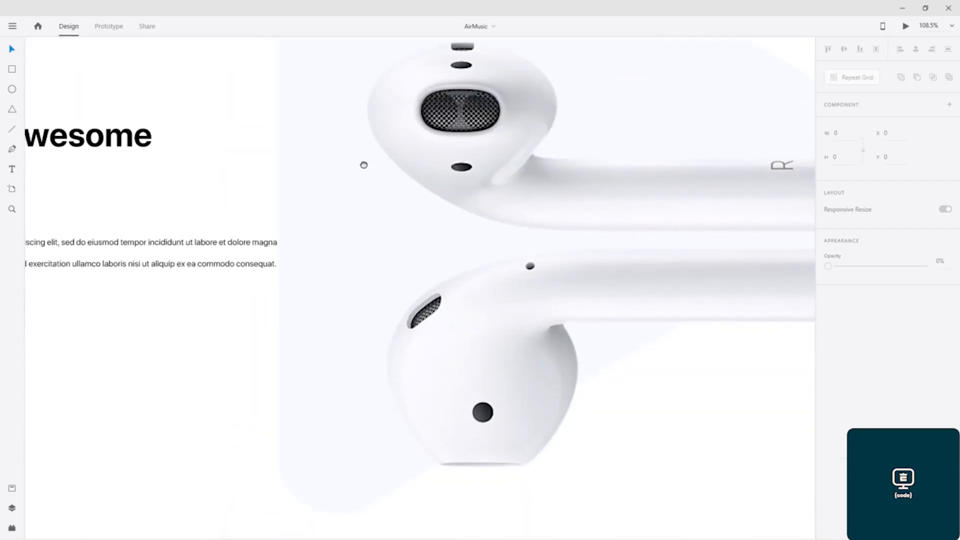
pyautogui.scroll(-1, 363, 165)
pyautogui.scroll(-1, 363, 167)
pyautogui.scroll(-1, 326, 165)
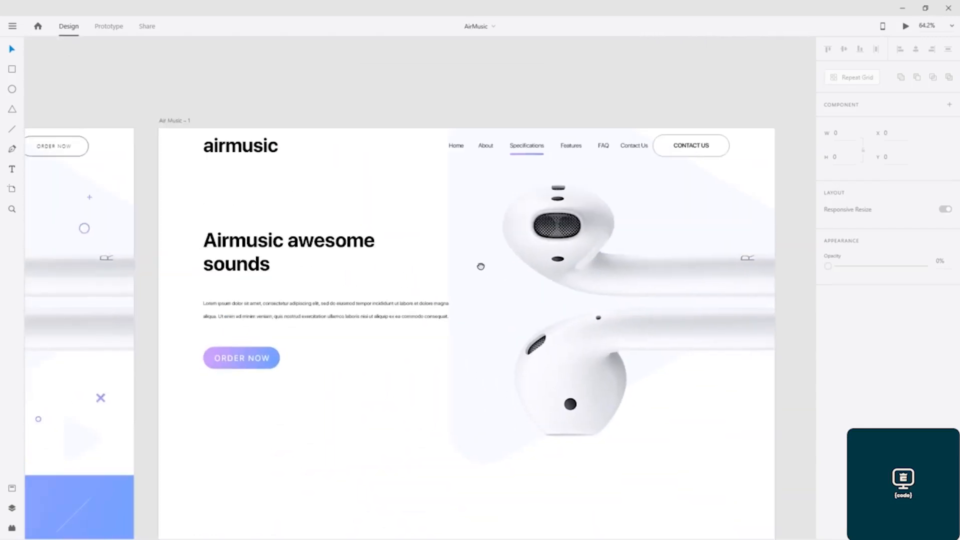
pyautogui.scroll(-3, 391, 253)
pyautogui.moveTo(413, 278); pyautogui.dragTo(525, 219)
pyautogui.scroll(3, 396, 246)
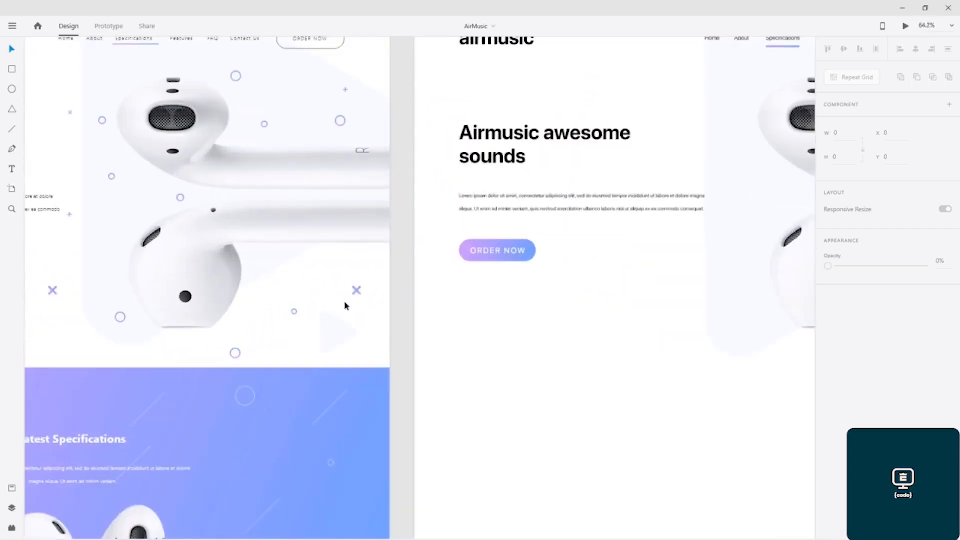
pyautogui.moveTo(363, 311); pyautogui.dragTo(432, 459)
pyautogui.moveTo(415, 413); pyautogui.dragTo(291, 256)
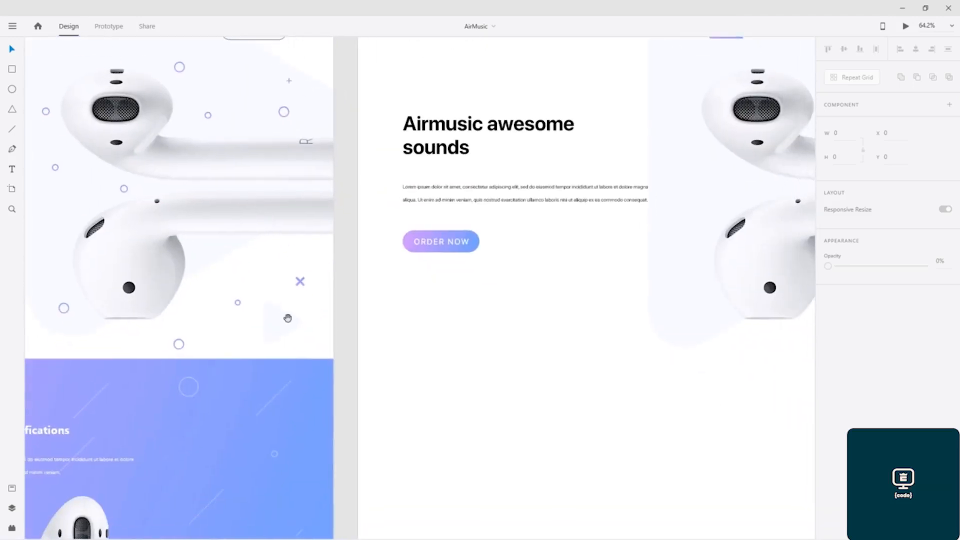
pyautogui.moveTo(606, 356); pyautogui.dragTo(289, 311)
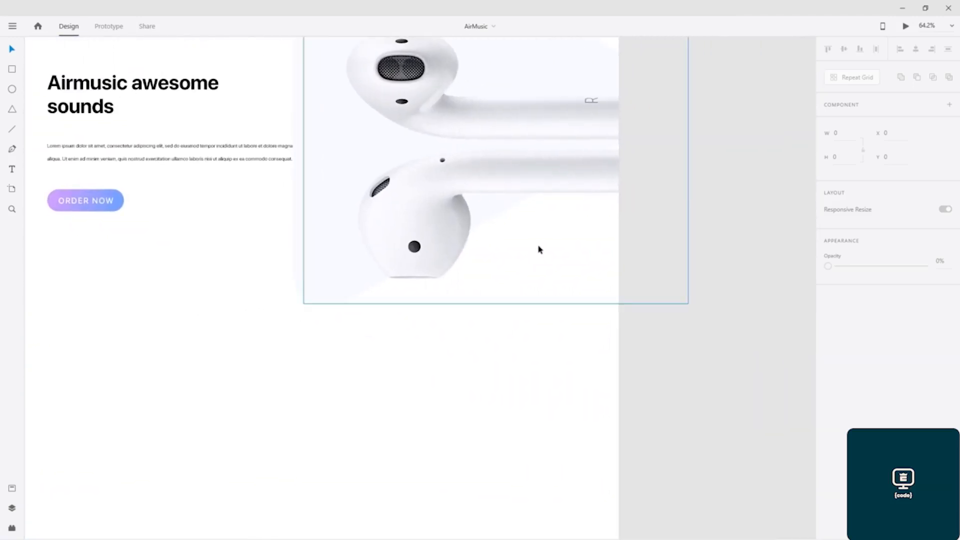
# - Duplicate the pale blue triangle, shrink the copy to about 146 by 130 px, and place it at X 1688, Y 891
pyautogui.click(330, 175)
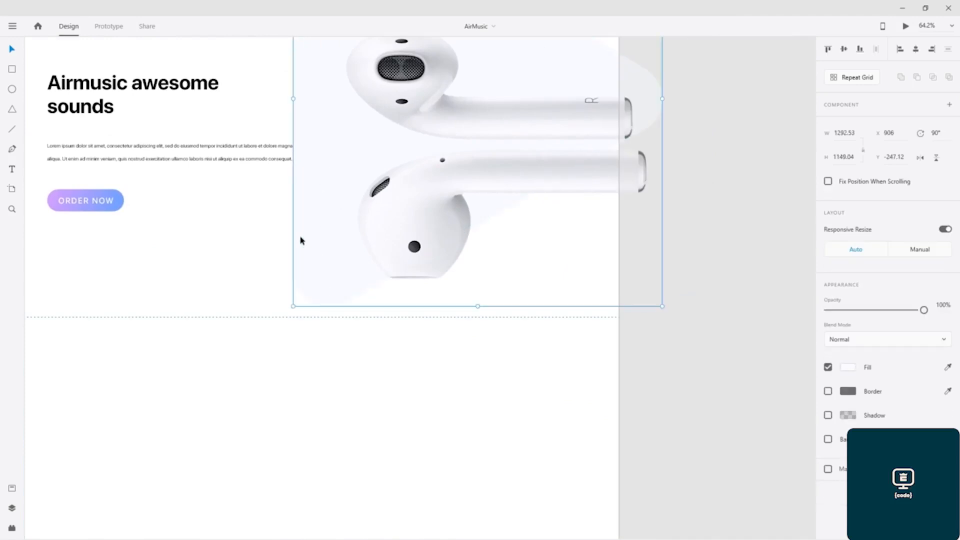
pyautogui.moveTo(300, 240); pyautogui.dragTo(278, 481)
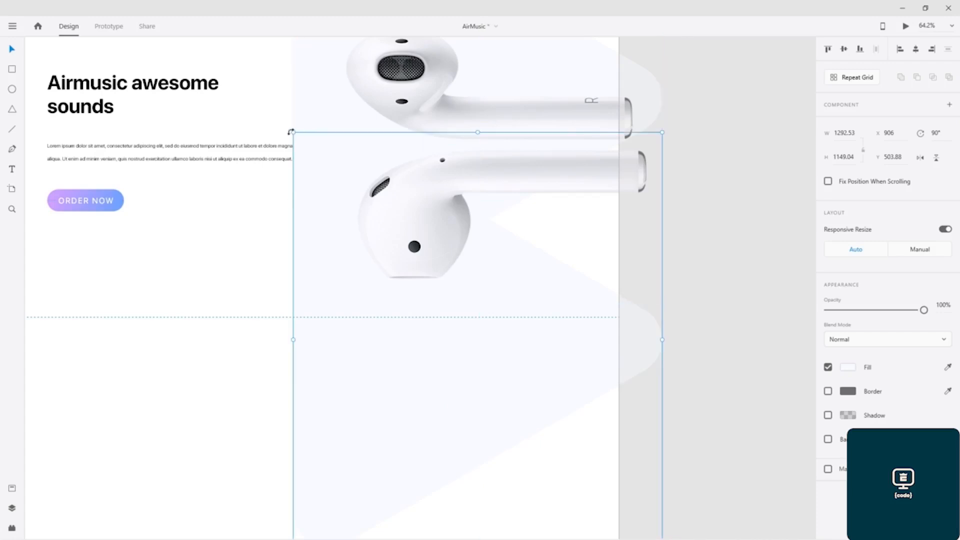
pyautogui.moveTo(292, 131); pyautogui.dragTo(560, 257)
pyautogui.moveTo(490, 338); pyautogui.dragTo(339, 334)
pyautogui.moveTo(664, 218); pyautogui.dragTo(664, 243)
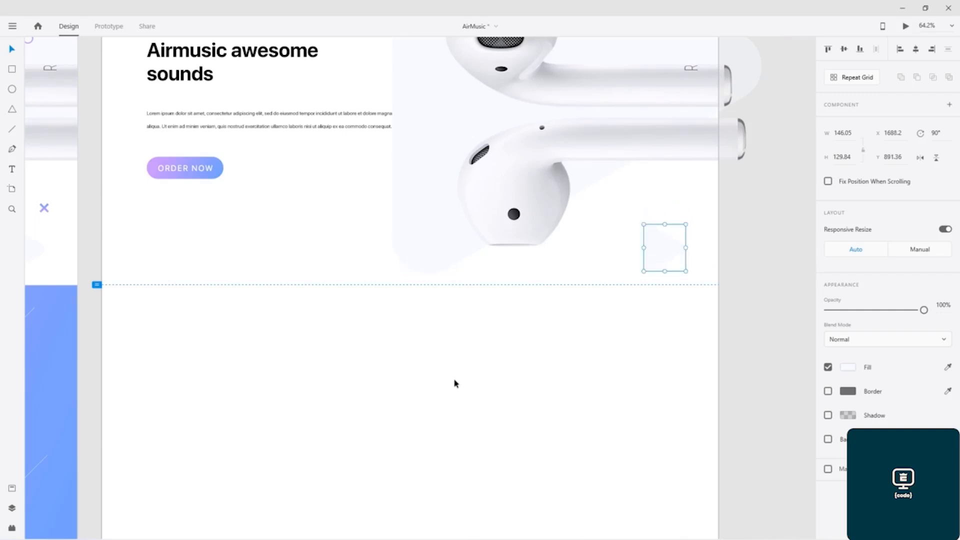
pyautogui.click(435, 370)
# - Try to move the reference earbuds image aside to uncover the decorative circles and crosses
pyautogui.moveTo(191, 319); pyautogui.dragTo(450, 345)
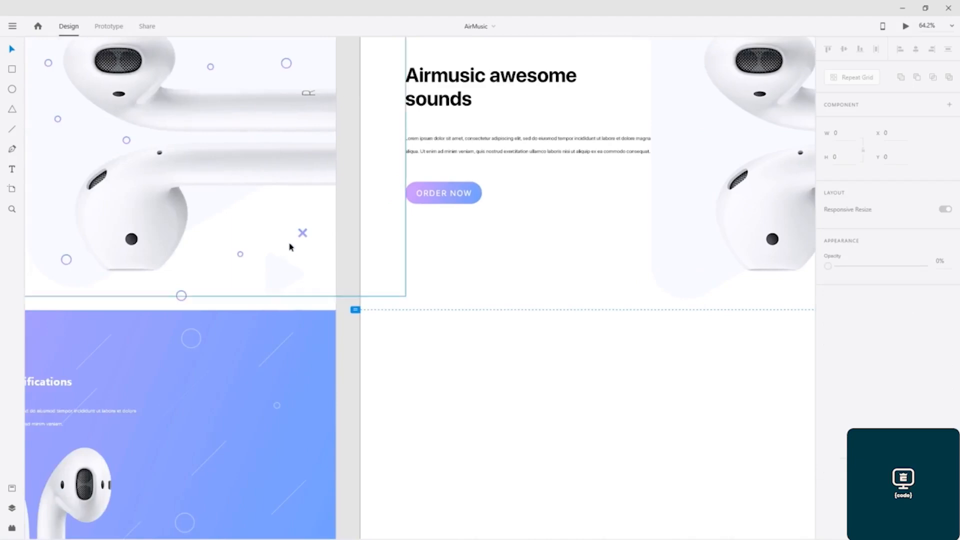
pyautogui.click(302, 233)
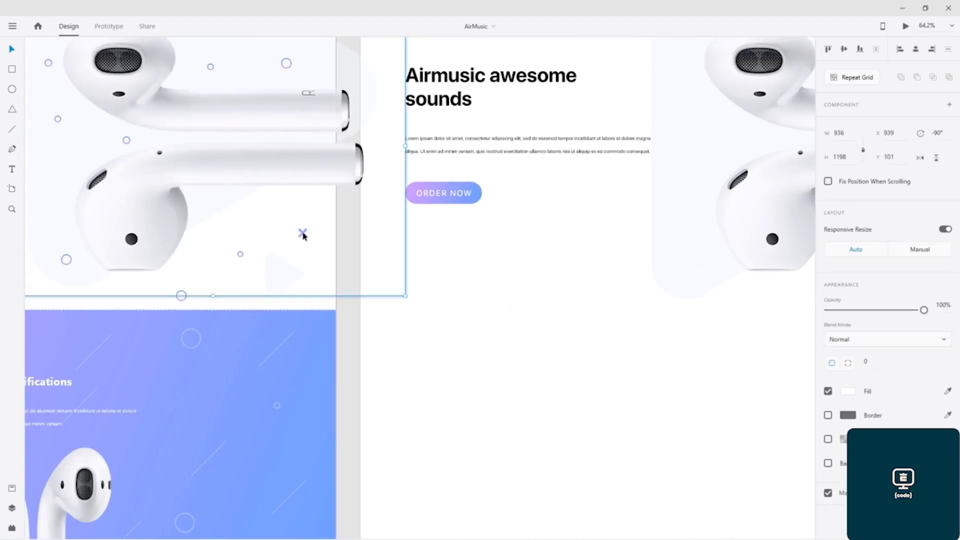
pyautogui.moveTo(308, 270); pyautogui.dragTo(305, 239)
pyautogui.doubleClick(303, 234)
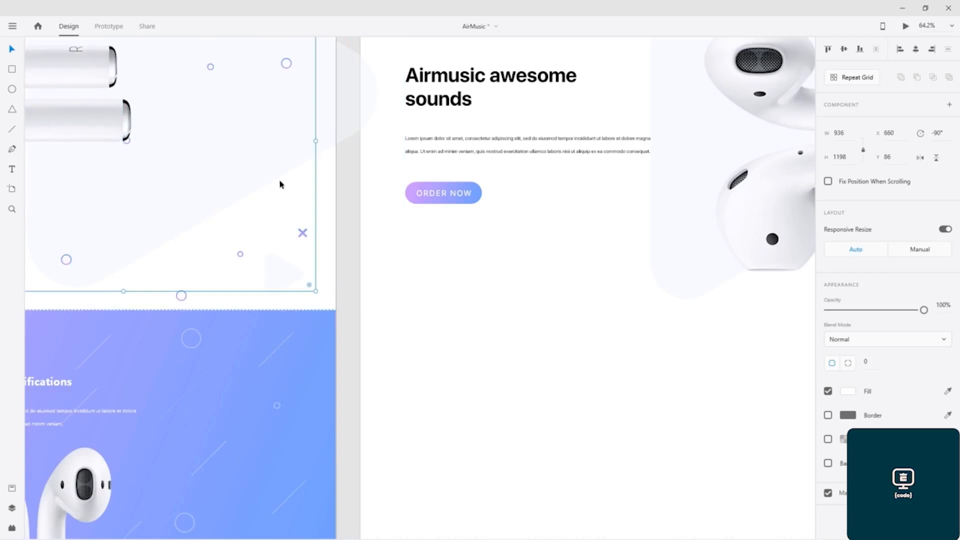
pyautogui.moveTo(278, 184); pyautogui.dragTo(184, 178)
pyautogui.press('Escape')
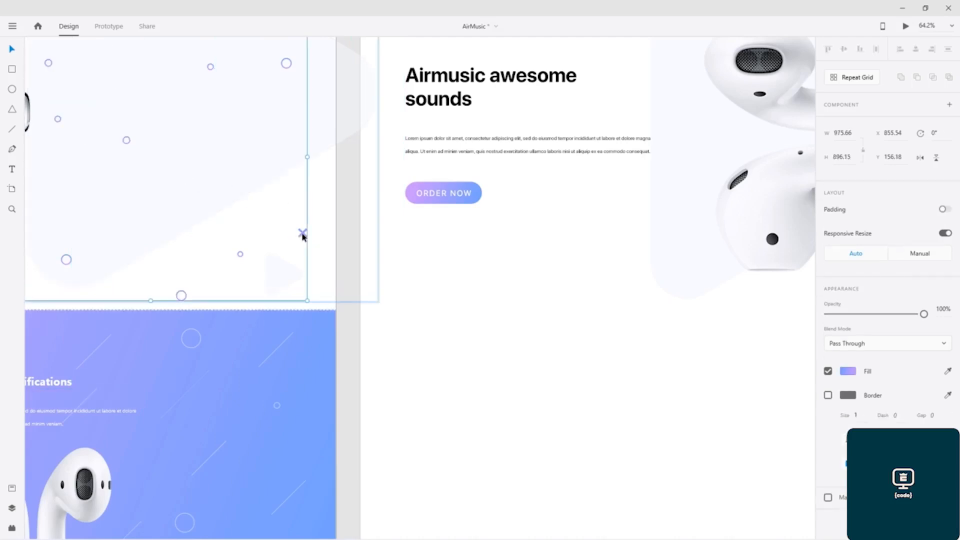
# - Try to shift the decorative shapes in the reference hero and isolate the cross near its lower right corner
pyautogui.moveTo(302, 235)
pyautogui.mouseDown()
pyautogui.moveTo(292, 236)
pyautogui.moveTo(306, 220)
pyautogui.mouseUp()
pyautogui.scroll(-3, 306, 221)
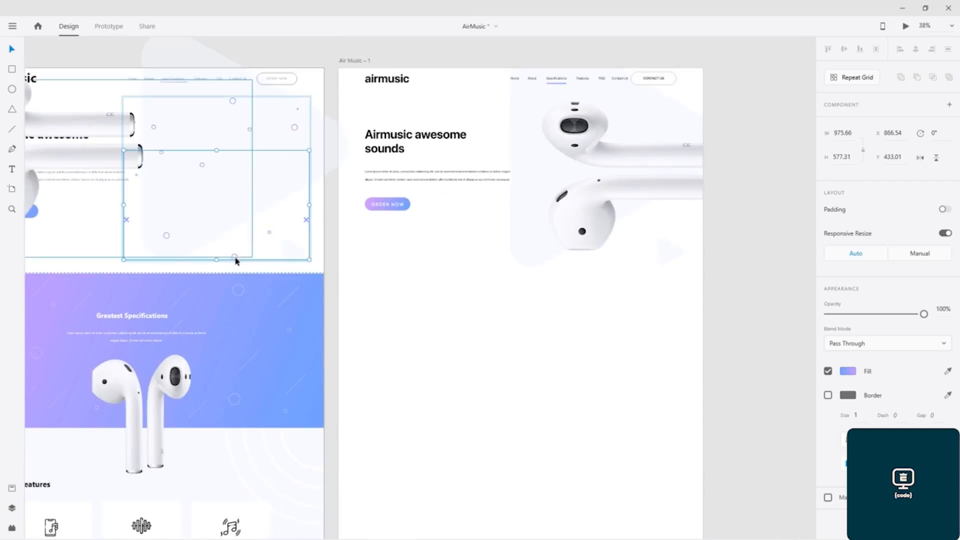
pyautogui.scroll(10, 302, 223)
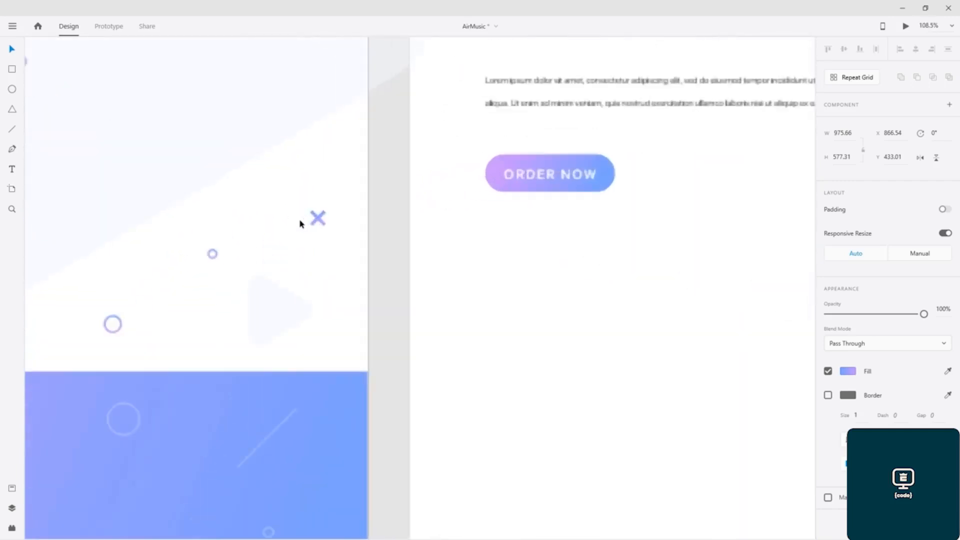
pyautogui.click(338, 216)
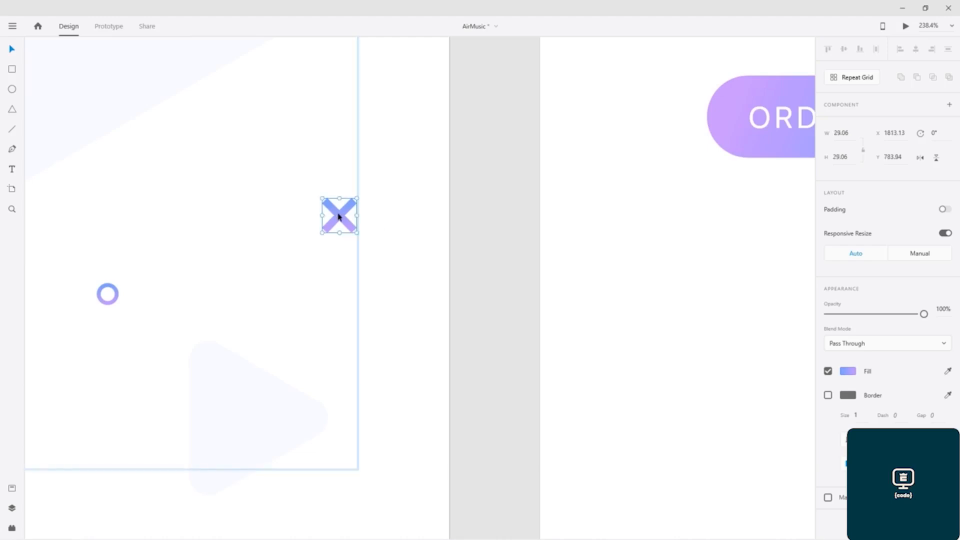
pyautogui.doubleClick(338, 217)
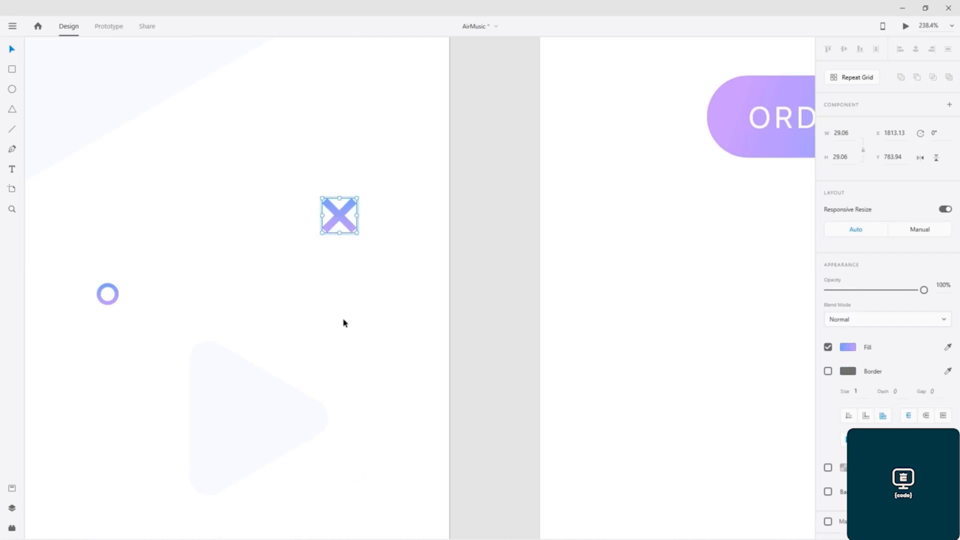
# - Select the whole group of circles and crosses in the reference hero and move it to about X 853, Y 209
pyautogui.hotkey('ctrl', '0')
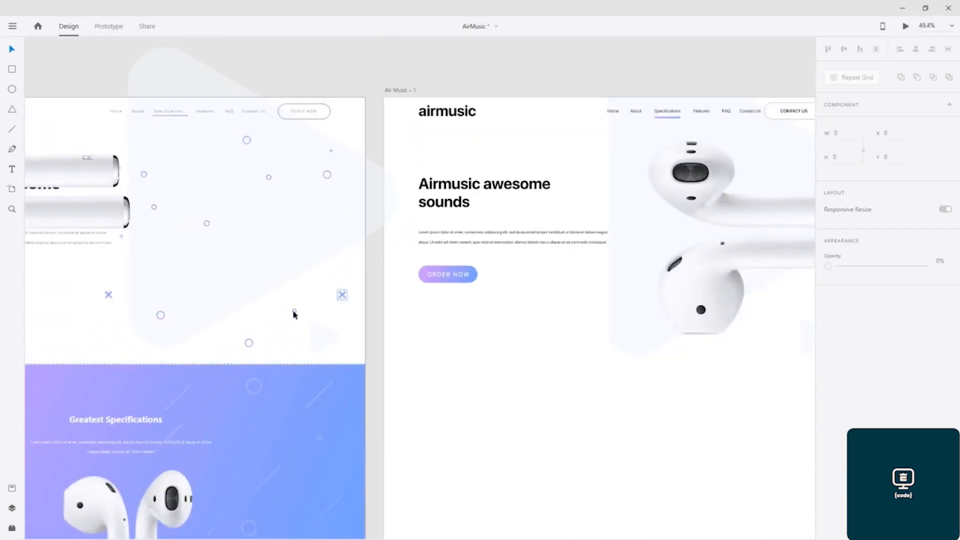
pyautogui.click(342, 295)
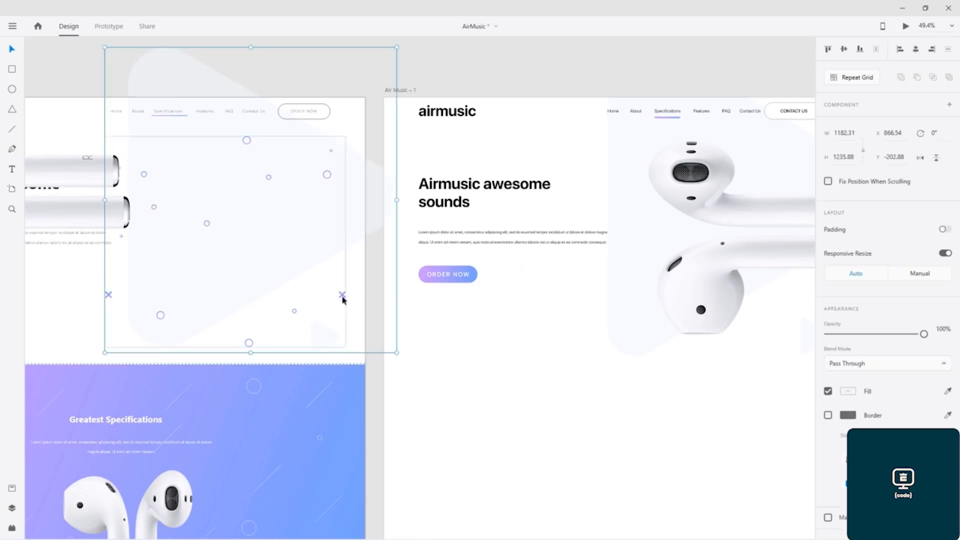
pyautogui.doubleClick(342, 295)
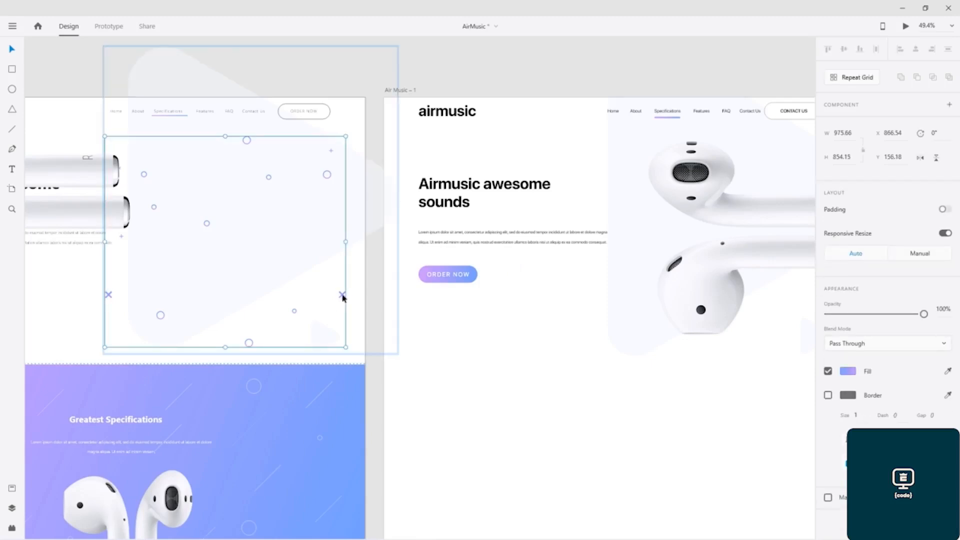
pyautogui.moveTo(343, 296); pyautogui.dragTo(339, 310)
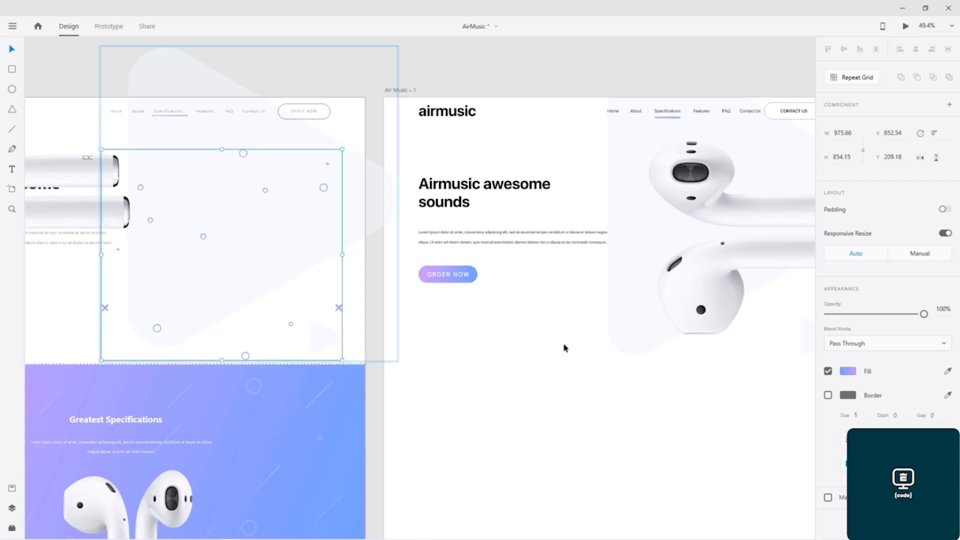
# - Paste a copy of the circles and crosses group over the earbuds on the Air Music – 1 artboard
pyautogui.click(681, 381)
pyautogui.moveTo(682, 381); pyautogui.dragTo(385, 360)
pyautogui.click(465, 293)
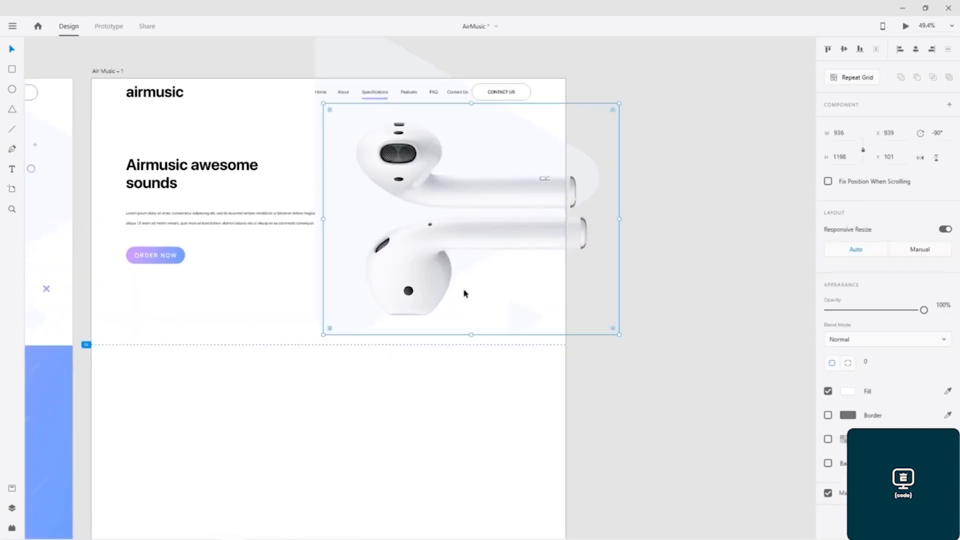
pyautogui.click(464, 293)
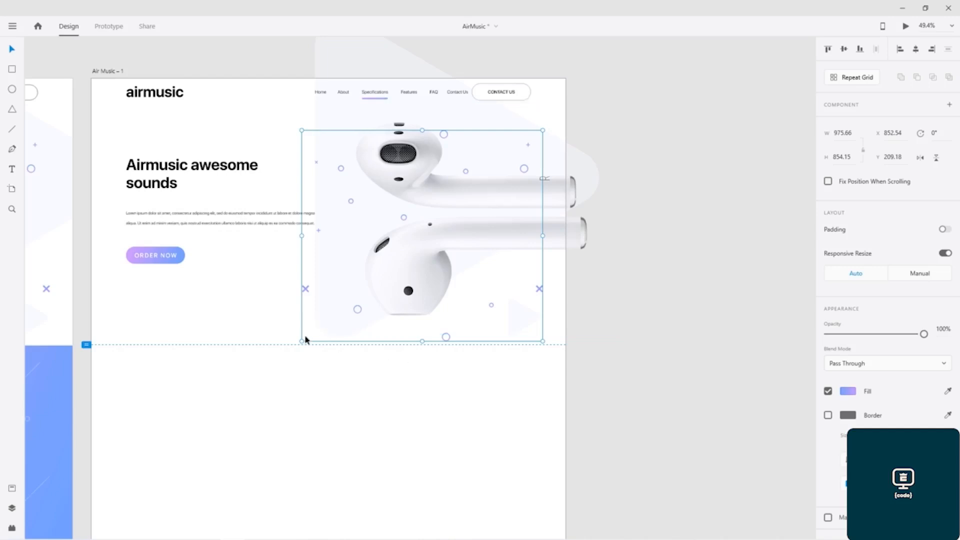
# - Nudge the pasted circles and crosses group to about X 905, Y 189, near the pale blue triangle's edge
pyautogui.hotkey('shift', 'Right')
pyautogui.hotkey('shift', 'Right')
pyautogui.hotkey('shift', 'Right')
pyautogui.hotkey('shift', 'Right')
pyautogui.hotkey('shift', 'Right')
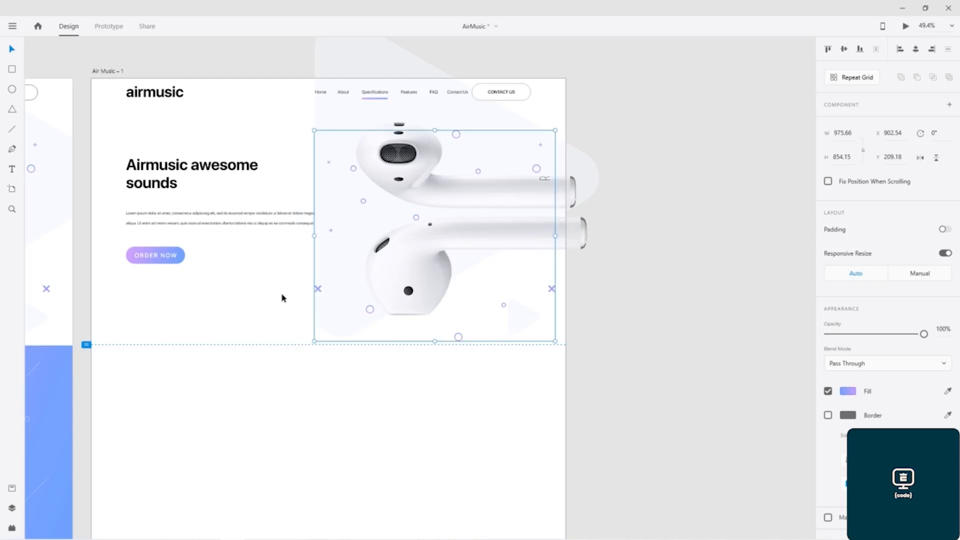
pyautogui.hotkey('shift', 'Up')
pyautogui.hotkey('shift', 'Up')
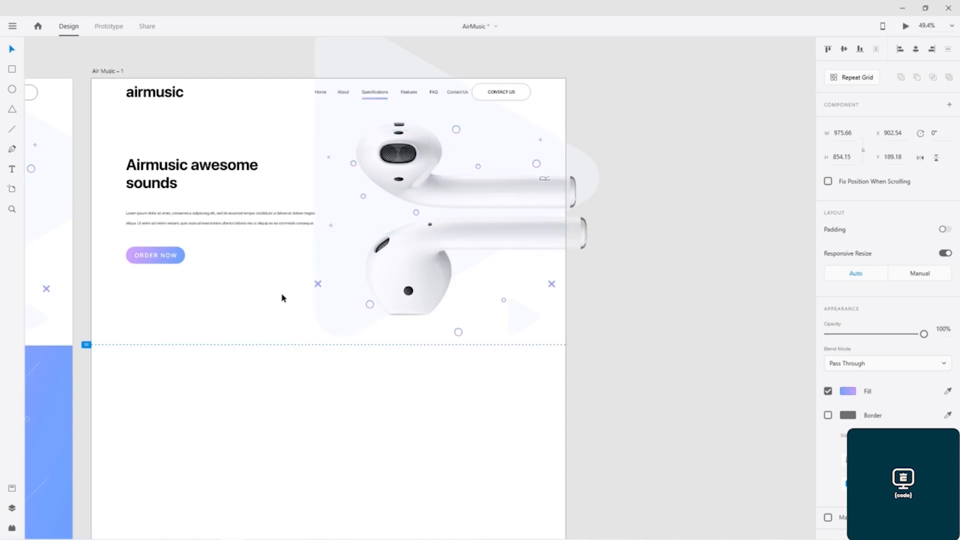
pyautogui.press('Right')
pyautogui.press('Right')
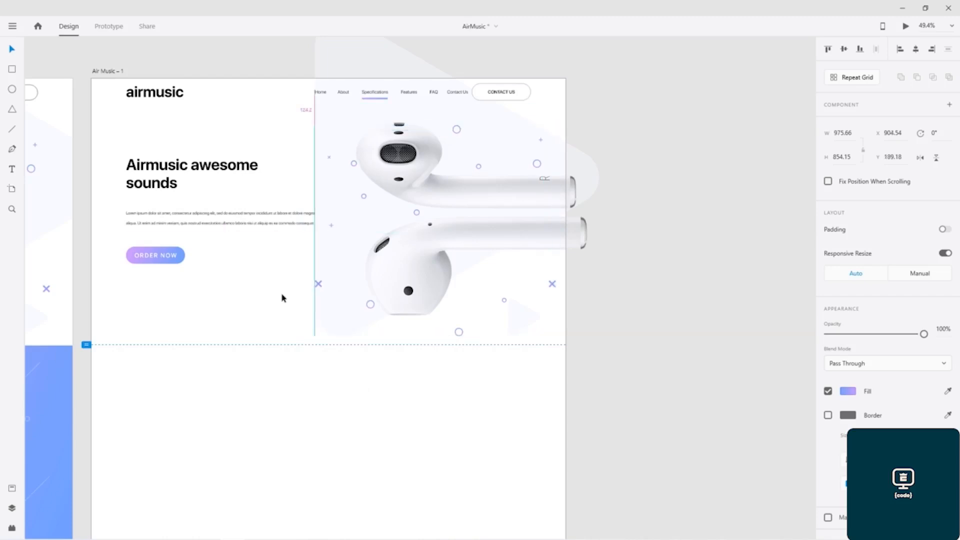
pyautogui.click(203, 385)
# - Undo the pasted decorative group and all moves of the reference hero's shapes and earbuds image
pyautogui.moveTo(202, 384); pyautogui.dragTo(618, 407)
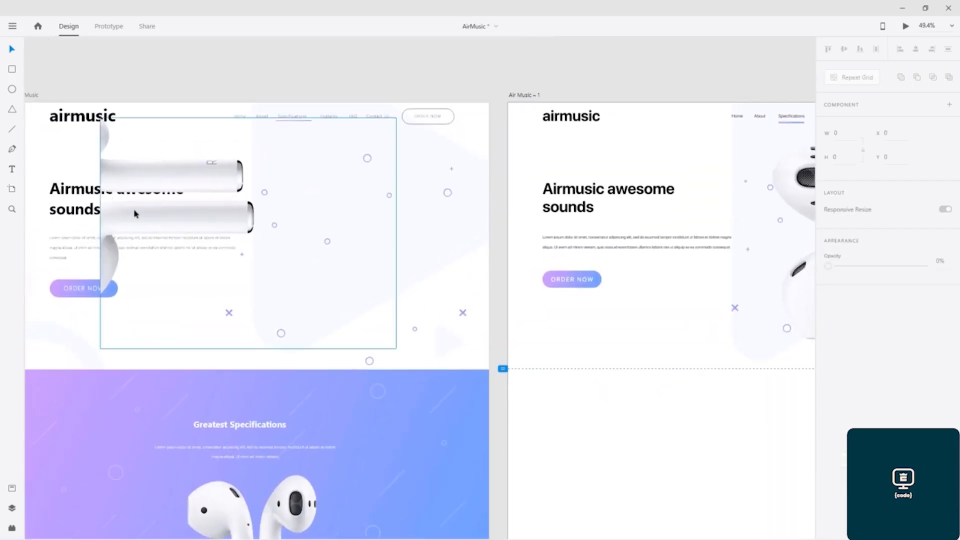
pyautogui.hotkey('ctrl', 'z')
pyautogui.hotkey('ctrl', 'z')
pyautogui.hotkey('ctrl', 'z')
pyautogui.hotkey('ctrl', 'z')
pyautogui.hotkey('ctrl', 'z')
pyautogui.hotkey('ctrl', 'z')
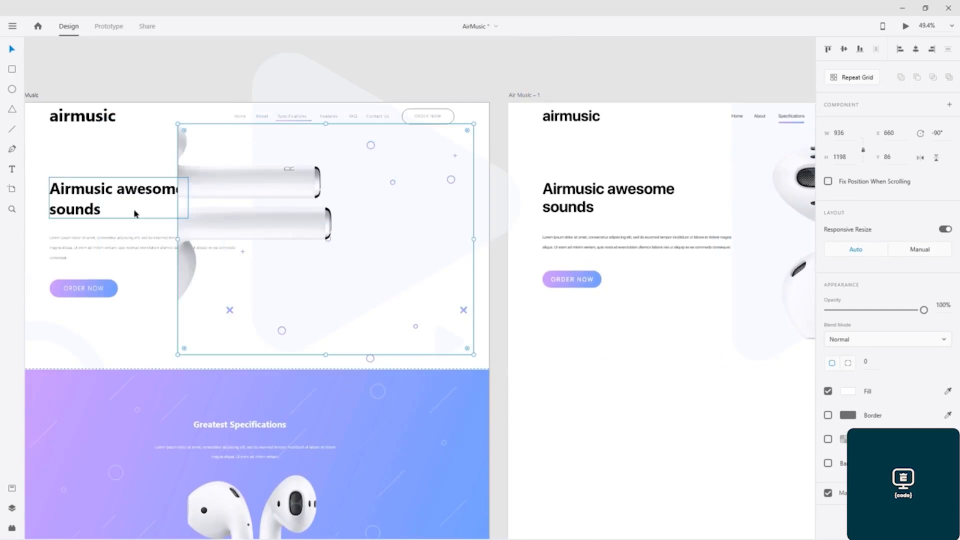
pyautogui.hotkey('ctrl', 'z')
pyautogui.hotkey('ctrl', 'z')
pyautogui.hotkey('ctrl', 'z')
pyautogui.hotkey('ctrl', 'z')
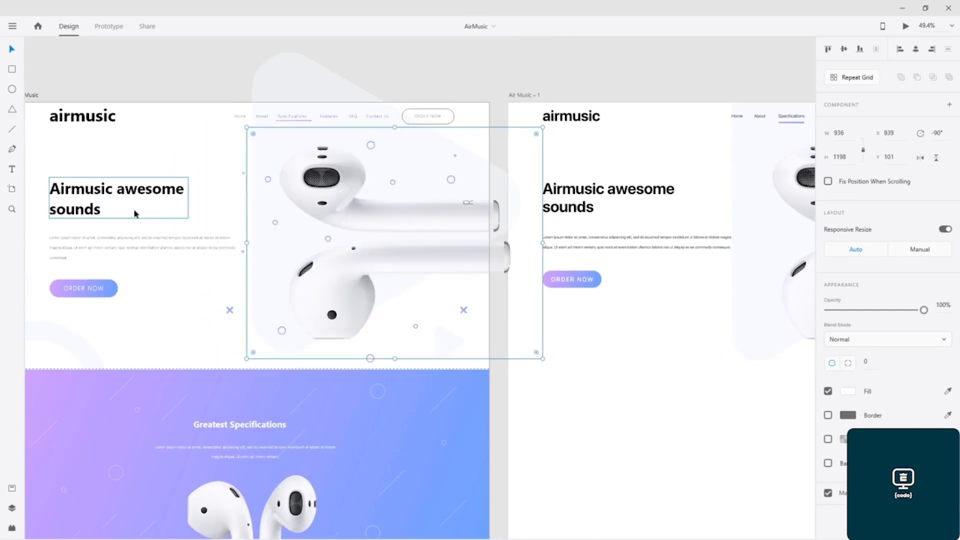
# - Copy the reference hero's circles and crosses group and paste it over the earbuds on the Air Music – 1 artboard
pyautogui.click(228, 310)
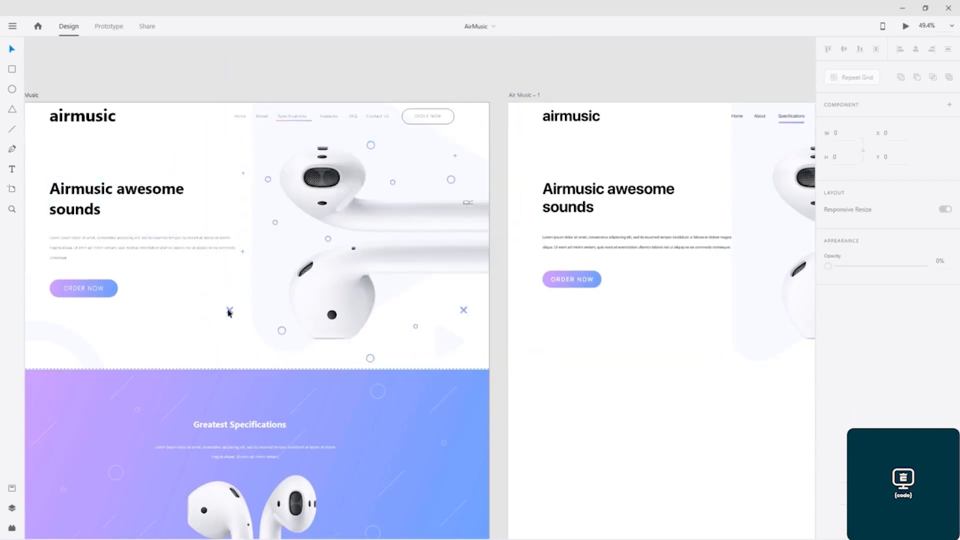
pyautogui.click(229, 313)
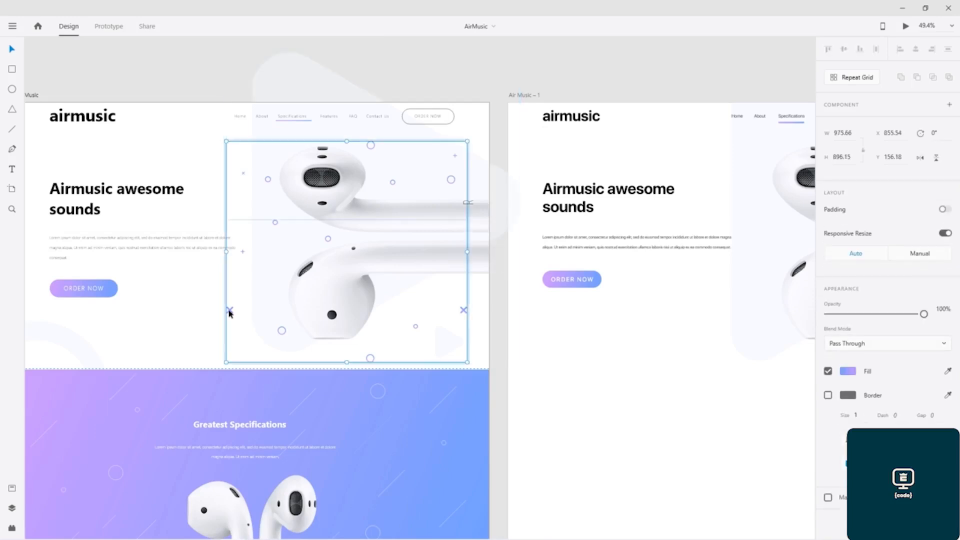
pyautogui.hotkey('ctrl', 'c')
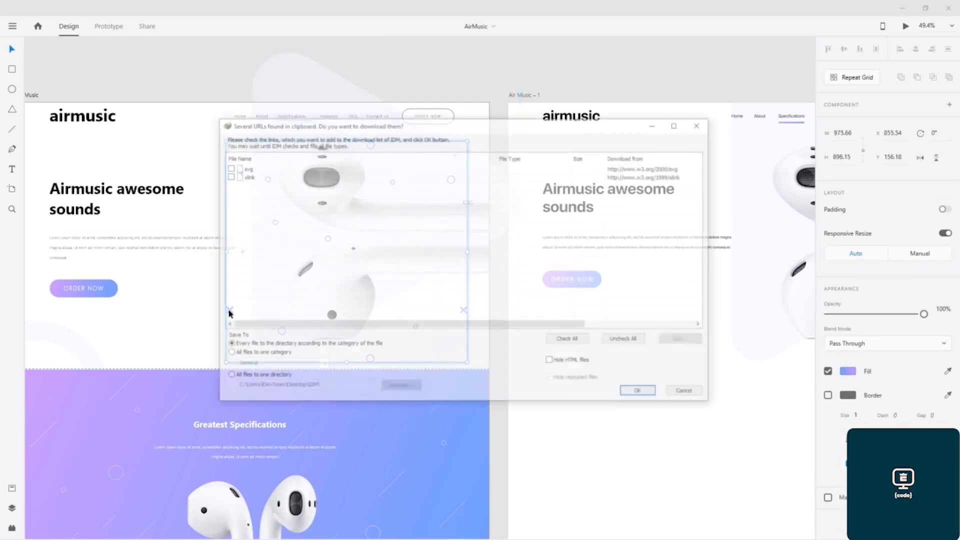
pyautogui.click(686, 394)
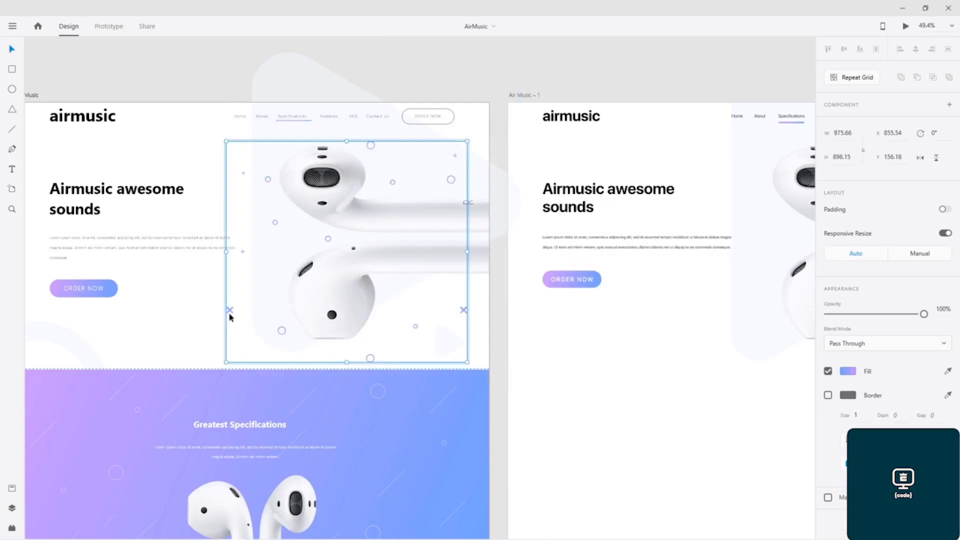
pyautogui.click(615, 375)
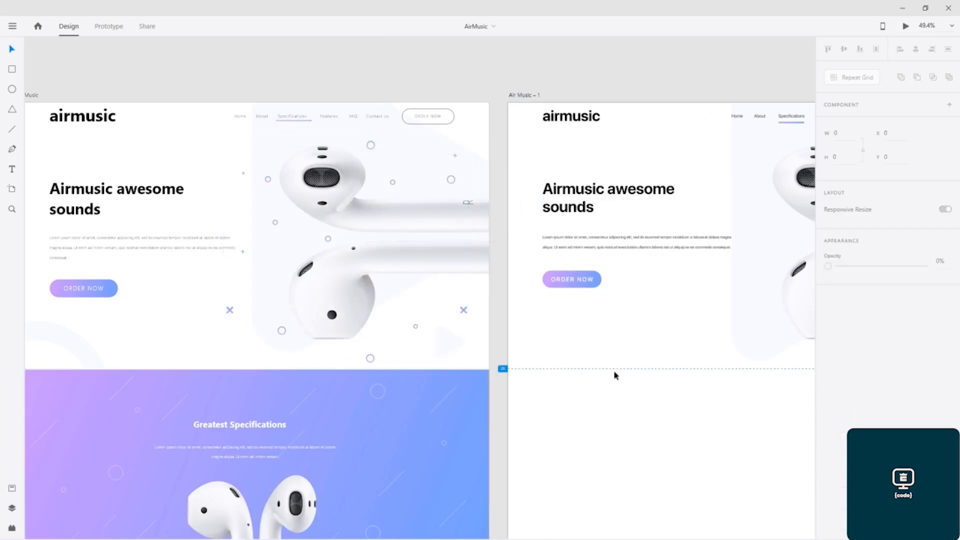
pyautogui.hotkey('ctrl', 'v')
pyautogui.hscroll(8, 373, 391)
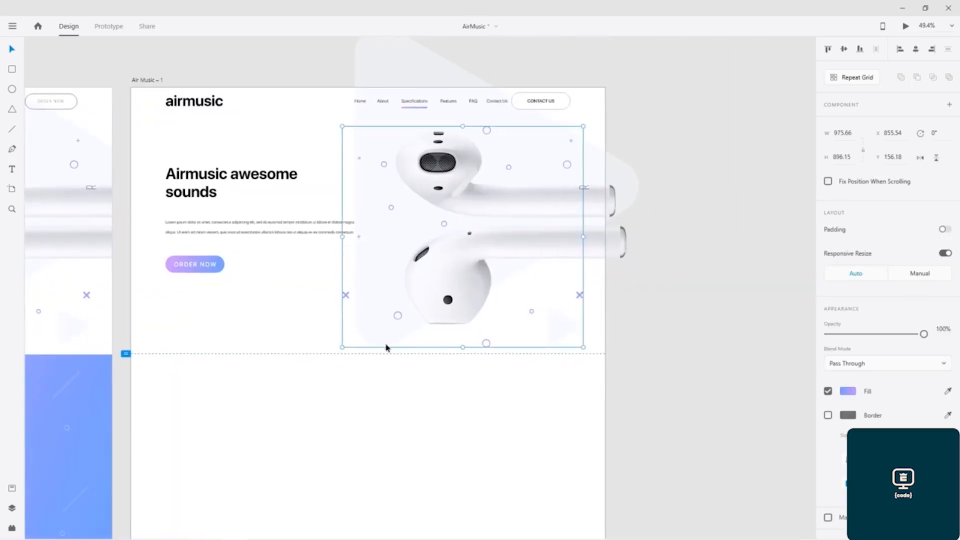
pyautogui.keyDown('shift'); pyautogui.click(354, 298); pyautogui.keyUp('shift')
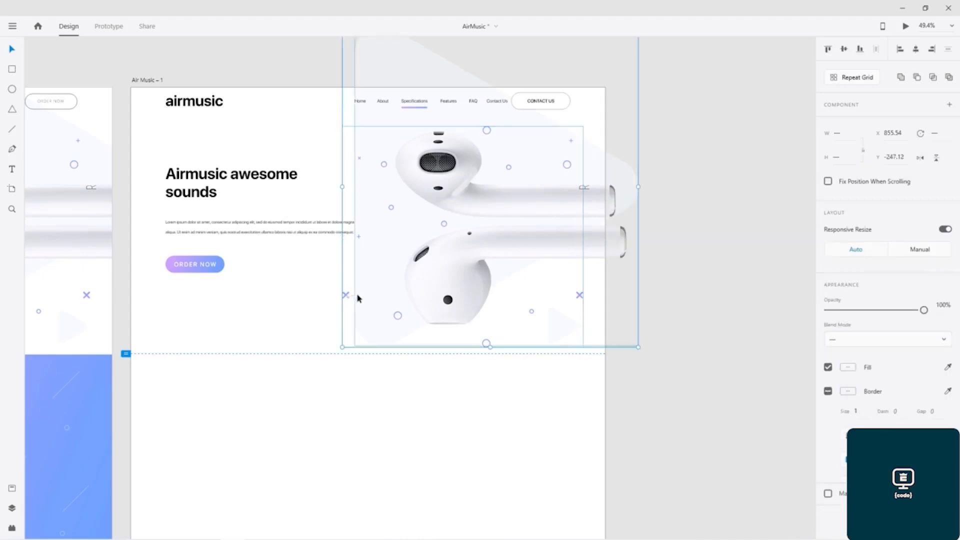
pyautogui.hotkey('ctrl', 'z')
pyautogui.click(378, 318)
pyautogui.click(330, 294)
pyautogui.hotkey('ctrl', 'v')
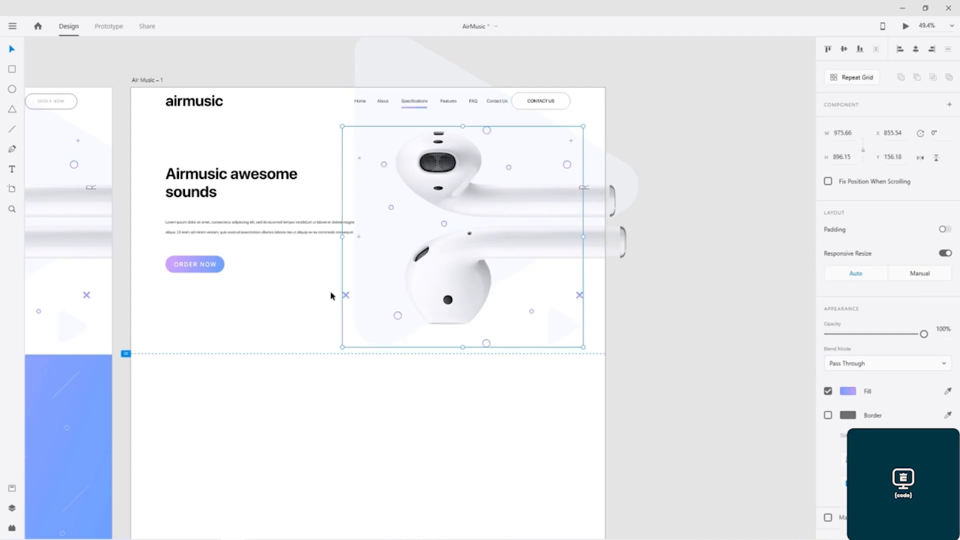
# - Shift the pasted circles and crosses group horizontally to X 905.54 and save the document
pyautogui.hotkey('shift', 'Right')
pyautogui.hotkey('shift', 'Right')
pyautogui.hotkey('shift', 'Right')
pyautogui.hotkey('shift', 'Right')
pyautogui.hotkey('shift', 'Right')
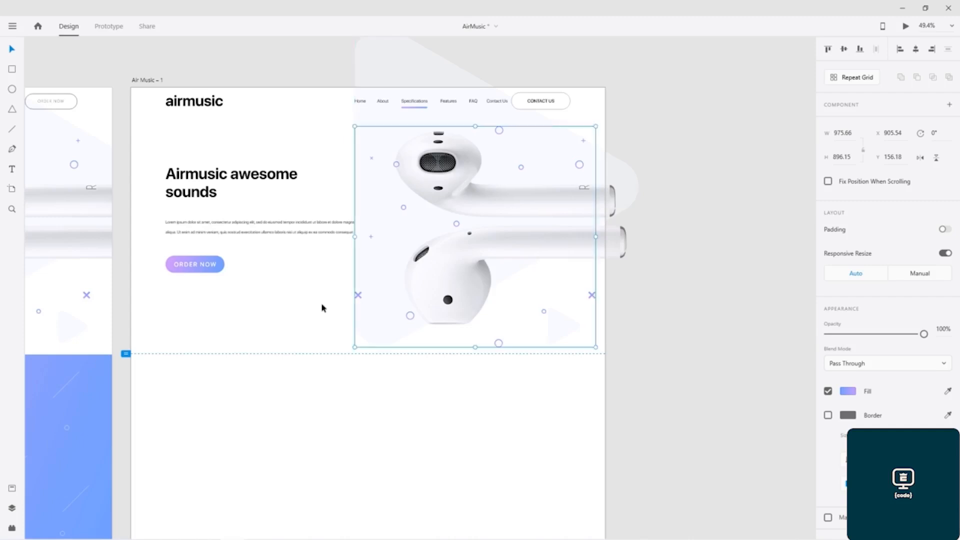
pyautogui.click(361, 403)
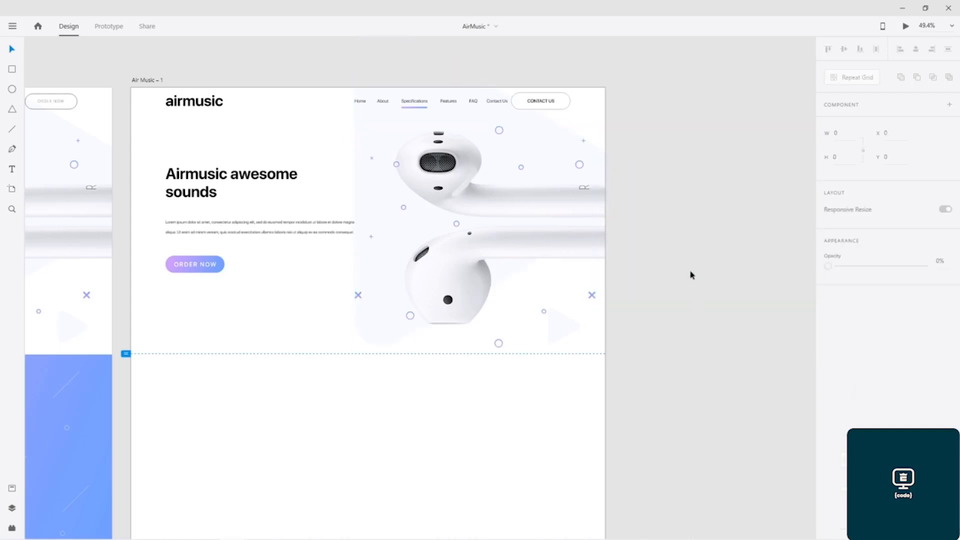
pyautogui.hotkey('ctrl', 's')
# - Scale the pasted circles and crosses group down from its upper-left corner to about 899 × 826
pyautogui.moveTo(266, 273); pyautogui.dragTo(400, 286)
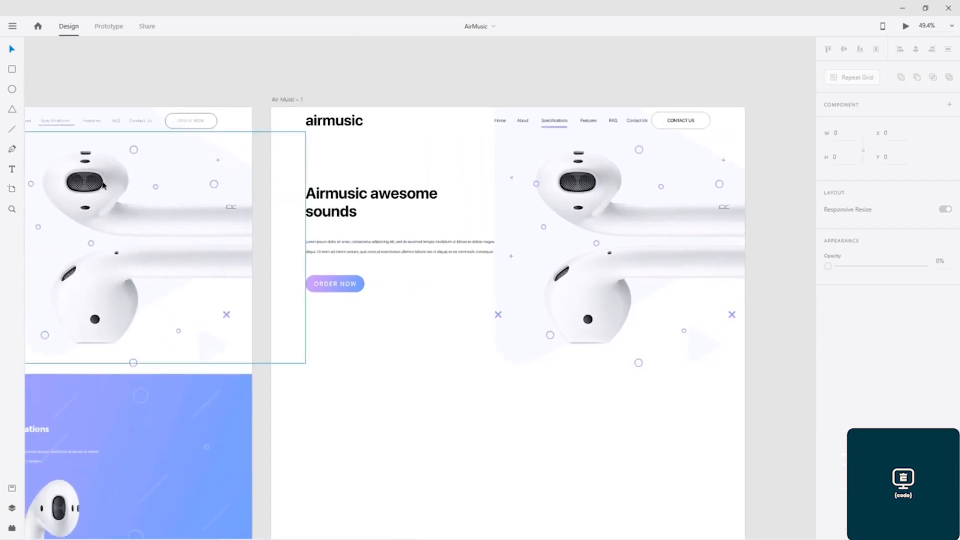
pyautogui.click(498, 315)
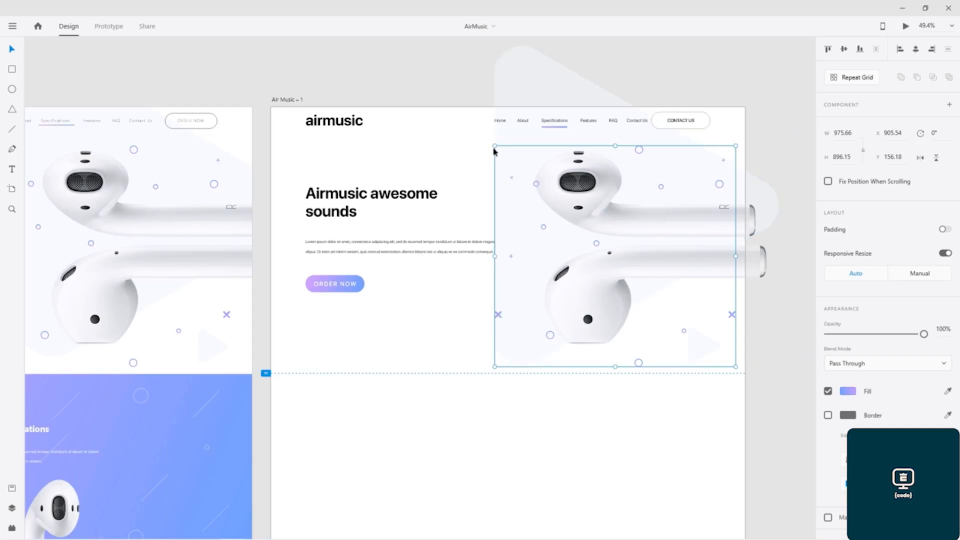
pyautogui.moveTo(494, 145); pyautogui.dragTo(508, 165)
# - Nudge the scaled circles and crosses group horizontally to X 906.45, near the pale blue triangle's edge, and save the document
pyautogui.press('Left')
pyautogui.press('Left')
pyautogui.press('Left')
pyautogui.press('Left')
pyautogui.press('Left')
pyautogui.press('Left')
pyautogui.press('Left')
pyautogui.press('Left')
pyautogui.press('Left')
pyautogui.press('Left')
pyautogui.press('Left')
pyautogui.press('Left')
pyautogui.press('Left')
pyautogui.press('Left')
pyautogui.press('Left')
pyautogui.press('Left')
pyautogui.press('Left')
pyautogui.press('Left')
pyautogui.press('Left')
pyautogui.press('Left')
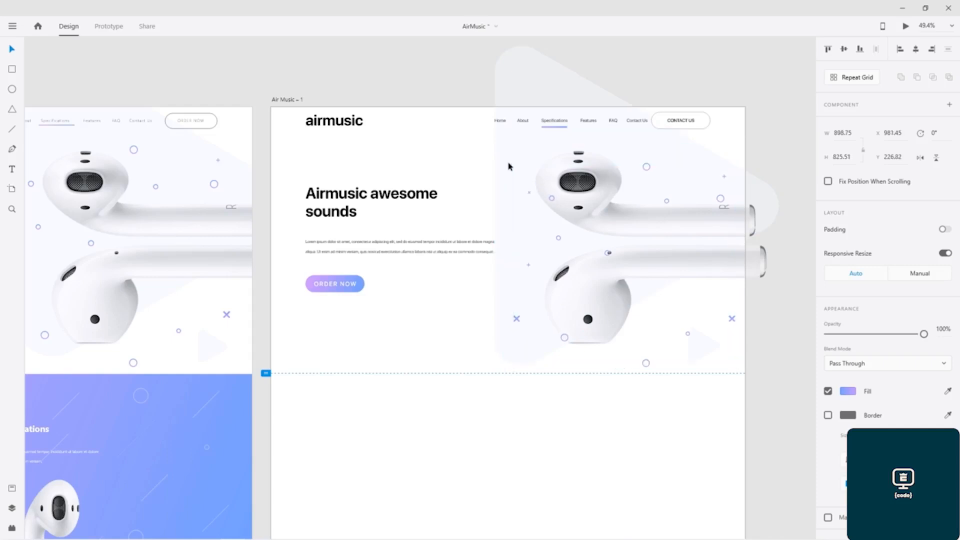
pyautogui.press('Left')
pyautogui.press('Left')
pyautogui.press('Left')
pyautogui.press('Left')
pyautogui.press('Left')
pyautogui.press('Left')
pyautogui.press('Left')
pyautogui.press('Left')
pyautogui.press('Left')
pyautogui.press('Left')
pyautogui.press('Left')
pyautogui.press('Left')
pyautogui.press('Left')
pyautogui.press('Left')
pyautogui.press('Left')
pyautogui.press('Left')
pyautogui.press('Left')
pyautogui.press('Left')
pyautogui.press('Left')
pyautogui.press('Left')
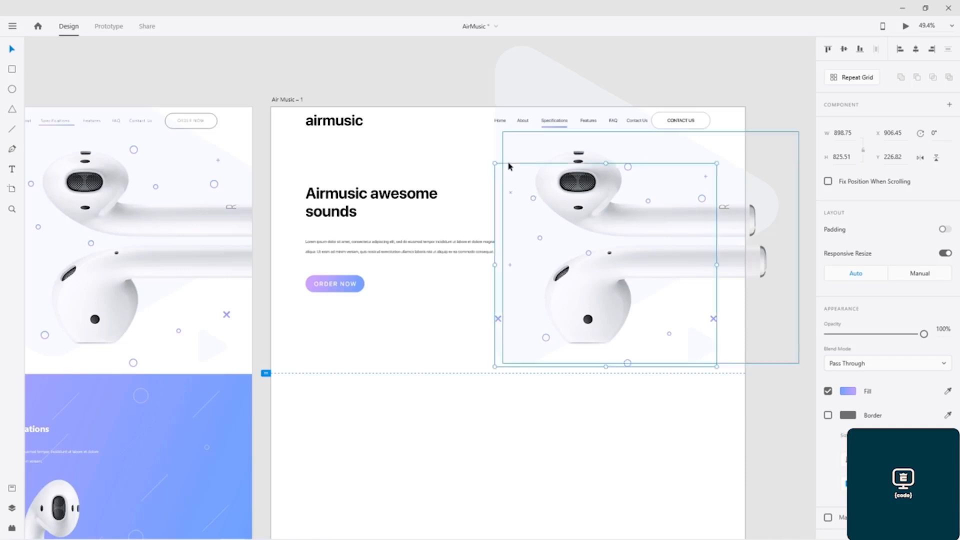
pyautogui.click(388, 60)
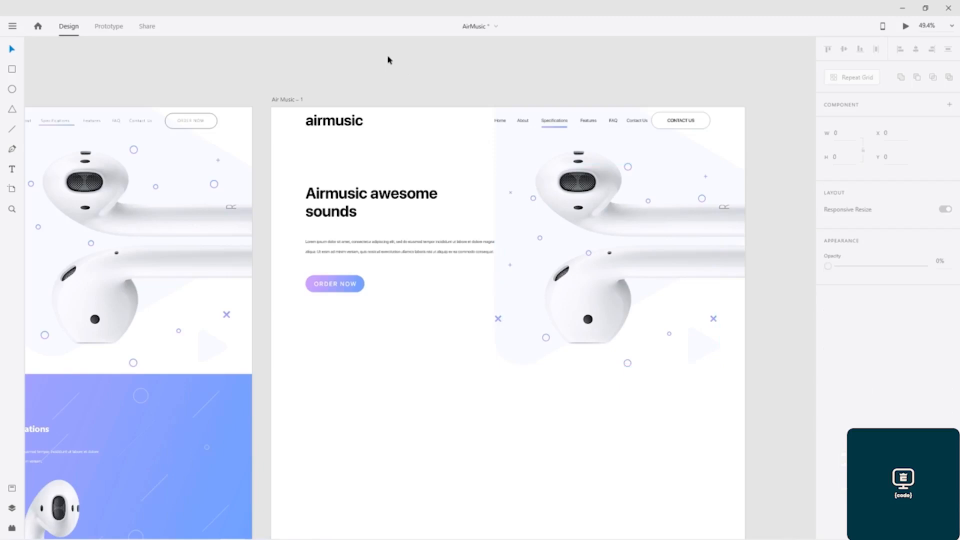
pyautogui.hotkey('ctrl', 's')
# - Using the reference Greatest Specifications background as a guide, draw a full-width 1920 × 820 rectangle at Y 1075 below the new hero
pyautogui.moveTo(225, 86); pyautogui.dragTo(470, 62)
pyautogui.moveTo(495, 280); pyautogui.dragTo(525, 139)
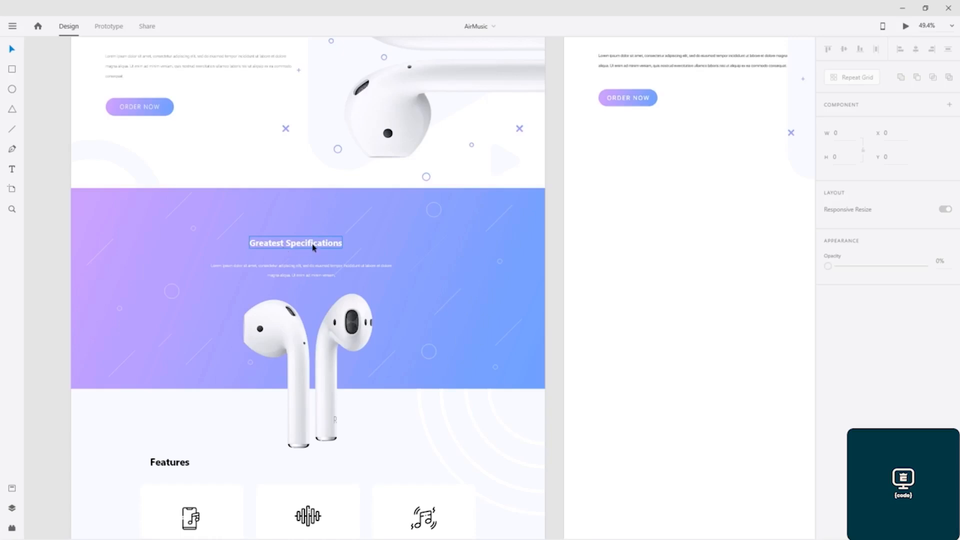
pyautogui.click(93, 196)
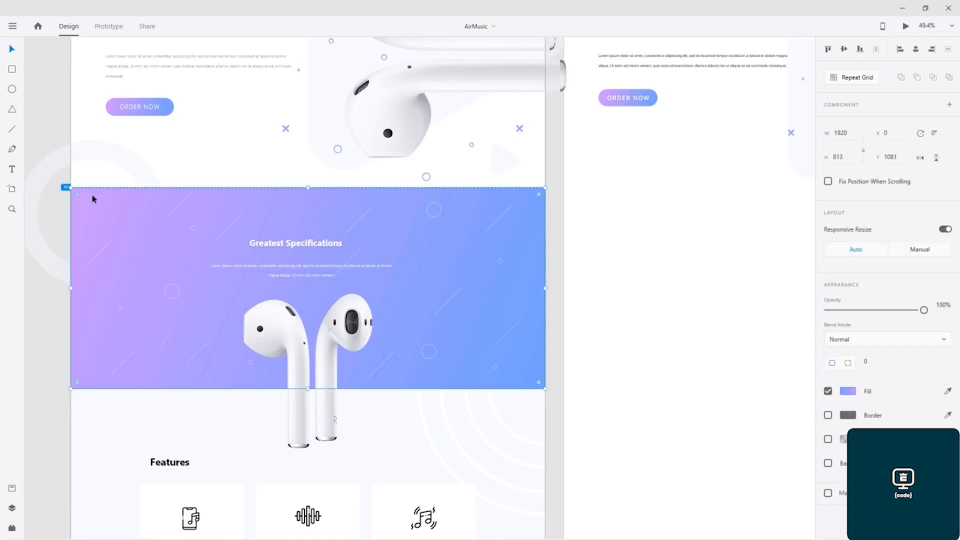
pyautogui.click(675, 253)
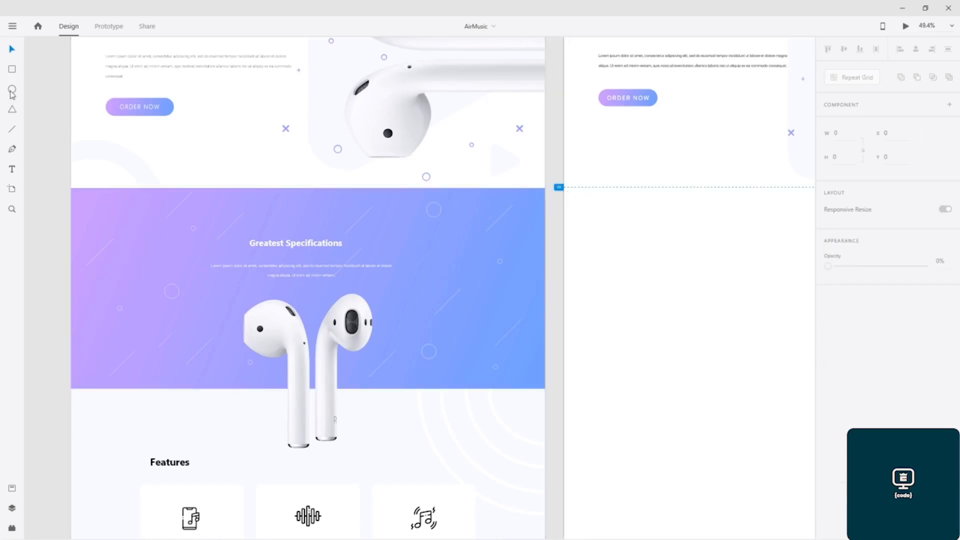
pyautogui.click(13, 69)
pyautogui.moveTo(564, 187); pyautogui.dragTo(574, 207)
pyautogui.moveTo(711, 367)
pyautogui.mouseDown()
pyautogui.moveTo(782, 396)
pyautogui.moveTo(912, 388)
pyautogui.moveTo(632, 390)
pyautogui.moveTo(646, 390)
pyautogui.mouseUp()
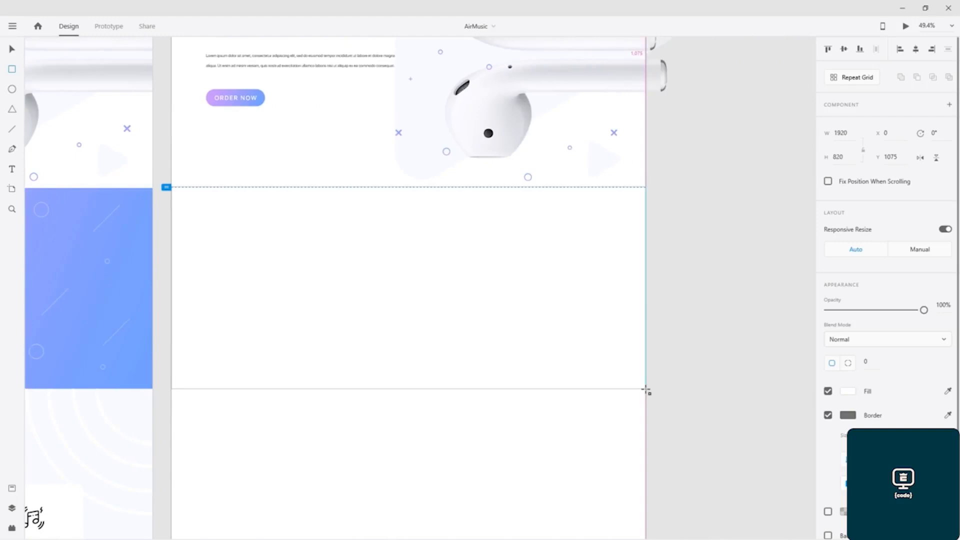
pyautogui.moveTo(644, 390); pyautogui.dragTo(644, 390)
# - Remove the rectangle's border and fill it with a linear gradient from the saved purple to the saved blue #72A1FF
pyautogui.click(828, 416)
pyautogui.click(847, 393)
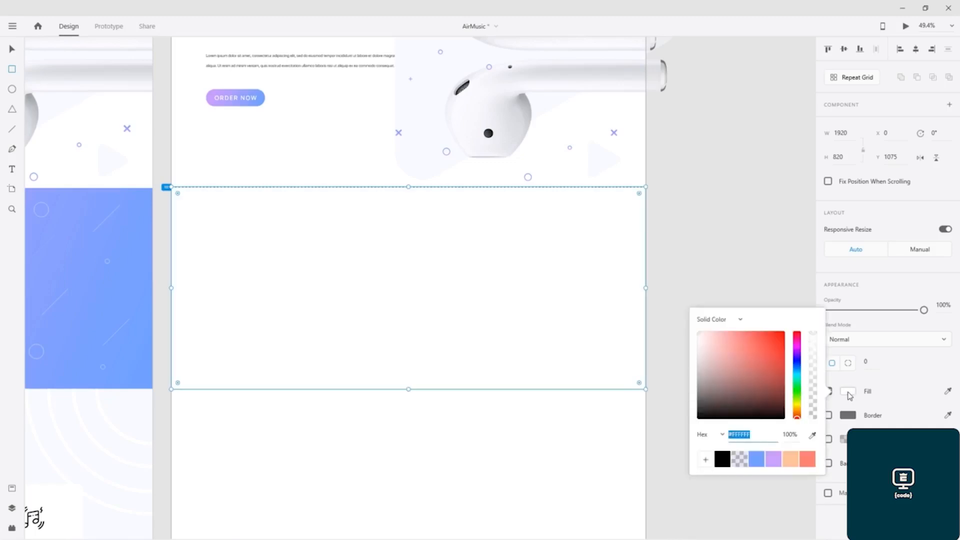
pyautogui.click(724, 318)
pyautogui.click(716, 342)
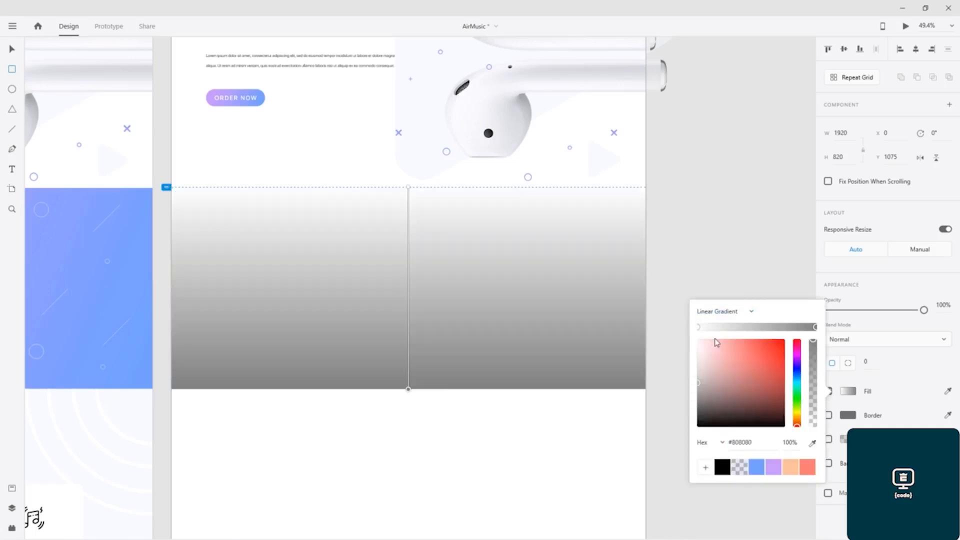
pyautogui.click(698, 328)
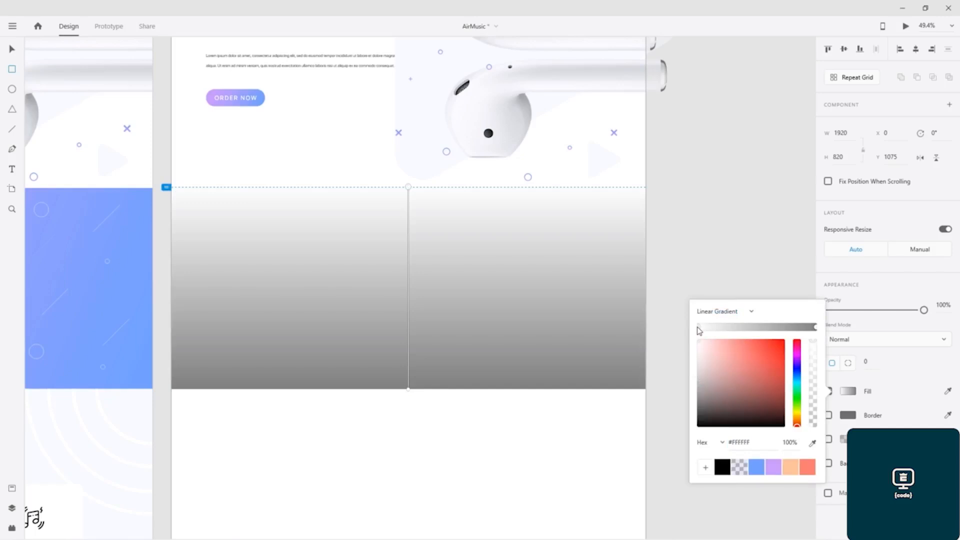
pyautogui.click(771, 466)
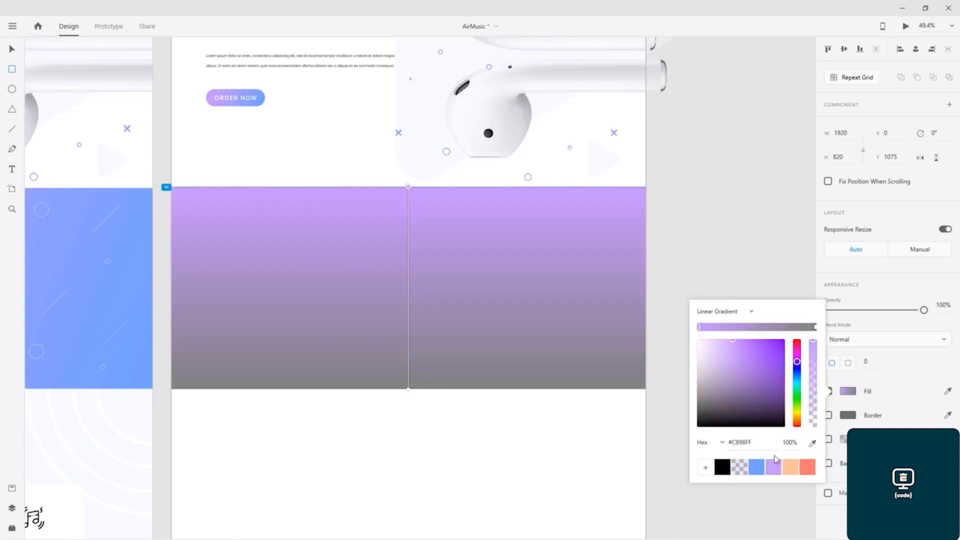
pyautogui.click(815, 327)
pyautogui.click(756, 468)
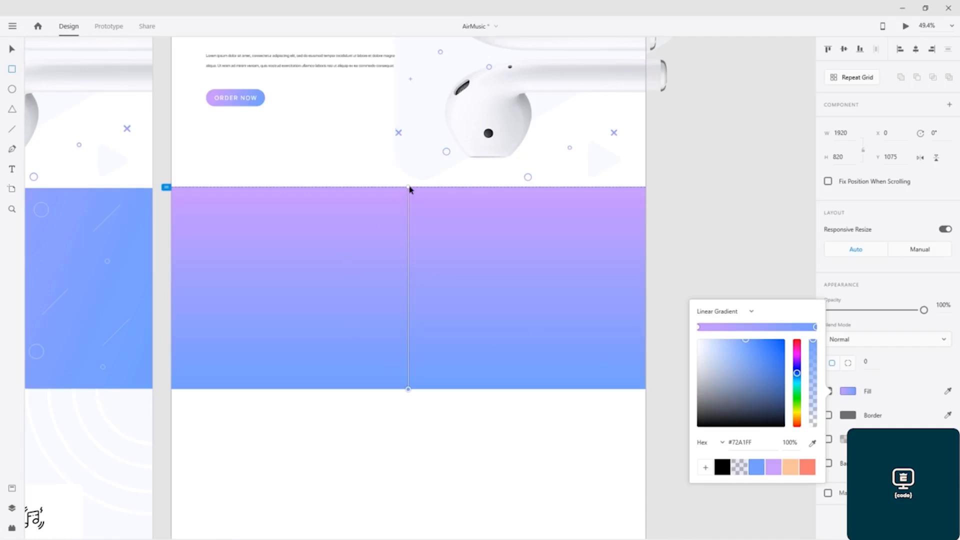
# - Reorient the gradient diagonally, with purple starting at the rectangle's upper-left corner and blue ending at its lower-right corner
pyautogui.moveTo(408, 189); pyautogui.dragTo(173, 192)
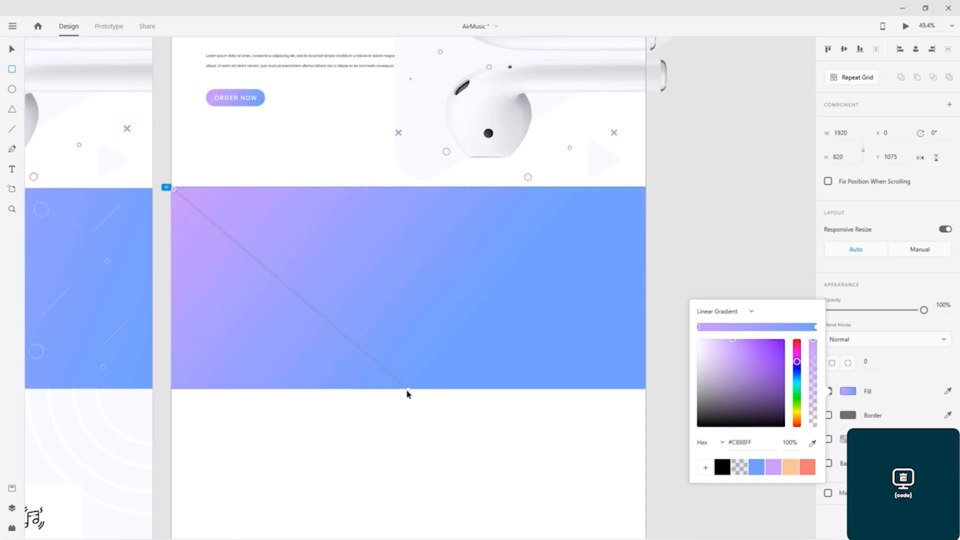
pyautogui.moveTo(408, 390); pyautogui.dragTo(646, 393)
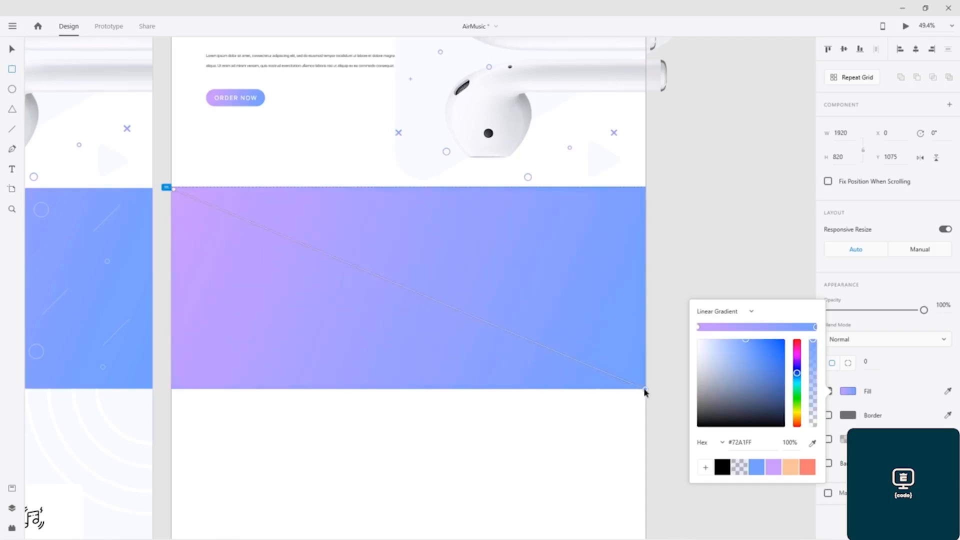
pyautogui.click(682, 228)
# - Copy the upright earbuds image from the reference Greatest Specifications section and paste it over the new gradient rectangle
pyautogui.hscroll(-10, 687, 229)
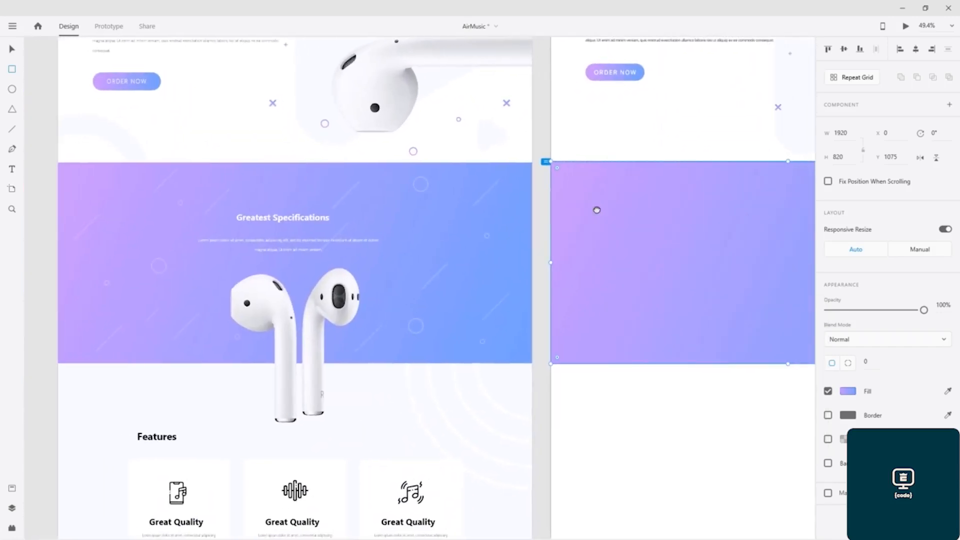
pyautogui.moveTo(596, 210); pyautogui.dragTo(592, 179)
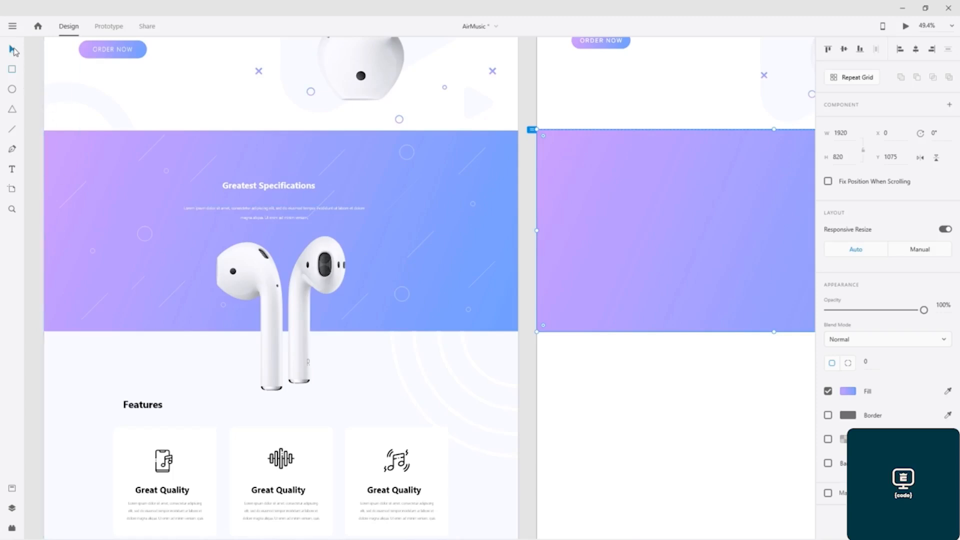
pyautogui.click(308, 362)
pyautogui.hotkey('ctrl', 'c')
pyautogui.click(688, 393)
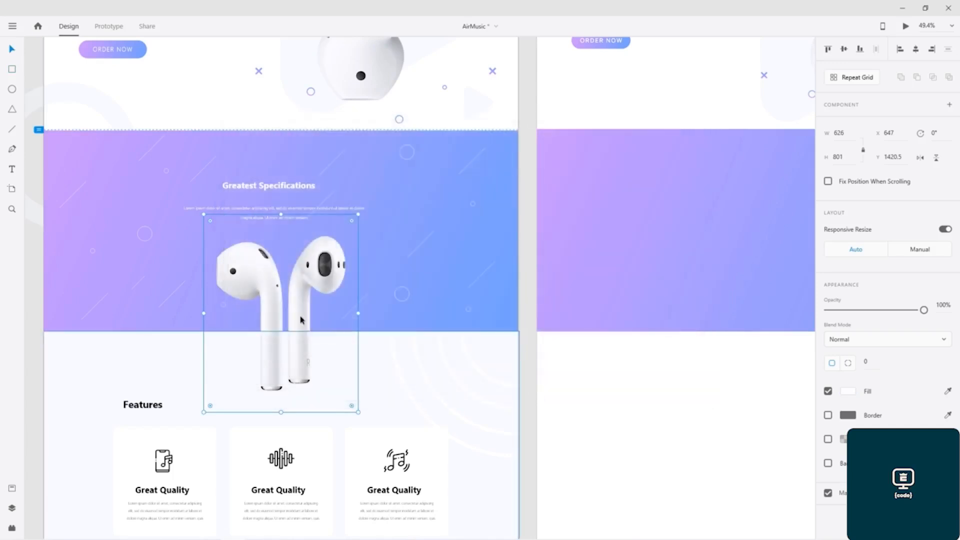
pyautogui.click(685, 258)
pyautogui.moveTo(682, 242); pyautogui.dragTo(460, 239)
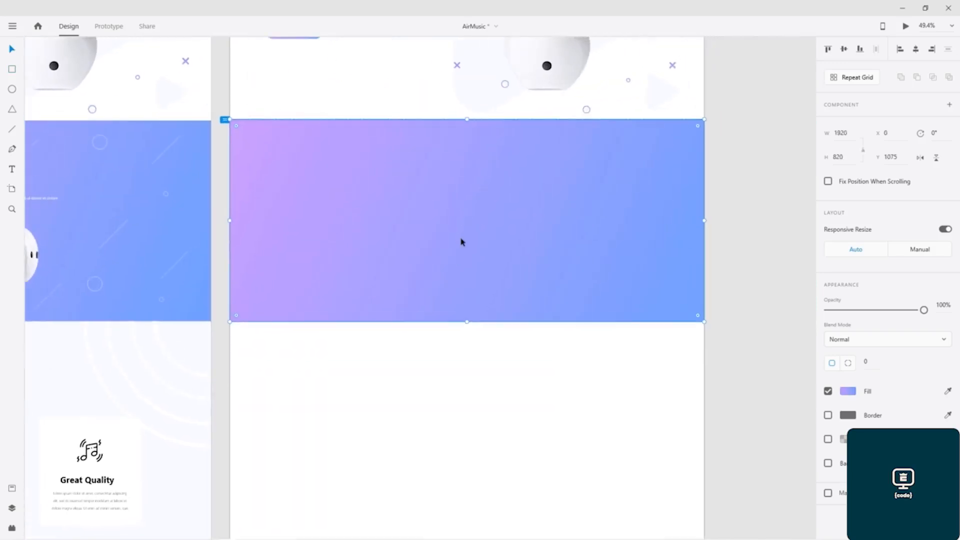
pyautogui.hotkey('ctrl', 'v')
pyautogui.click(763, 240)
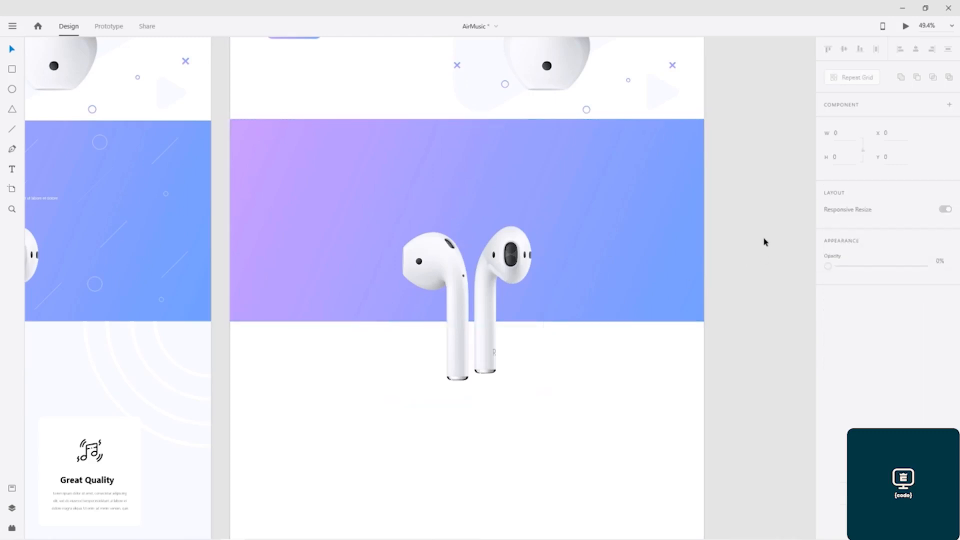
# - Copy the reference's "Greatest Specifications" heading and its paragraph and paste them above the earbuds on the new gradient section
pyautogui.moveTo(245, 221); pyautogui.dragTo(505, 271)
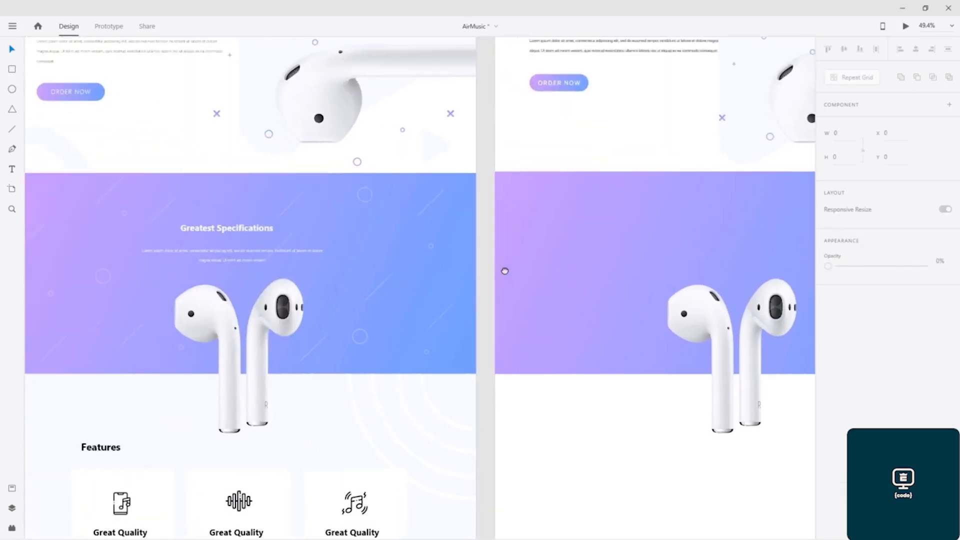
pyautogui.click(227, 256)
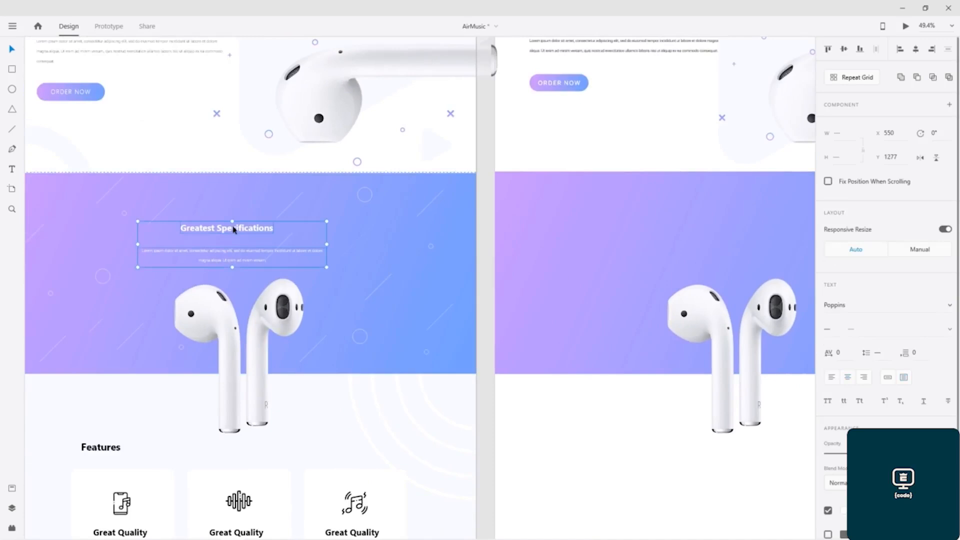
pyautogui.click(769, 236)
pyautogui.hotkey('ctrl', 'v')
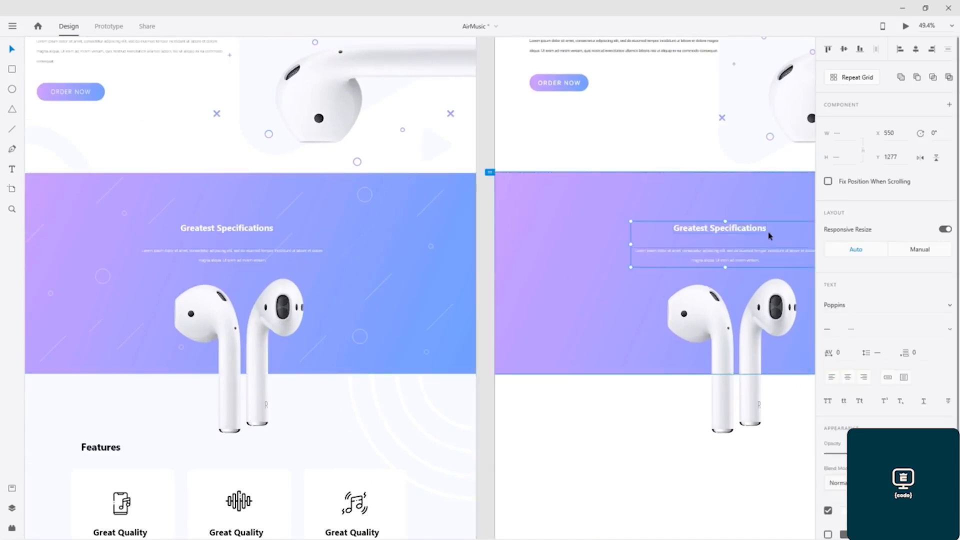
pyautogui.moveTo(717, 270); pyautogui.dragTo(482, 269)
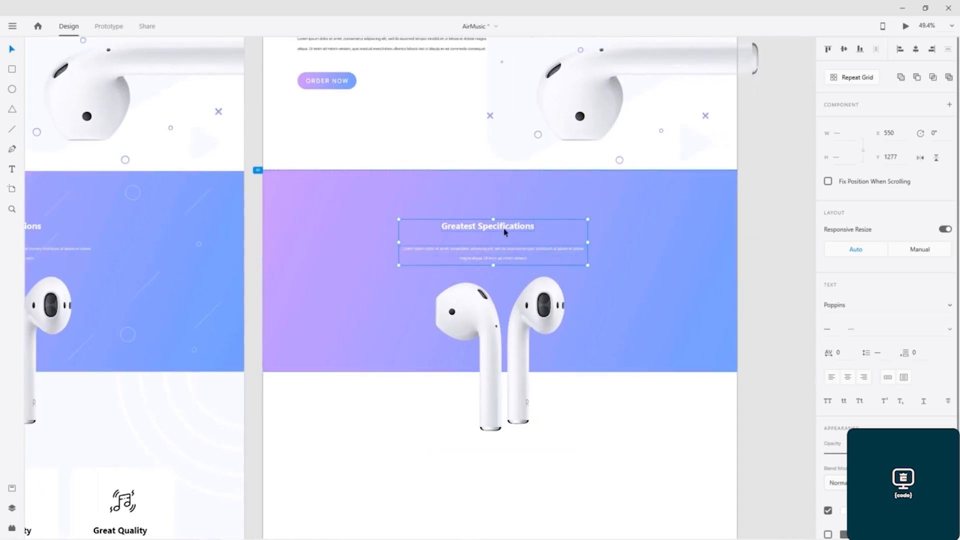
# - Set the font of the Greatest Specifications heading and its paragraph to SF Pro Display
pyautogui.click(853, 306)
pyautogui.write('SF')
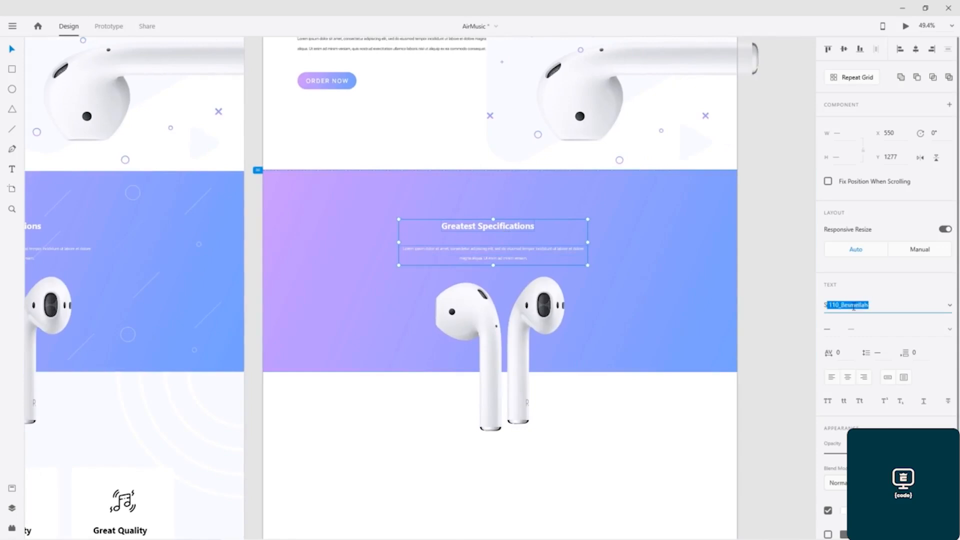
pyautogui.write(' Pro Display')
pyautogui.press('Return')
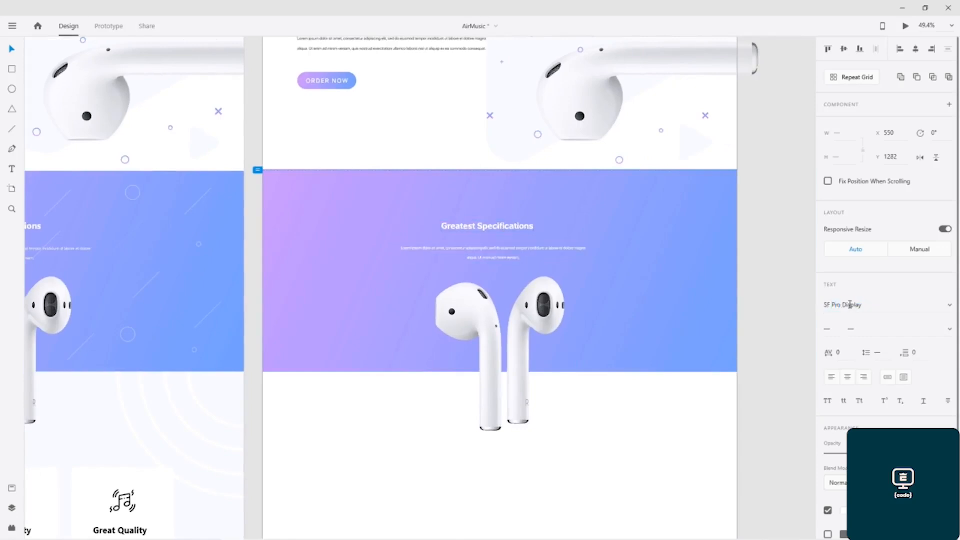
pyautogui.click(250, 286)
# - Draw thin diagonal lines of varying lengths over the right side of the gradient section, modelled on the reference decorations
pyautogui.click(206, 319)
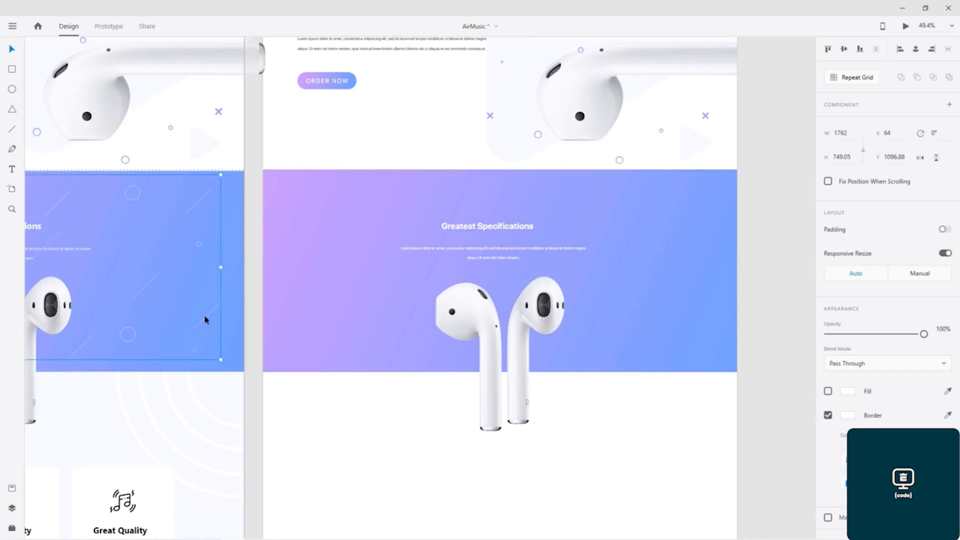
pyautogui.click(254, 275)
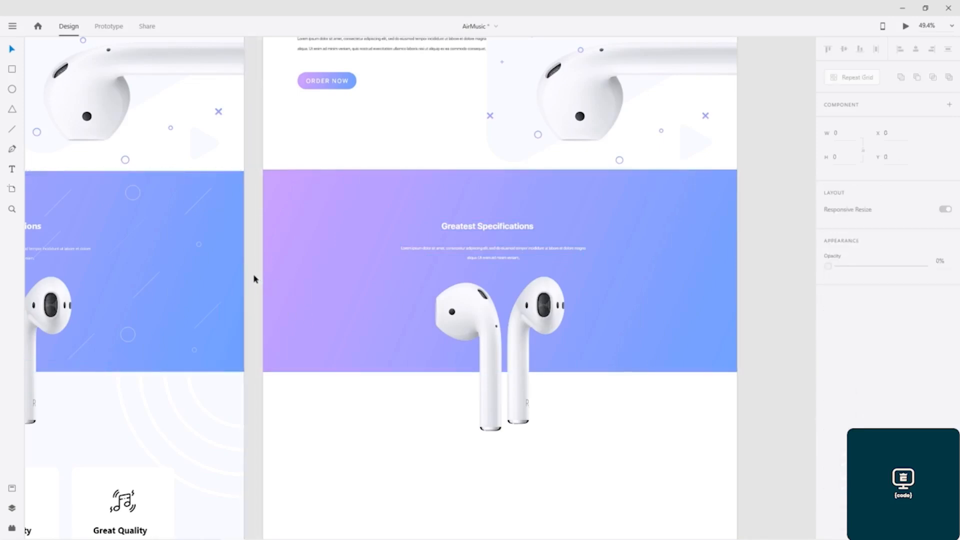
pyautogui.click(12, 130)
pyautogui.moveTo(717, 191)
pyautogui.mouseDown()
pyautogui.moveTo(645, 235)
pyautogui.moveTo(639, 213)
pyautogui.moveTo(597, 231)
pyautogui.moveTo(612, 224)
pyautogui.mouseUp()
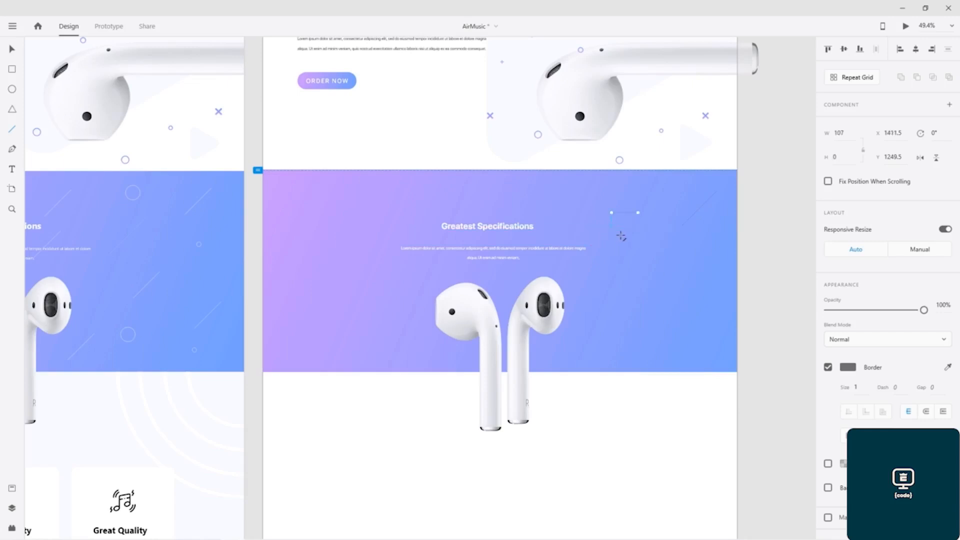
pyautogui.hotkey('ctrl', 'z')
pyautogui.hotkey('ctrl', 'z')
pyautogui.hotkey('ctrl', 'z')
pyautogui.moveTo(696, 271); pyautogui.dragTo(652, 314)
pyautogui.hotkey('ctrl', 'z')
pyautogui.hotkey('ctrl', 'z')
# - Draw matching long and short diagonal lines over the left side of the gradient section
pyautogui.moveTo(348, 191); pyautogui.dragTo(300, 223)
pyautogui.moveTo(363, 248)
pyautogui.mouseDown()
pyautogui.moveTo(349, 300)
pyautogui.moveTo(323, 328)
pyautogui.mouseUp()
pyautogui.moveTo(394, 306); pyautogui.dragTo(386, 315)
pyautogui.moveTo(354, 348); pyautogui.dragTo(342, 358)
# - Select all the diagonal lines on both sides of the gradient section and set their border colour to white #FFFFFF
pyautogui.press('v')
pyautogui.moveTo(388, 315); pyautogui.dragTo(334, 311)
pyautogui.keyDown('shift'); pyautogui.click(346, 304); pyautogui.keyUp('shift')
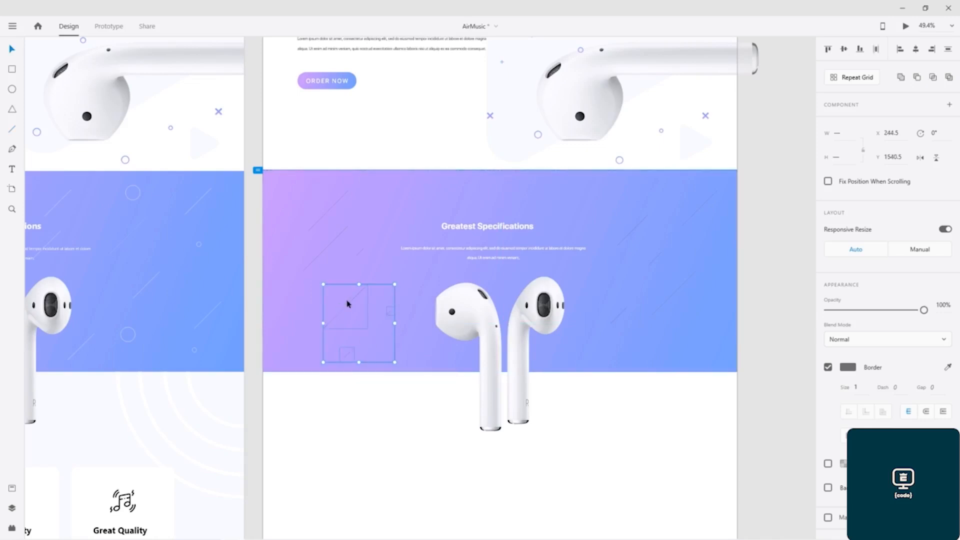
pyautogui.keyDown('shift'); pyautogui.click(361, 252); pyautogui.keyUp('shift')
pyautogui.keyDown('shift'); pyautogui.click(320, 257); pyautogui.keyUp('shift')
pyautogui.keyDown('shift'); pyautogui.click(323, 220); pyautogui.keyUp('shift')
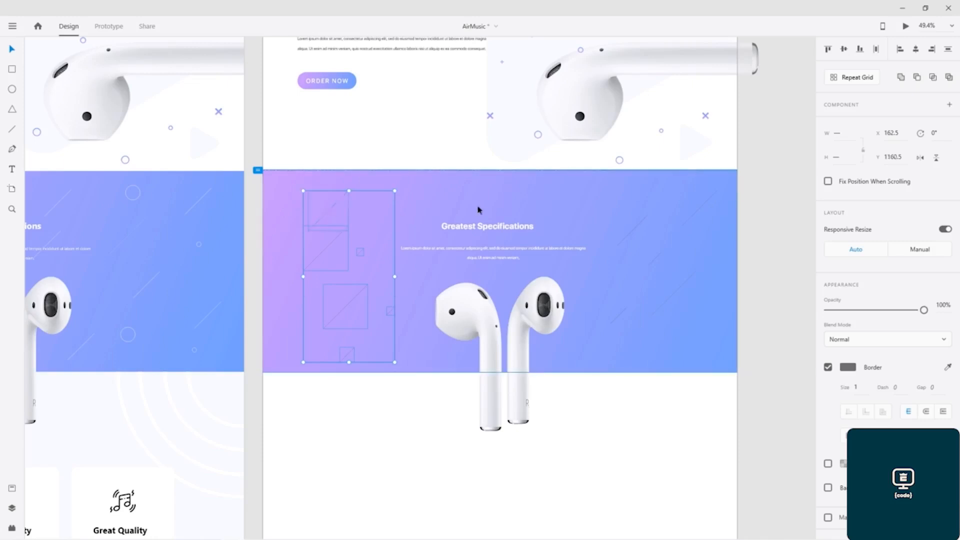
pyautogui.keyDown('shift'); pyautogui.click(629, 237); pyautogui.keyUp('shift')
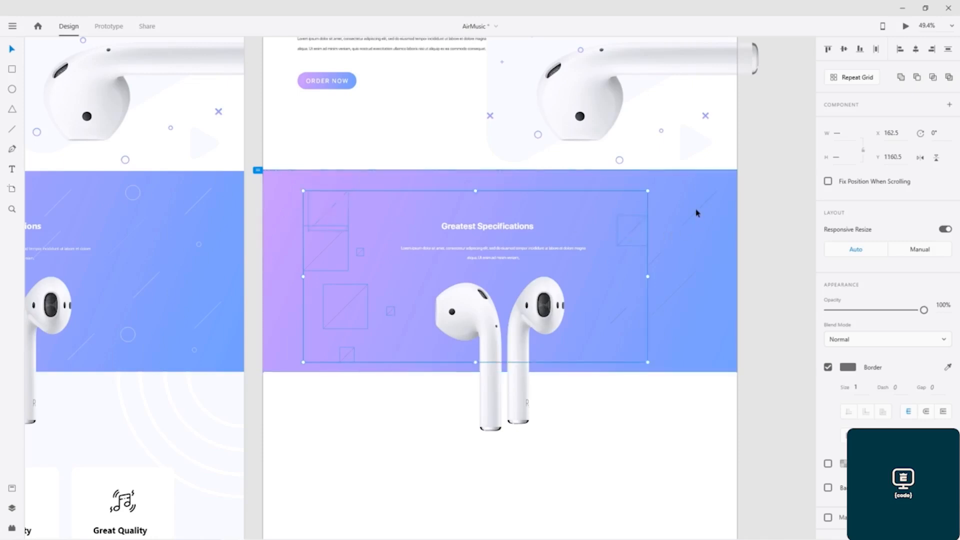
pyautogui.keyDown('shift'); pyautogui.click(698, 215); pyautogui.keyUp('shift')
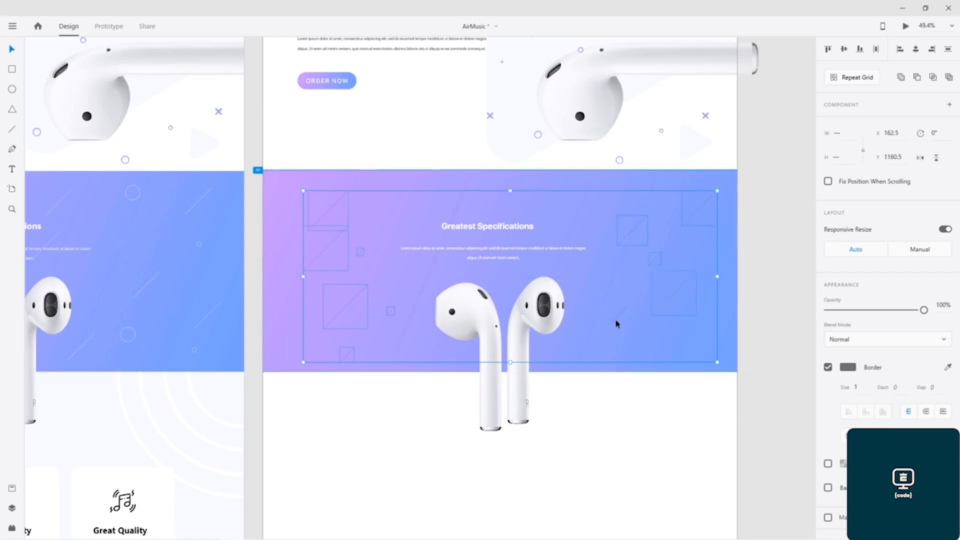
pyautogui.click(847, 368)
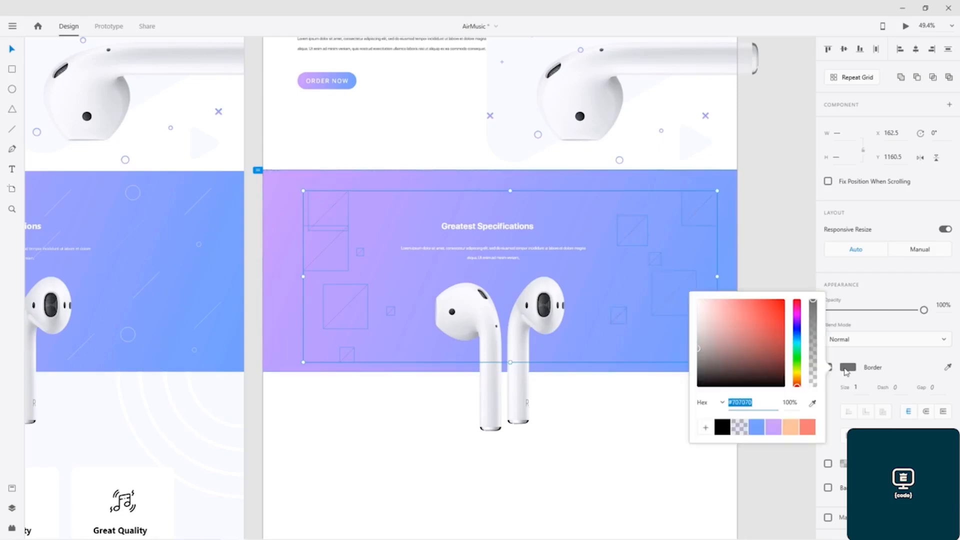
pyautogui.moveTo(733, 357); pyautogui.dragTo(672, 258)
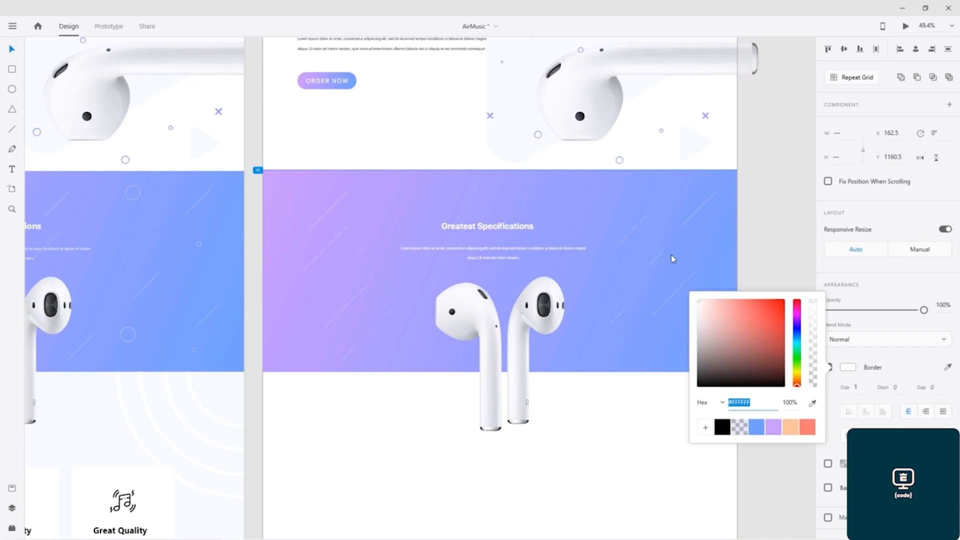
pyautogui.click(773, 227)
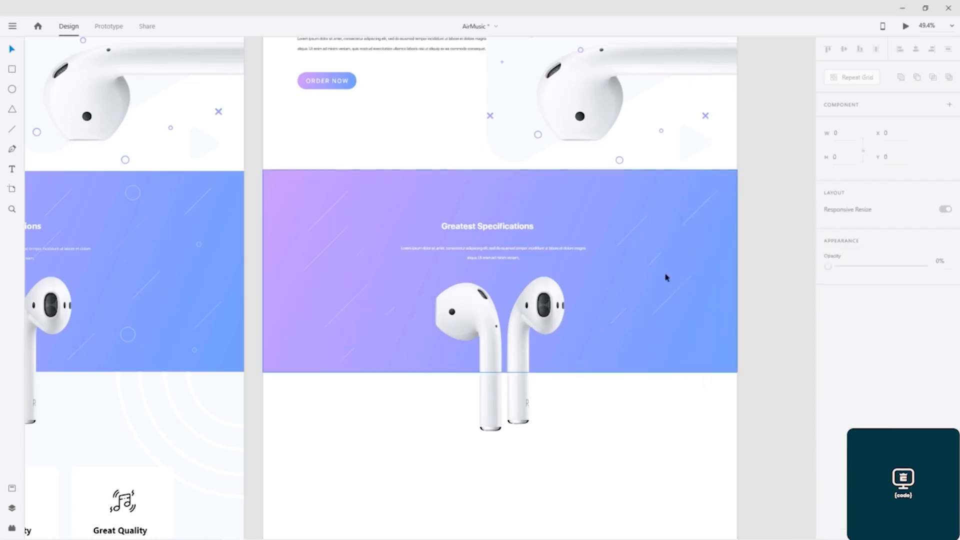
# - Reduce the opacity of short diagonal lines on both sides of the gradient section to 50%
pyautogui.click(655, 259)
pyautogui.moveTo(923, 310); pyautogui.dragTo(875, 311)
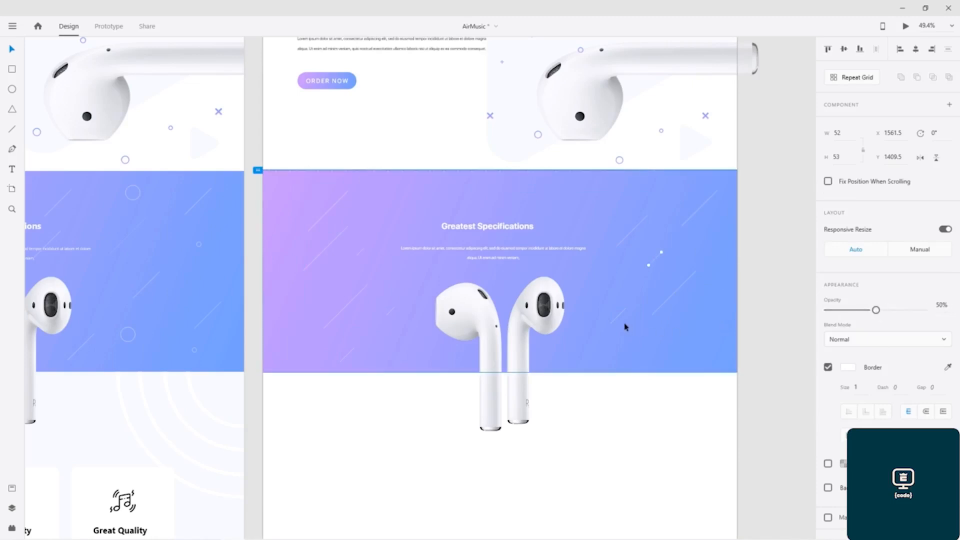
pyautogui.click(358, 258)
pyautogui.keyDown('shift'); pyautogui.click(350, 357); pyautogui.keyUp('shift')
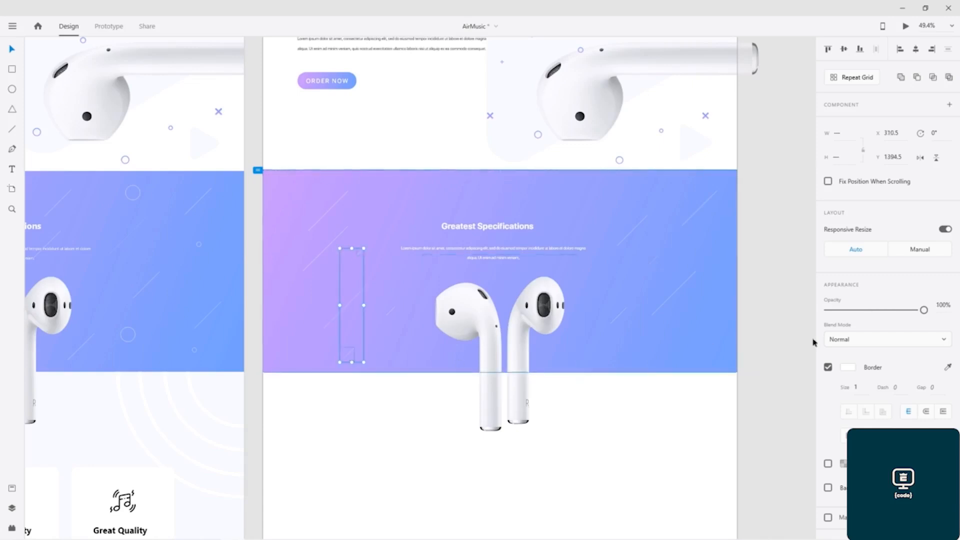
pyautogui.click(941, 305)
pyautogui.write('5')
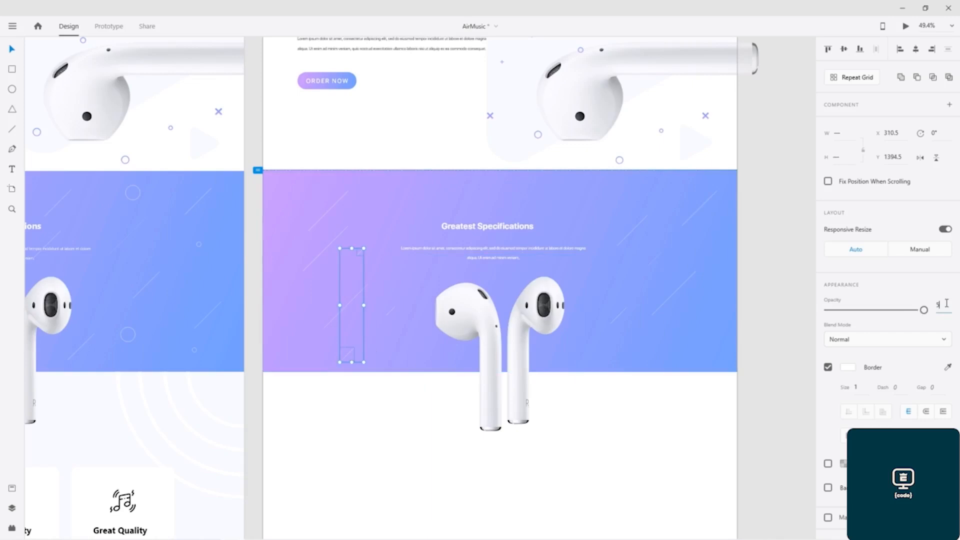
pyautogui.write('0')
pyautogui.press('Return')
pyautogui.click(326, 214)
pyautogui.write('50')
pyautogui.press('Return')
pyautogui.click(774, 256)
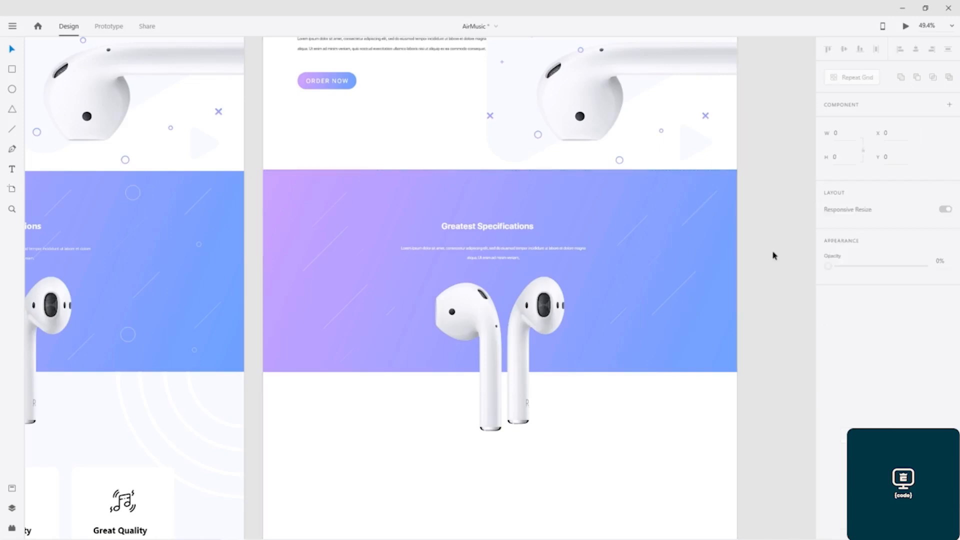
# - Draw a circle about 71 px in diameter in the upper-right part of the gradient section, right of the heading
pyautogui.moveTo(259, 250); pyautogui.dragTo(208, 249)
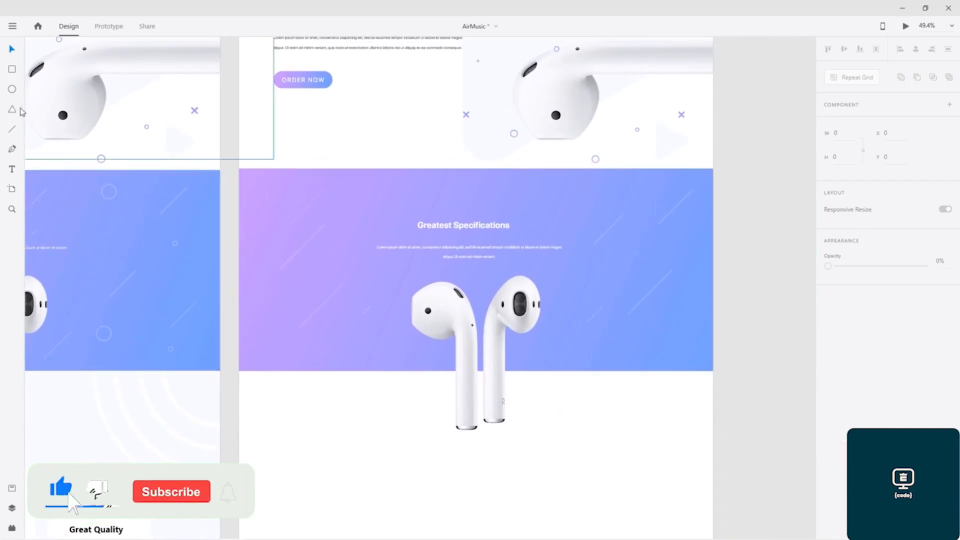
pyautogui.click(12, 90)
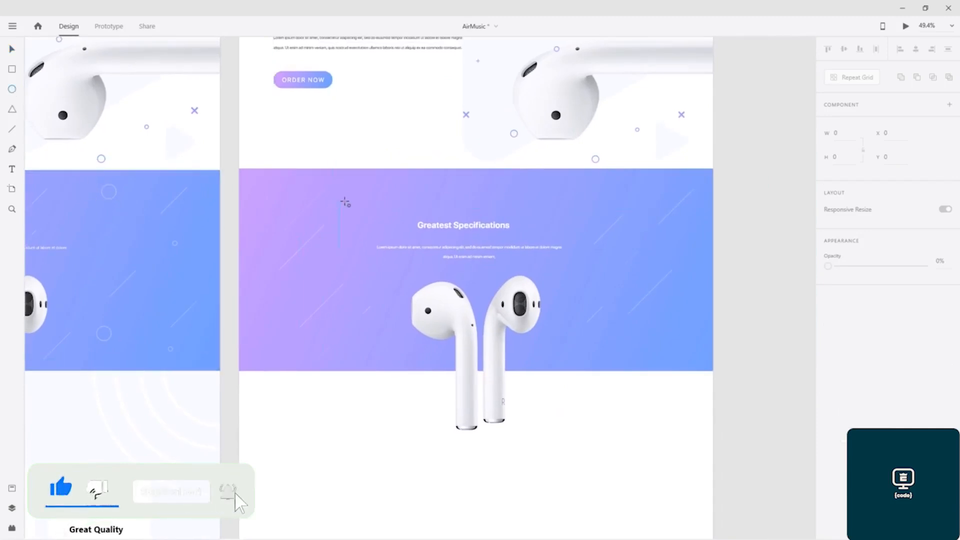
pyautogui.moveTo(573, 190); pyautogui.dragTo(597, 208)
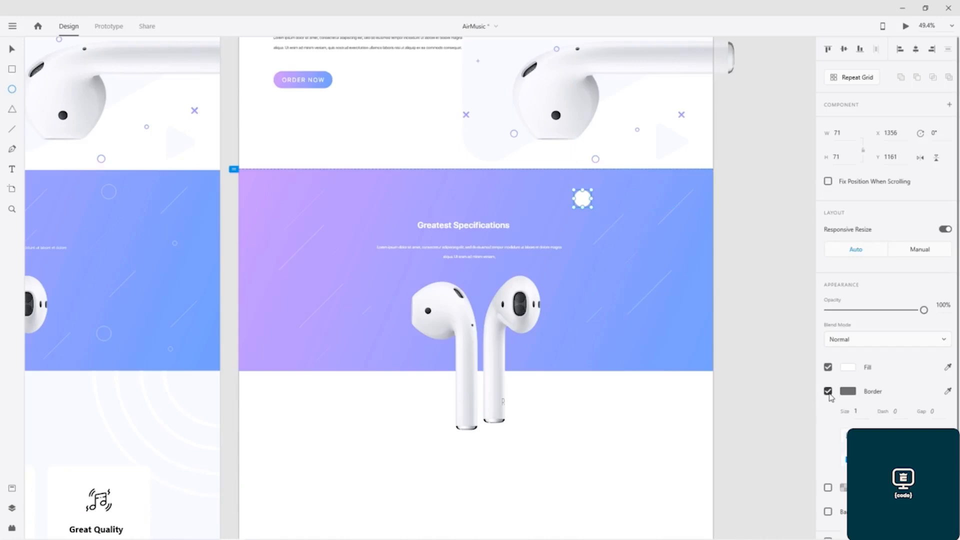
# - Make the circle's fill fully transparent and give it a white #FFFFFF border
pyautogui.click(828, 391)
pyautogui.click(847, 368)
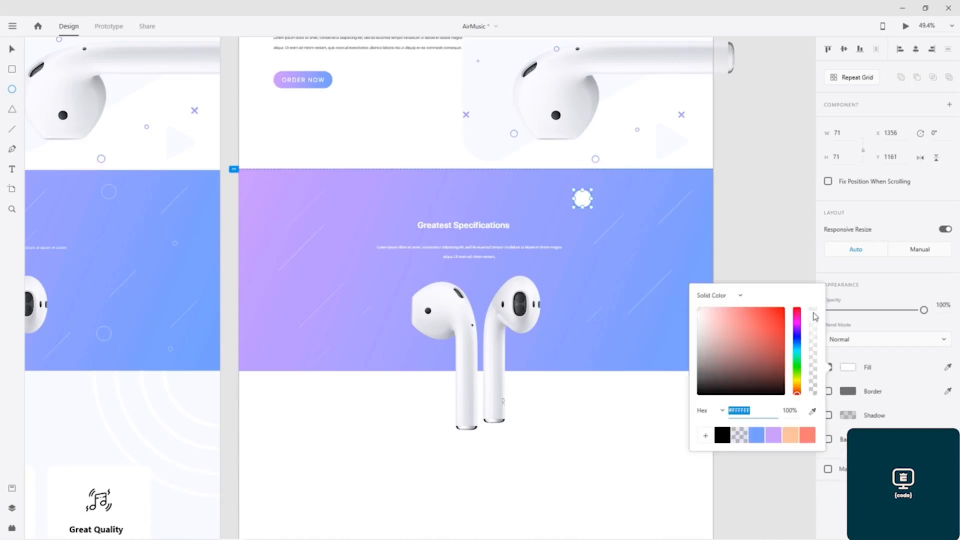
pyautogui.moveTo(816, 314); pyautogui.dragTo(816, 414)
pyautogui.click(829, 392)
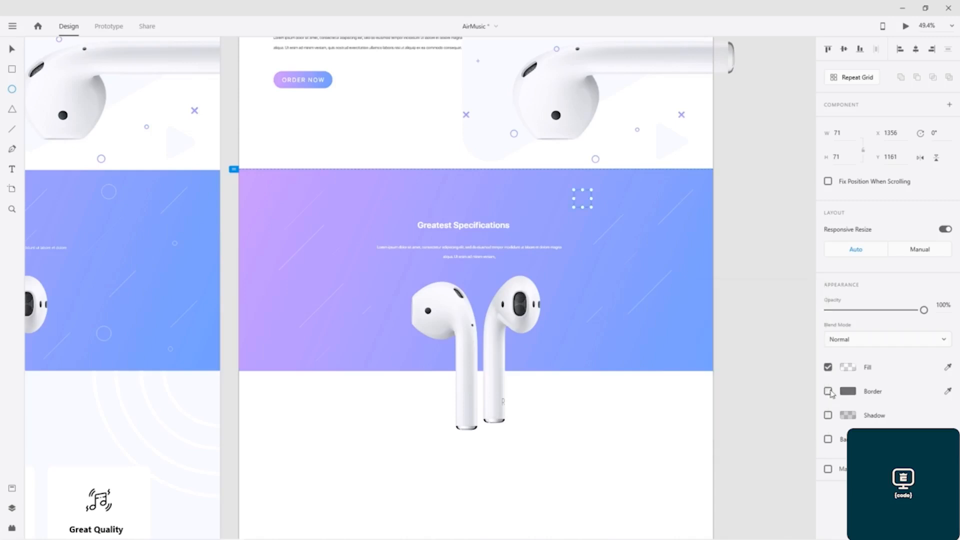
pyautogui.click(828, 392)
pyautogui.click(847, 392)
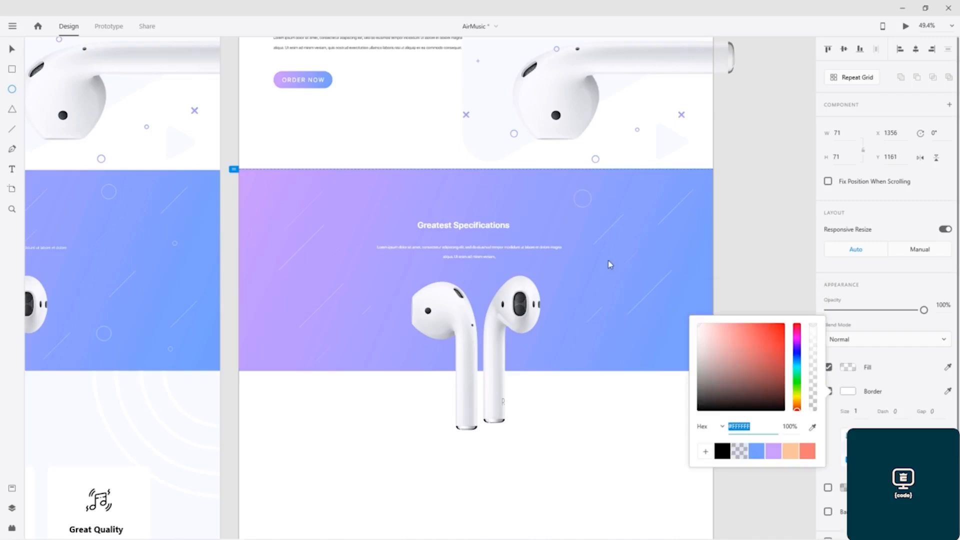
# - Duplicate the circle as a 36 px one near the section's right edge, and copy both circles down to the section's lower right
pyautogui.click(12, 49)
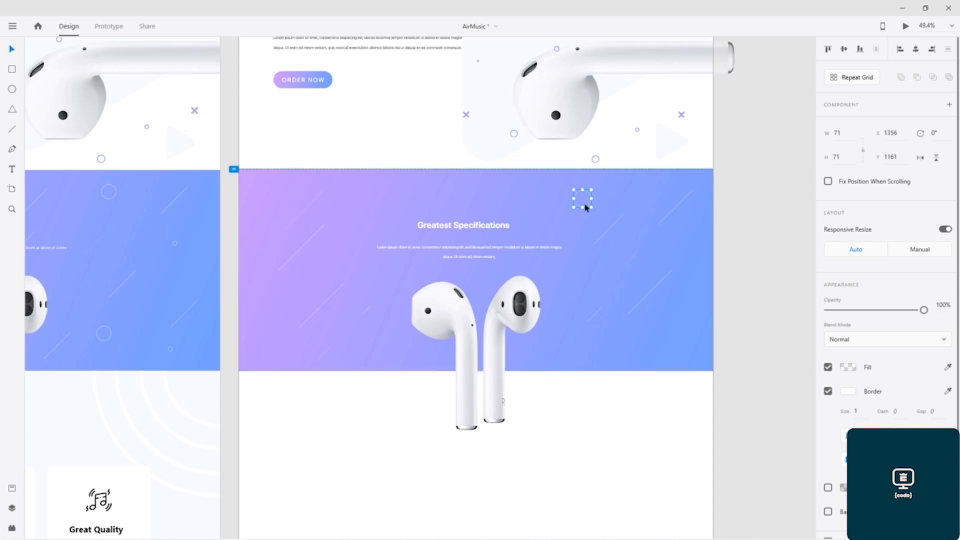
pyautogui.moveTo(588, 210); pyautogui.dragTo(663, 253)
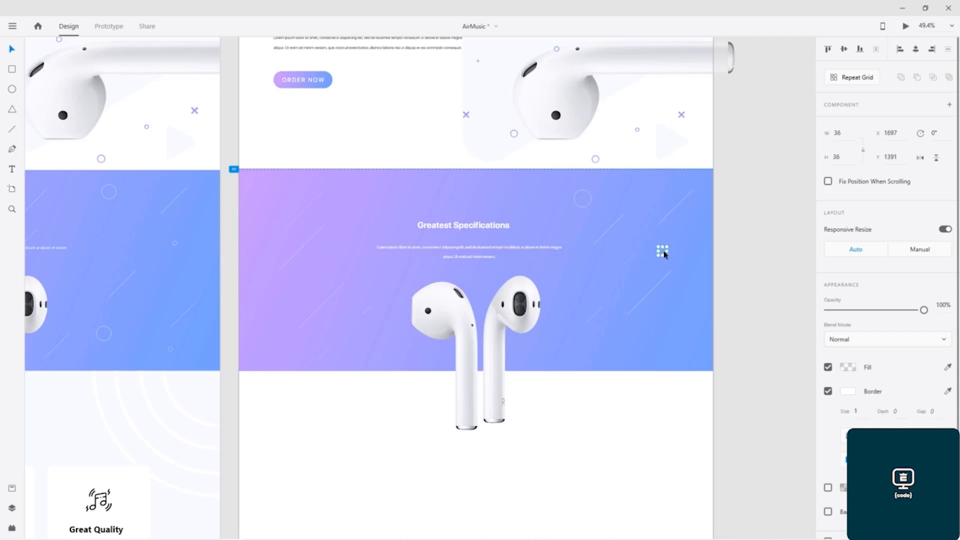
pyautogui.click(582, 209)
pyautogui.moveTo(584, 207); pyautogui.dragTo(586, 209)
pyautogui.press('alt')
pyautogui.moveTo(588, 210); pyautogui.dragTo(586, 363)
pyautogui.click(662, 250)
pyautogui.moveTo(662, 252); pyautogui.dragTo(662, 339)
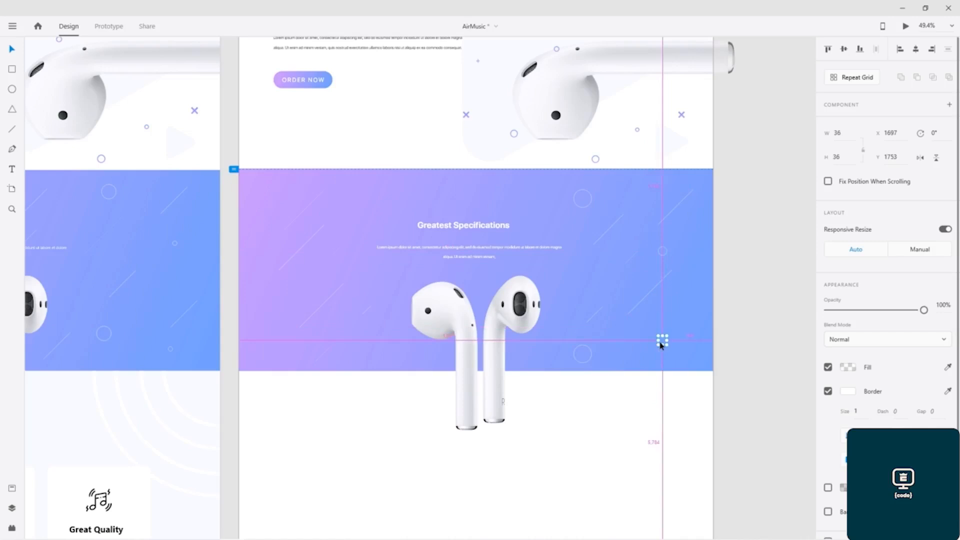
# - Place one large and two 36 px circle copies on the left side of the gradient section, and save the document
pyautogui.click(584, 383)
pyautogui.moveTo(358, 203); pyautogui.dragTo(426, 190)
pyautogui.click(727, 242)
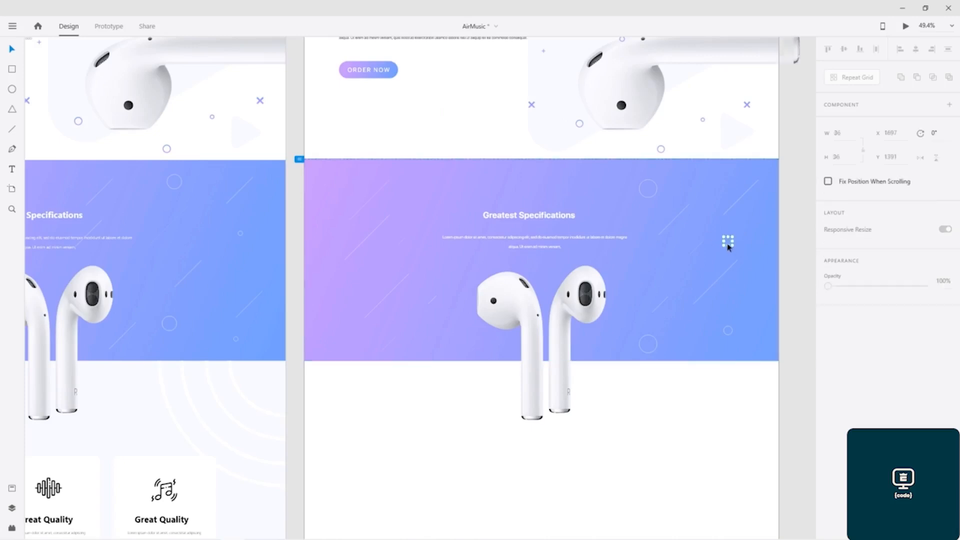
pyautogui.moveTo(728, 242); pyautogui.dragTo(426, 218)
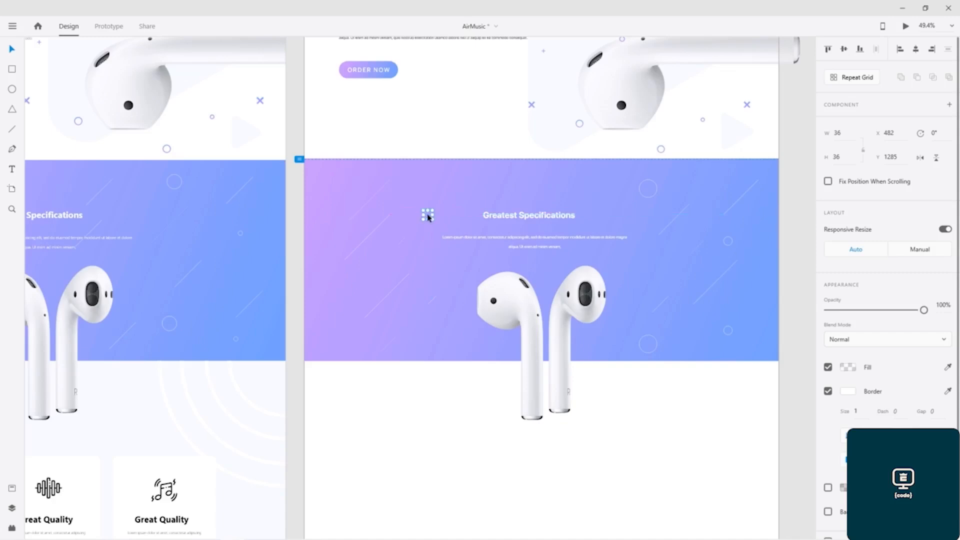
pyautogui.moveTo(651, 194); pyautogui.dragTo(345, 223)
pyautogui.moveTo(427, 216); pyautogui.dragTo(346, 341)
pyautogui.click(296, 113)
pyautogui.hotkey('ctrl', 's')
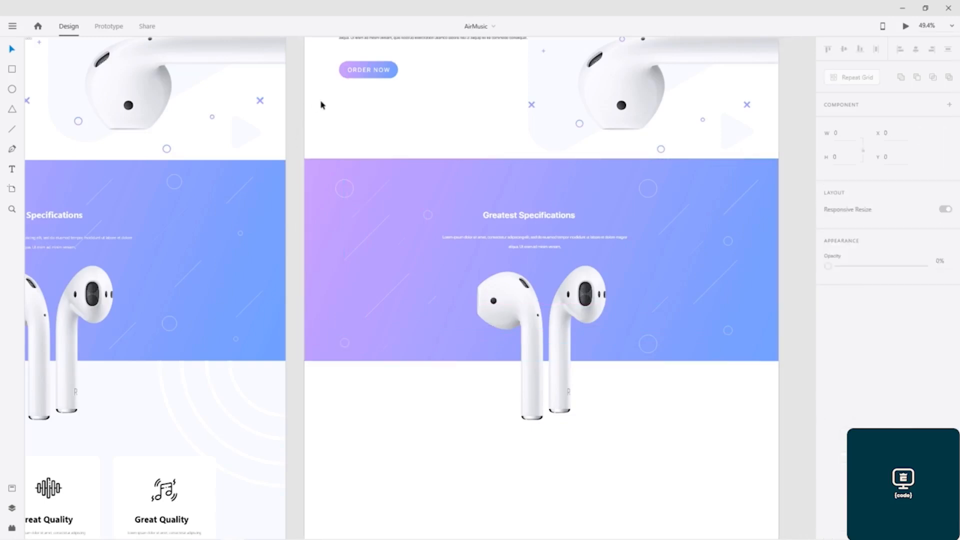